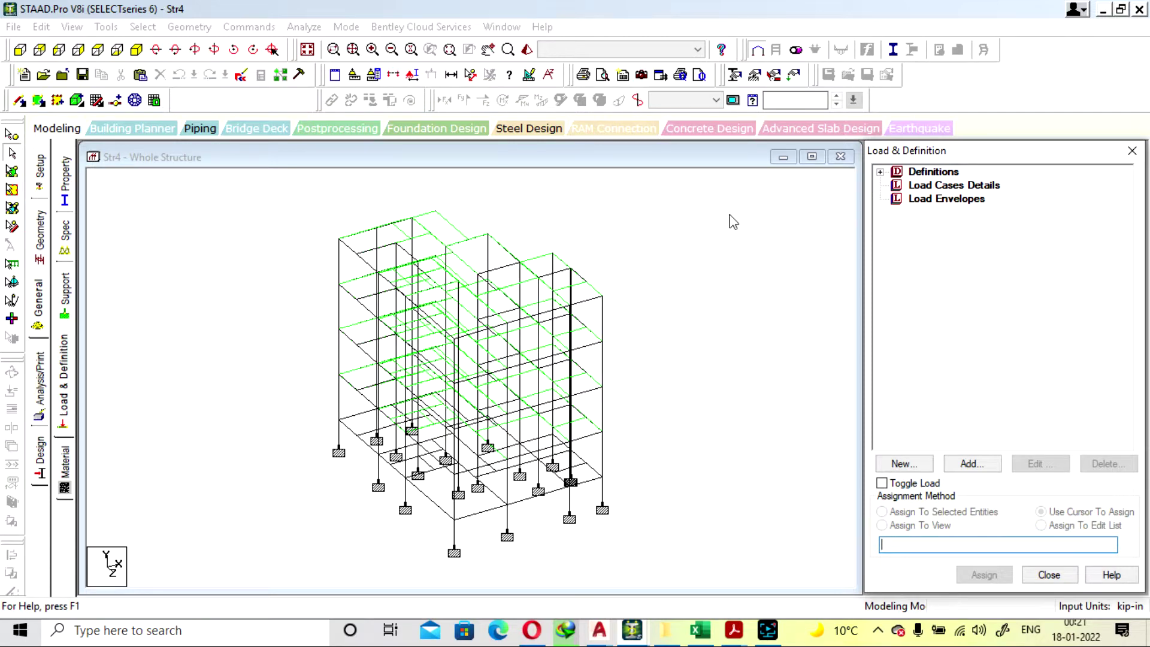
Add primary load case 1 with loading type Dead and the title "dead load".
click(65, 396)
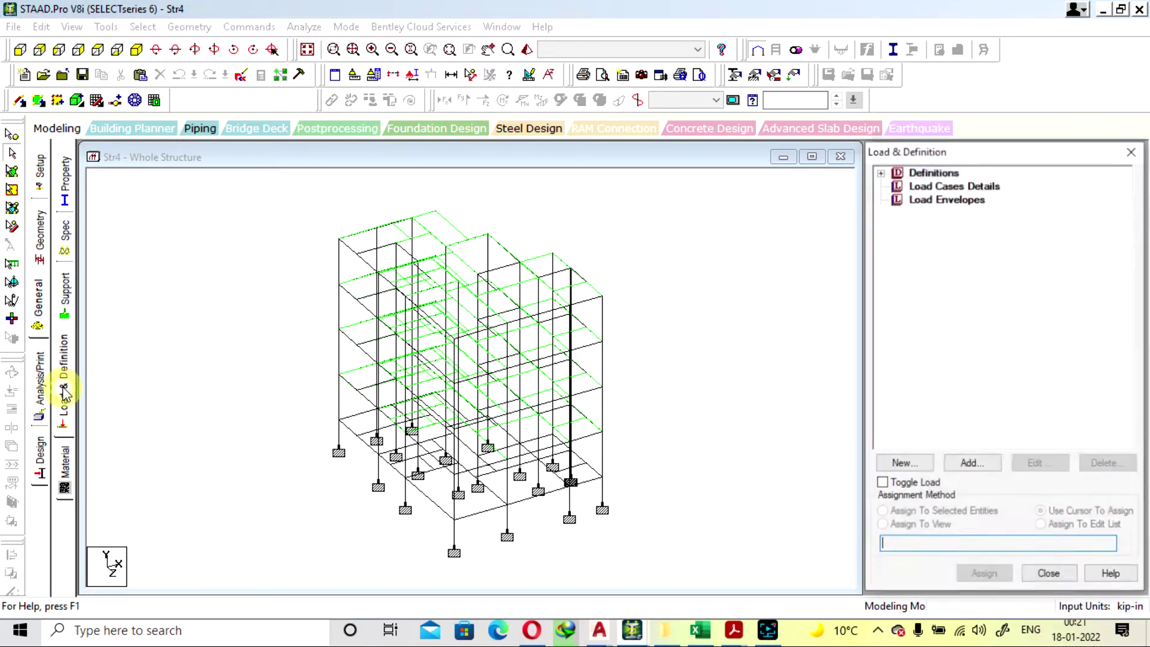
click(961, 186)
click(972, 464)
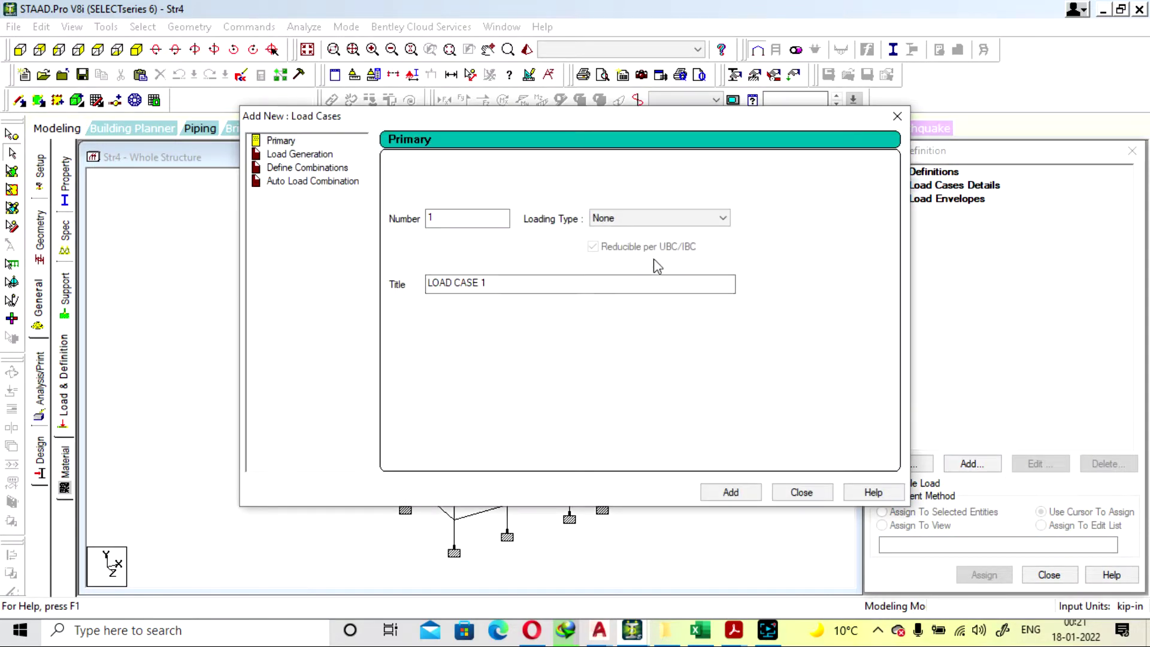
click(627, 219)
click(634, 234)
key(Down)
click(513, 285)
triple_click(513, 285)
text(dead load)
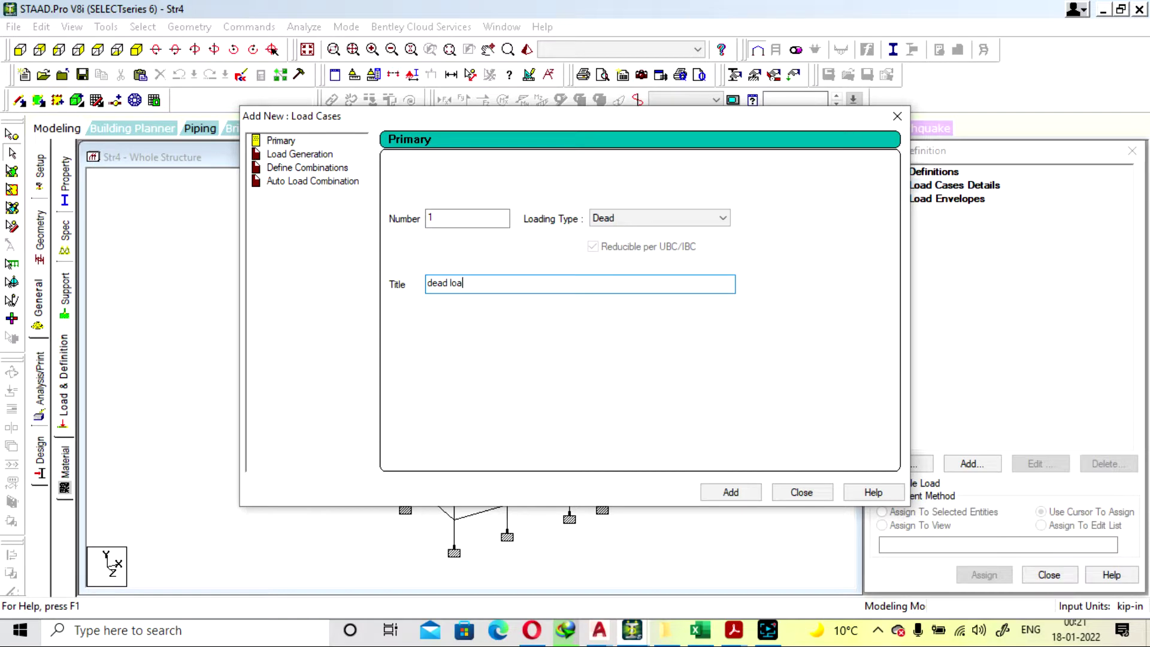
click(730, 492)
Add primary load case 2 with loading type Live and the title "live load", and finish adding load cases.
click(635, 218)
click(640, 246)
click(554, 284)
drag(544, 282, 259, 285)
key(BackSpace)
text(live lo)
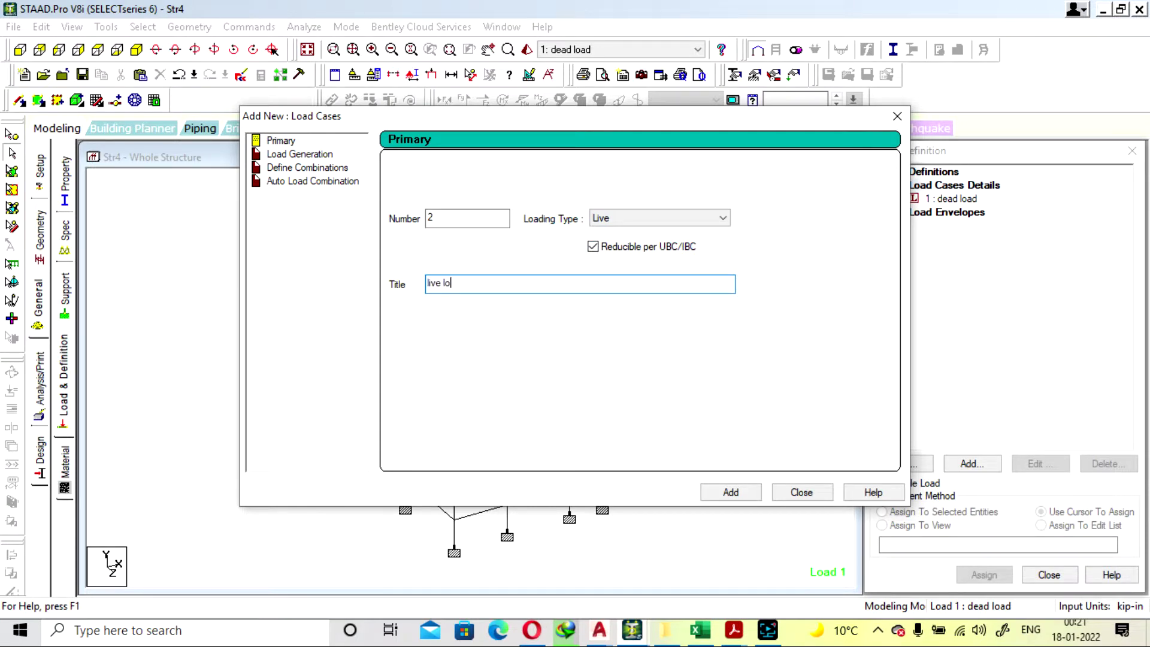
text(ad)
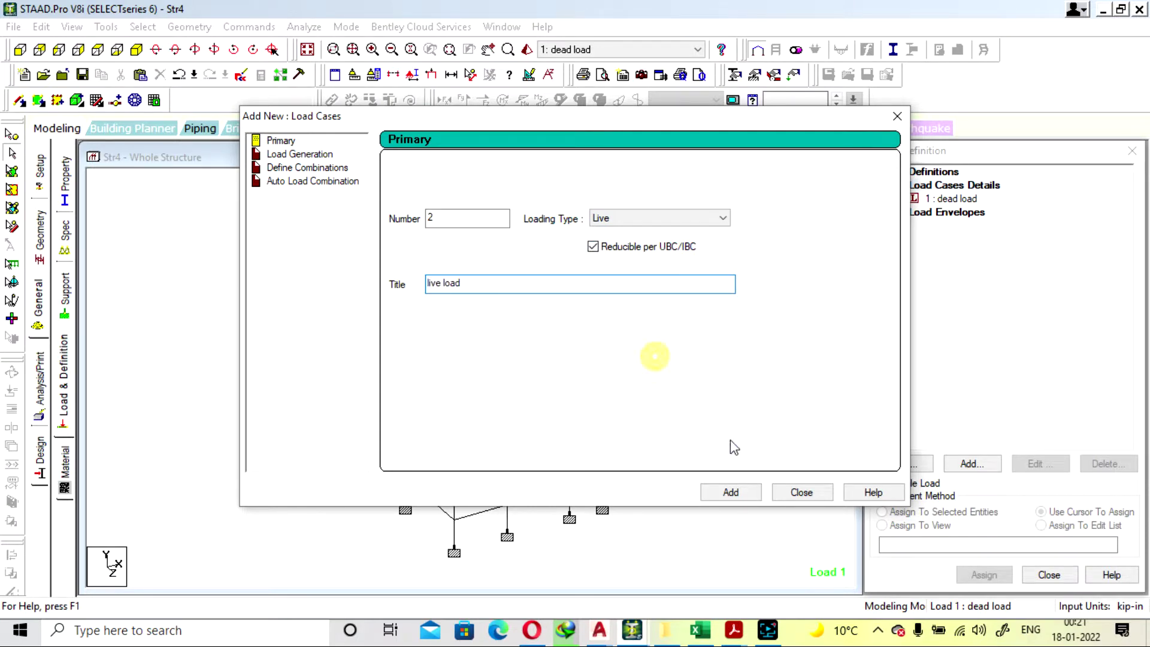
click(732, 492)
click(802, 491)
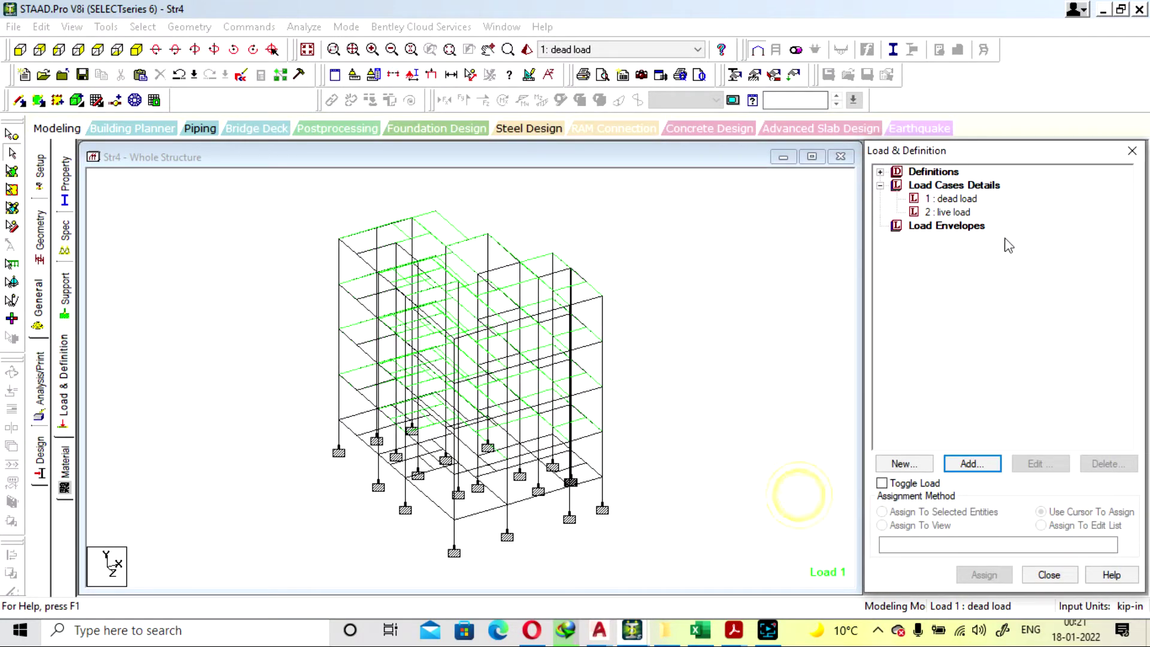
Open the new load items dialog for the dead load case and move it aside.
click(957, 200)
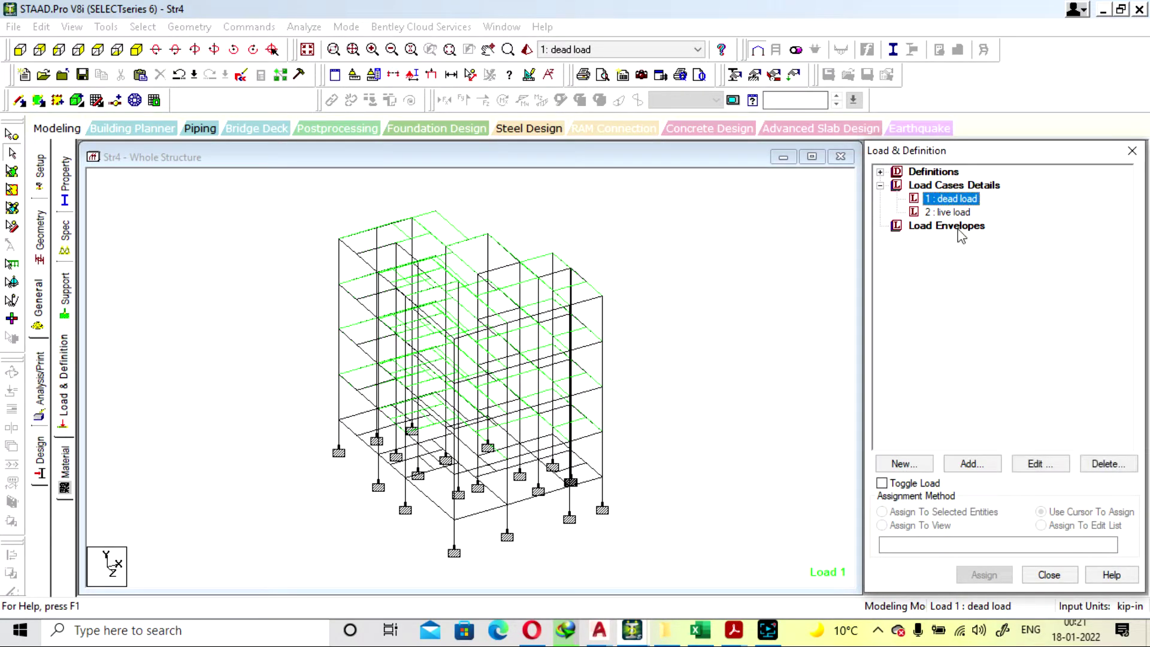
click(973, 463)
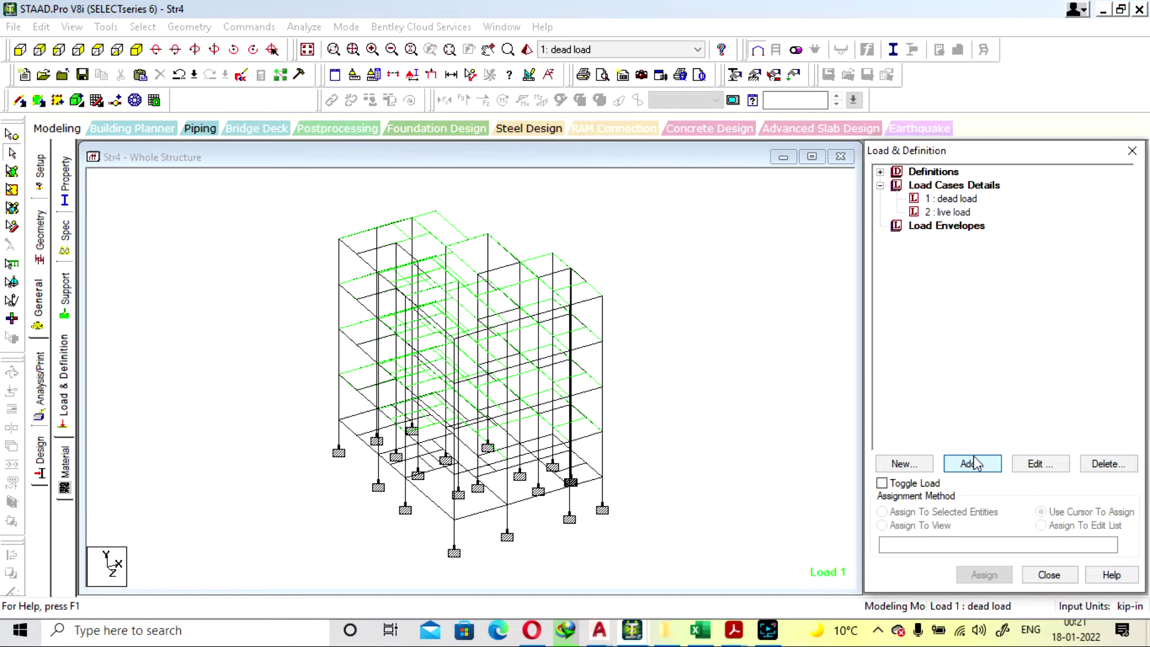
drag(461, 47, 760, 67)
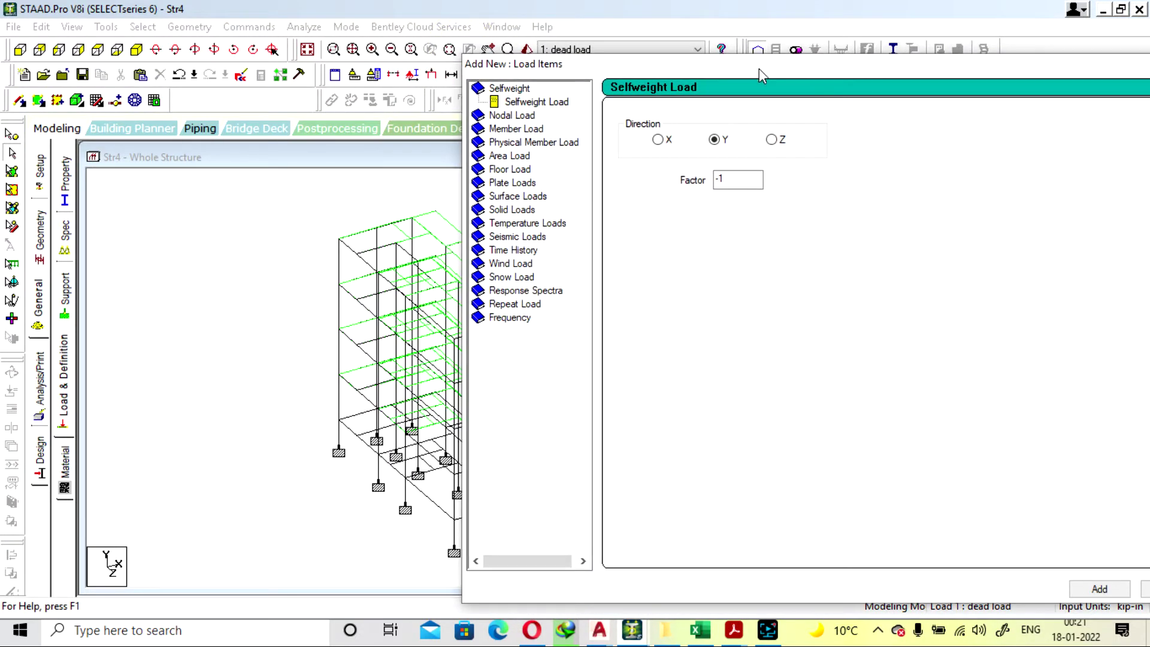
Switch to the Excel wall loading sheet and set the Ground 9" WALL floor height in B5 to =11/3.28.
click(697, 638)
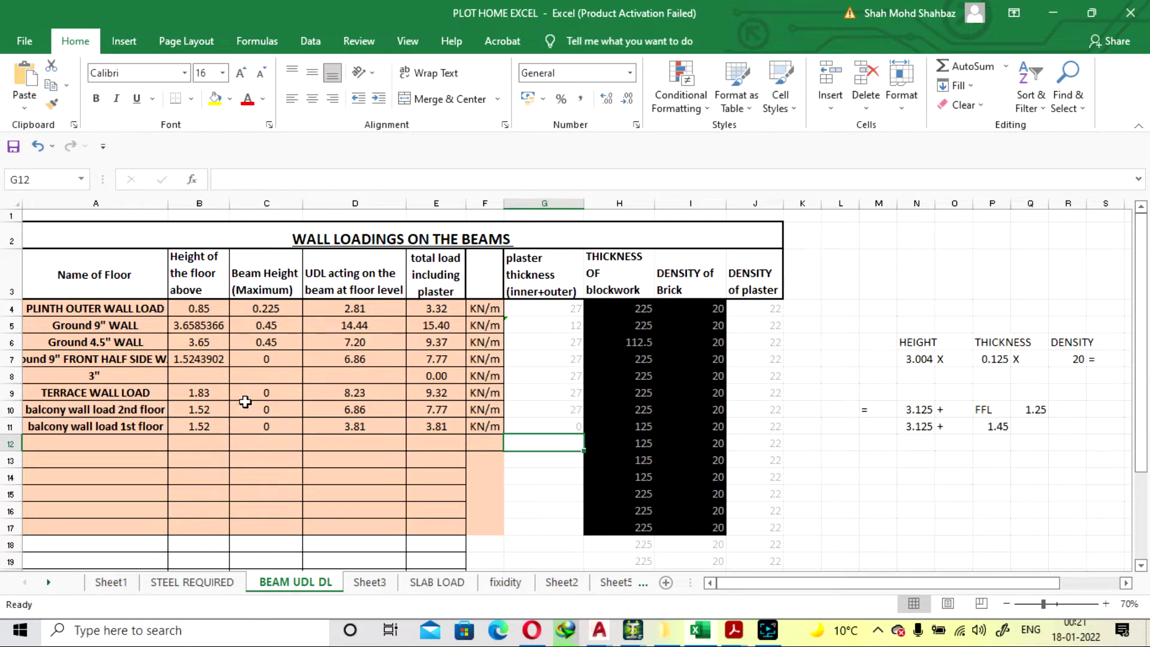
click(180, 326)
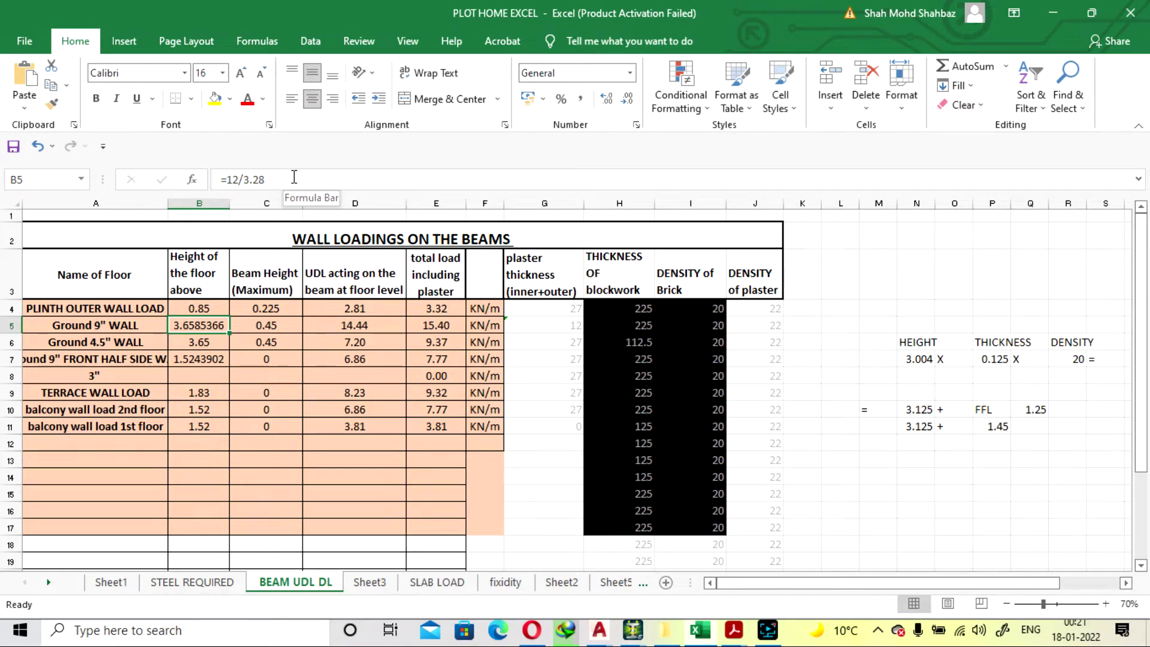
click(240, 180)
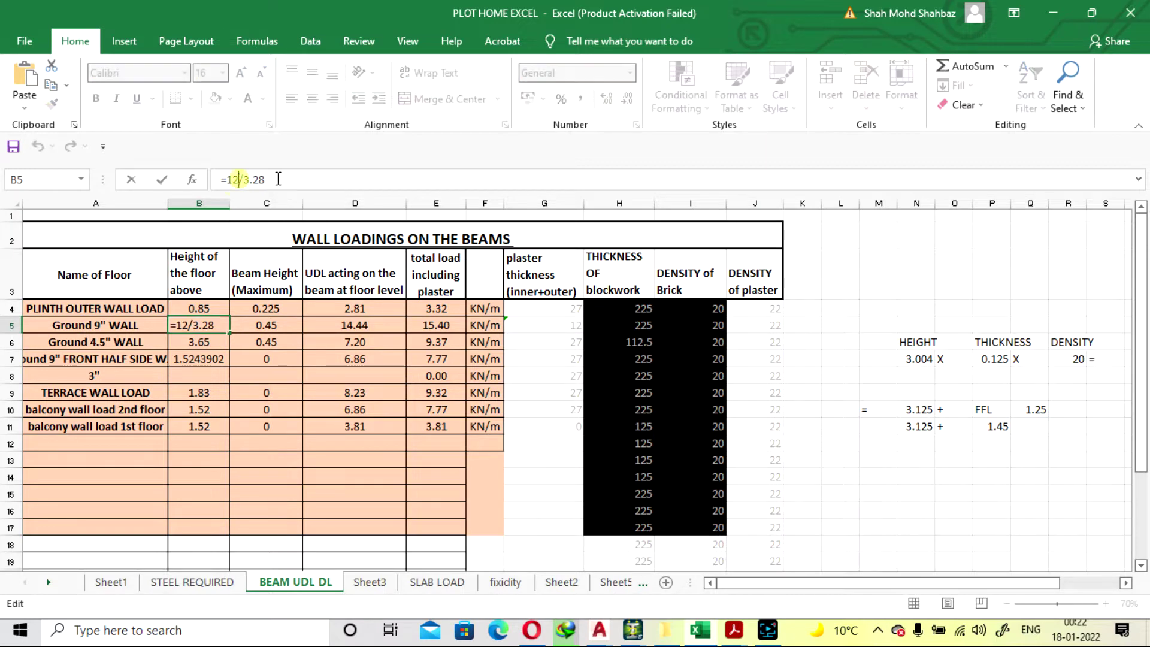
key(BackSpace)
text(1)
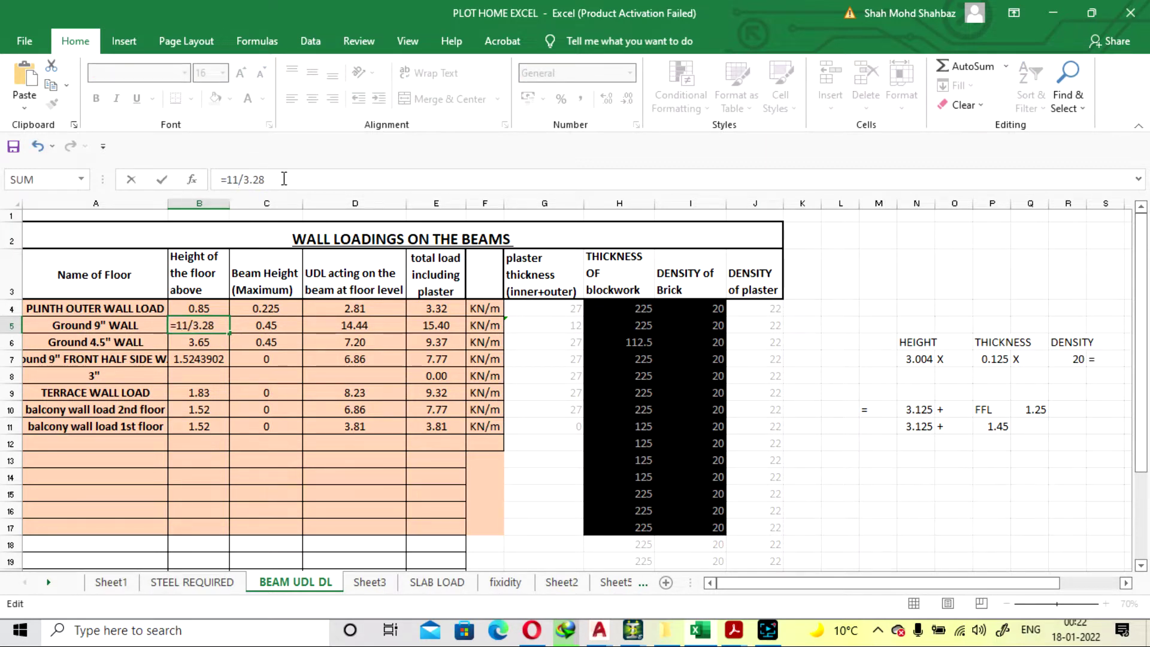
key(Return)
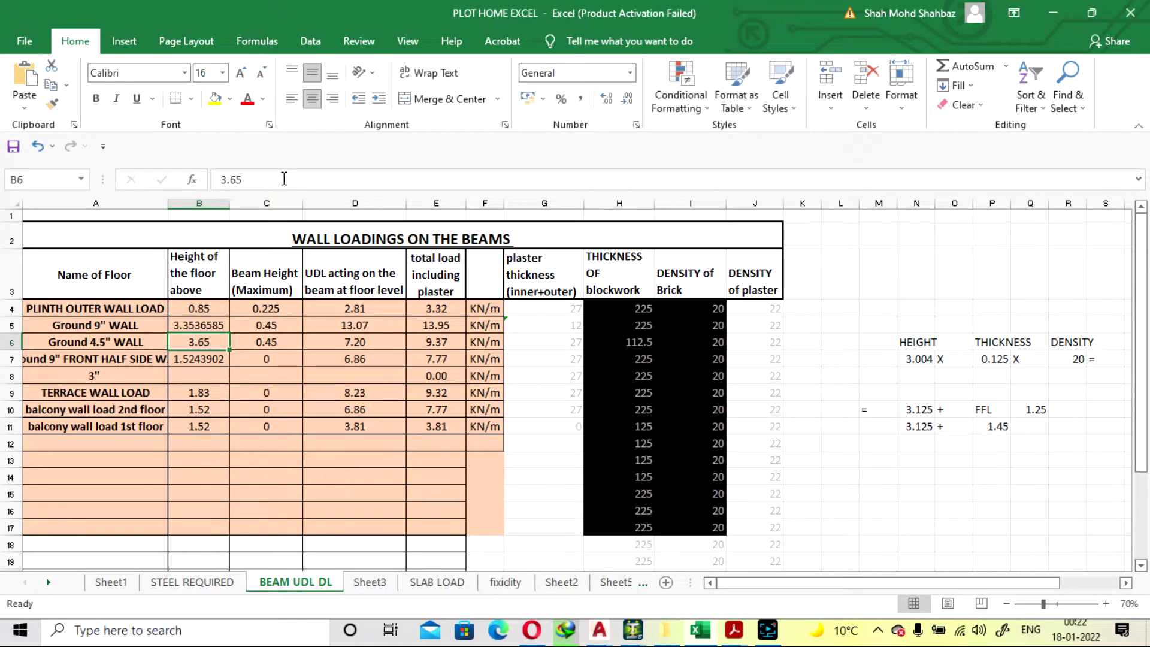
Format the Ground 9" WALL floor height in B5 to show two decimal places.
click(201, 327)
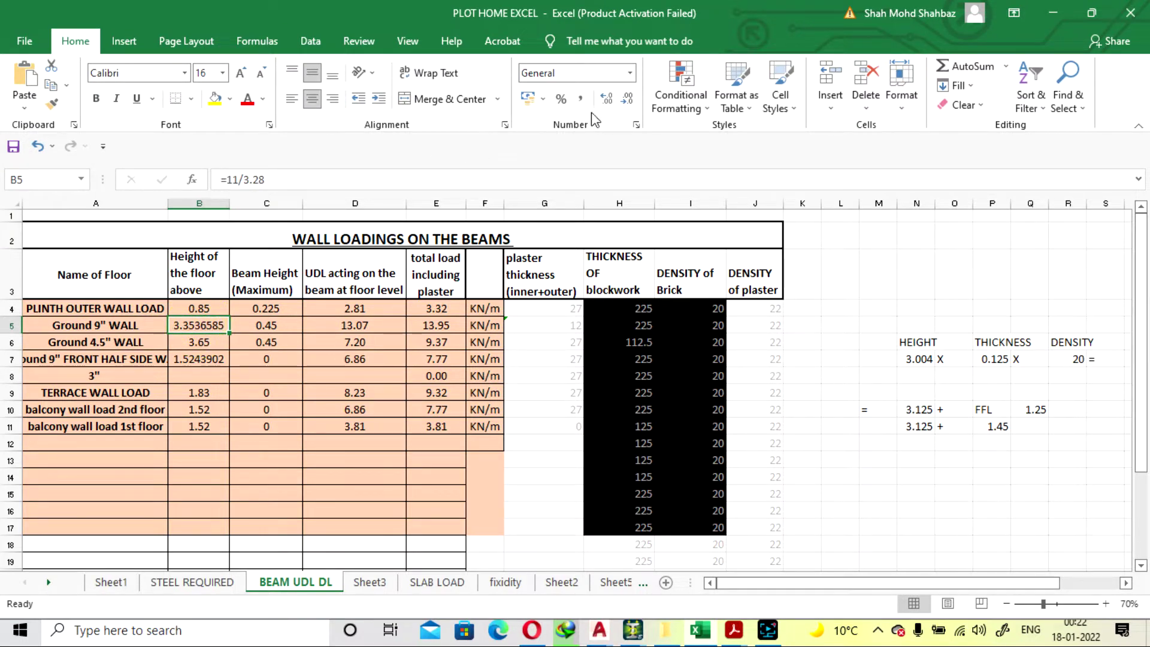
click(628, 102)
click(628, 102)
click(627, 102)
click(628, 102)
click(627, 102)
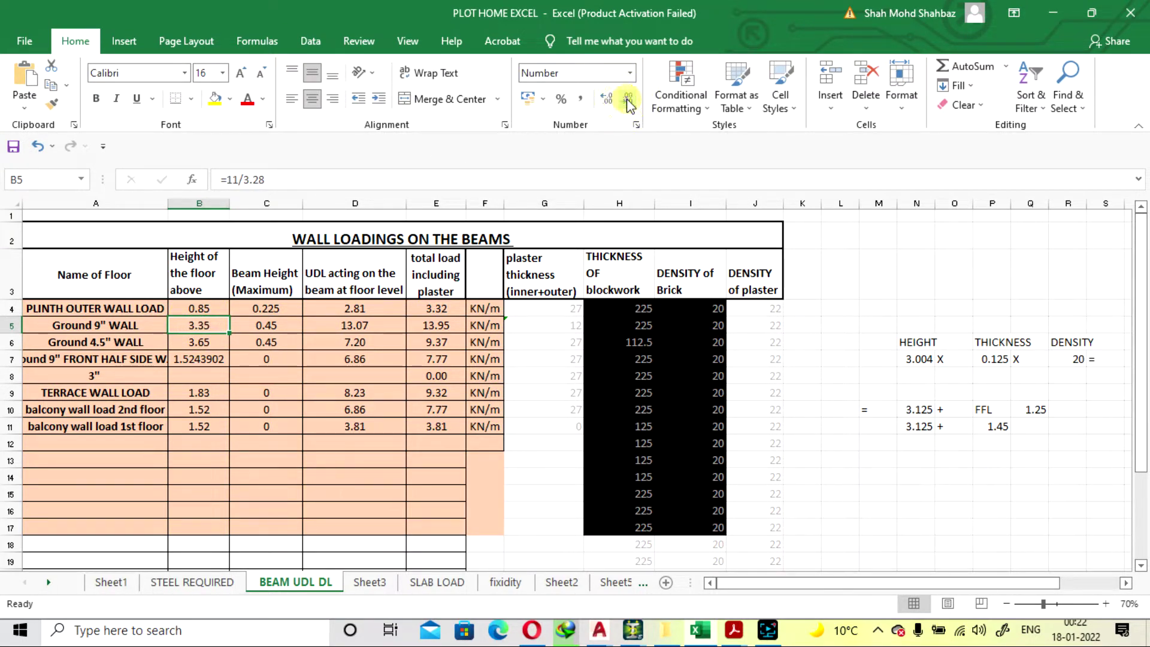
click(628, 102)
click(606, 99)
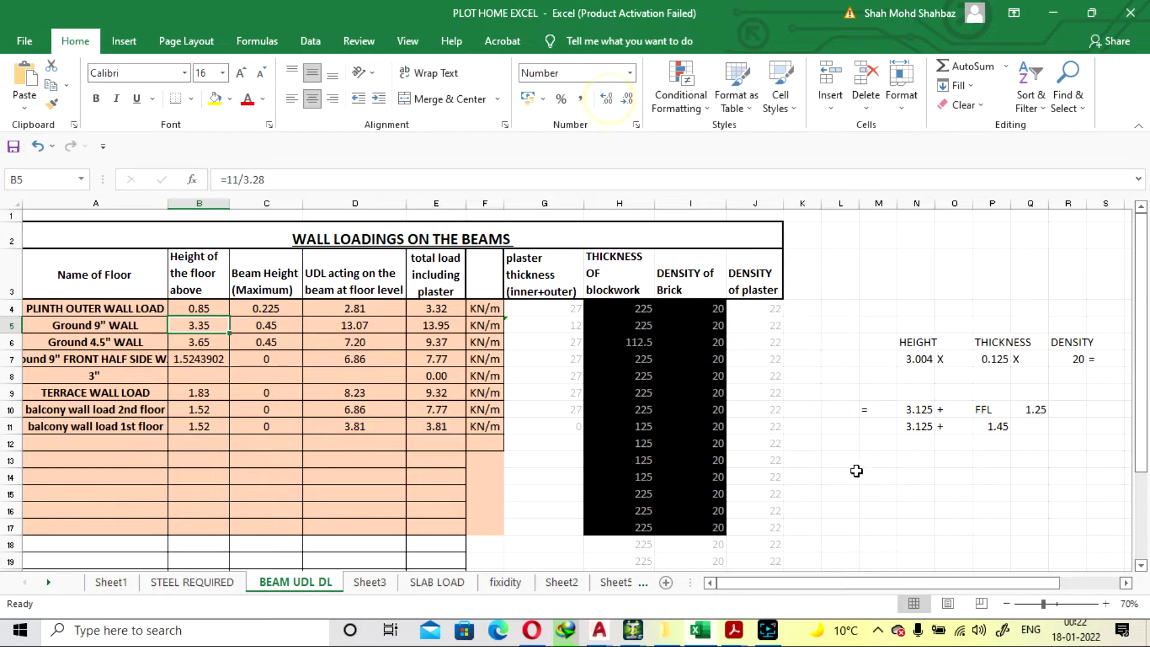
click(843, 451)
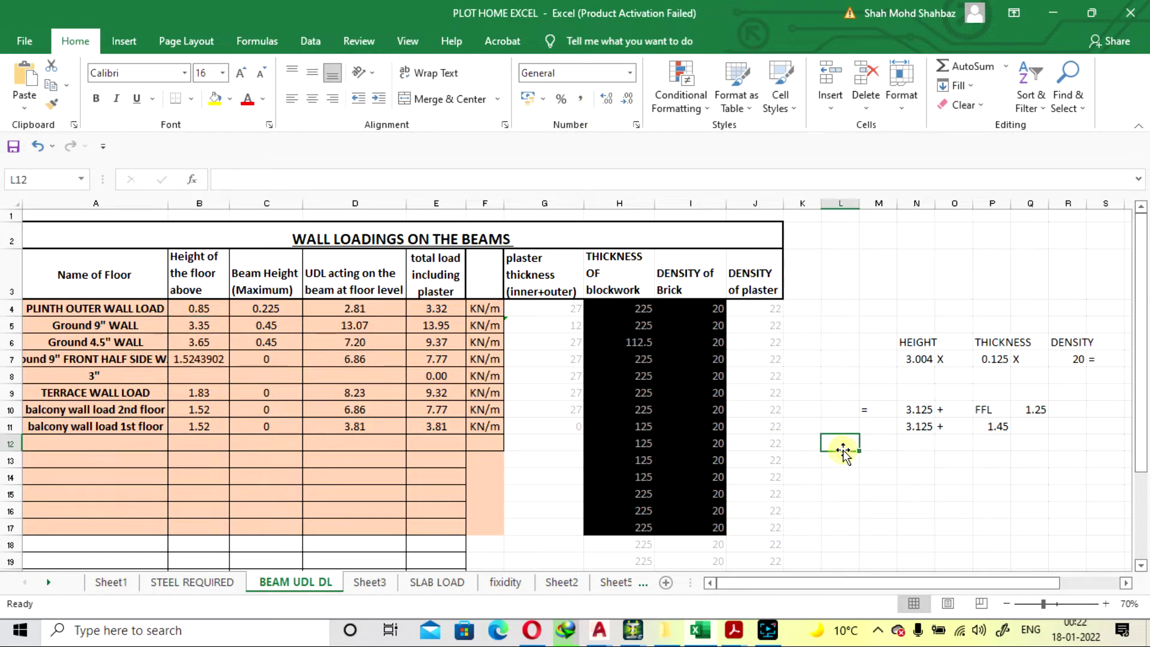
Try entering the Ground 9" WALL beam height in C5 as =12*25.
click(277, 325)
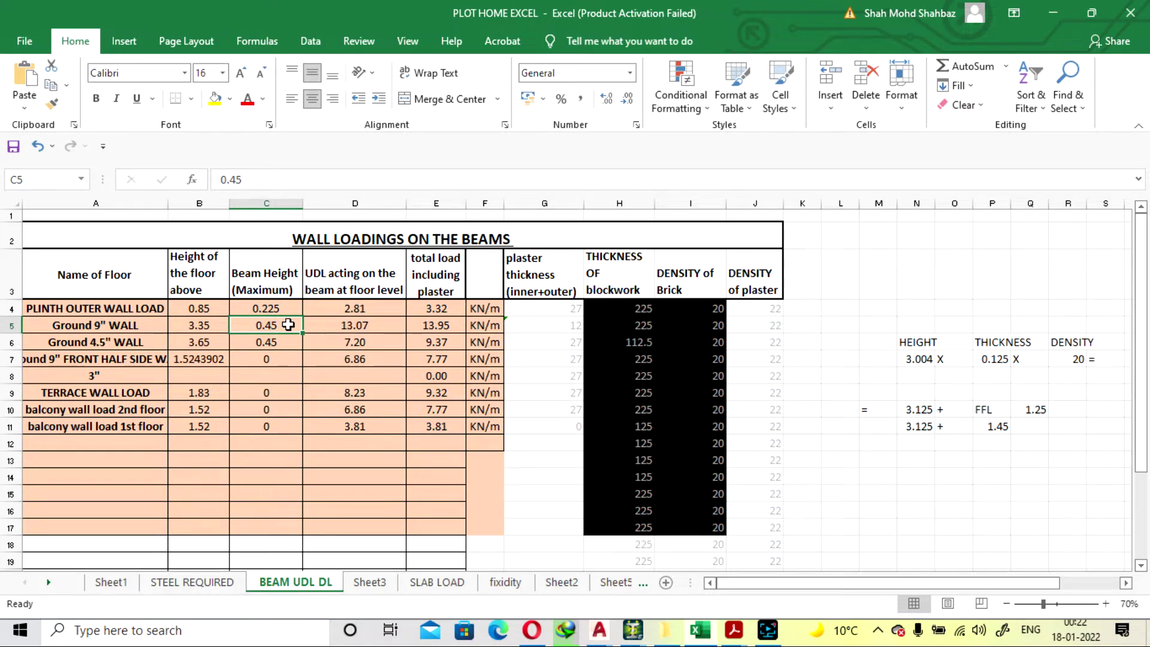
text(=12*25)
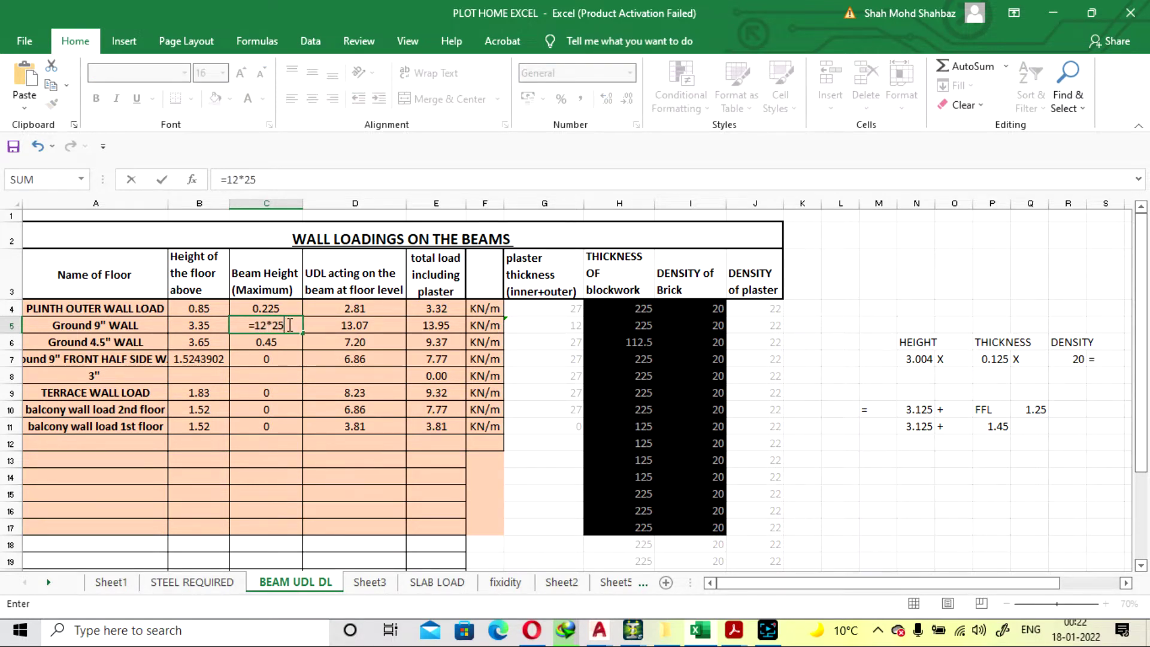
key(Return)
click(246, 323)
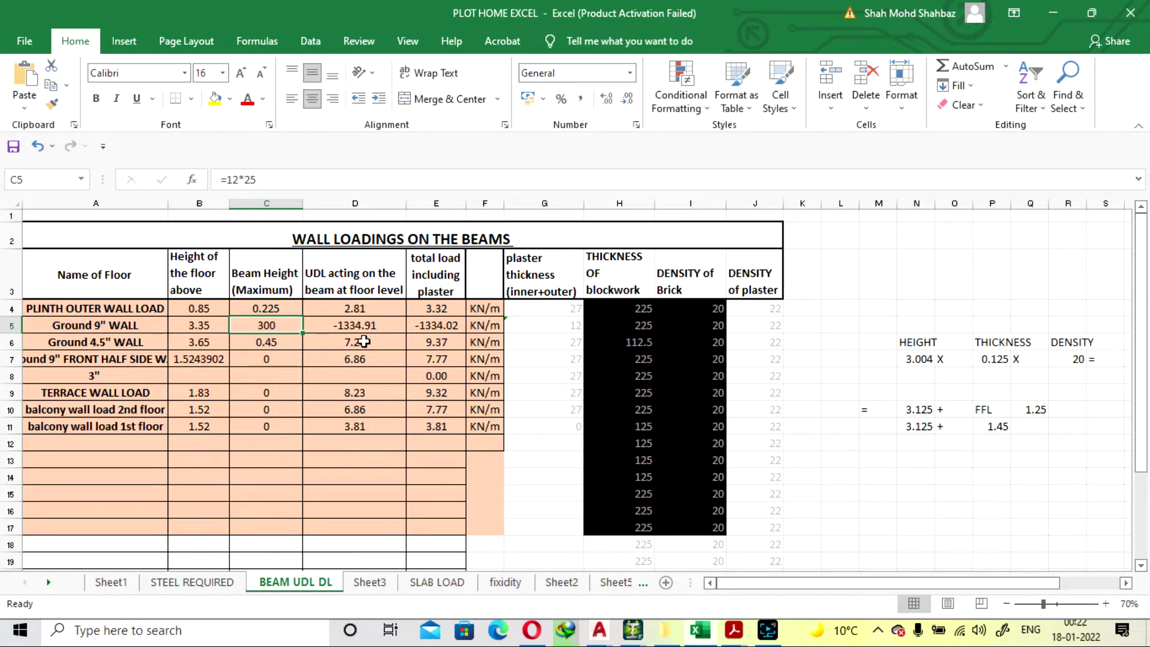
click(557, 361)
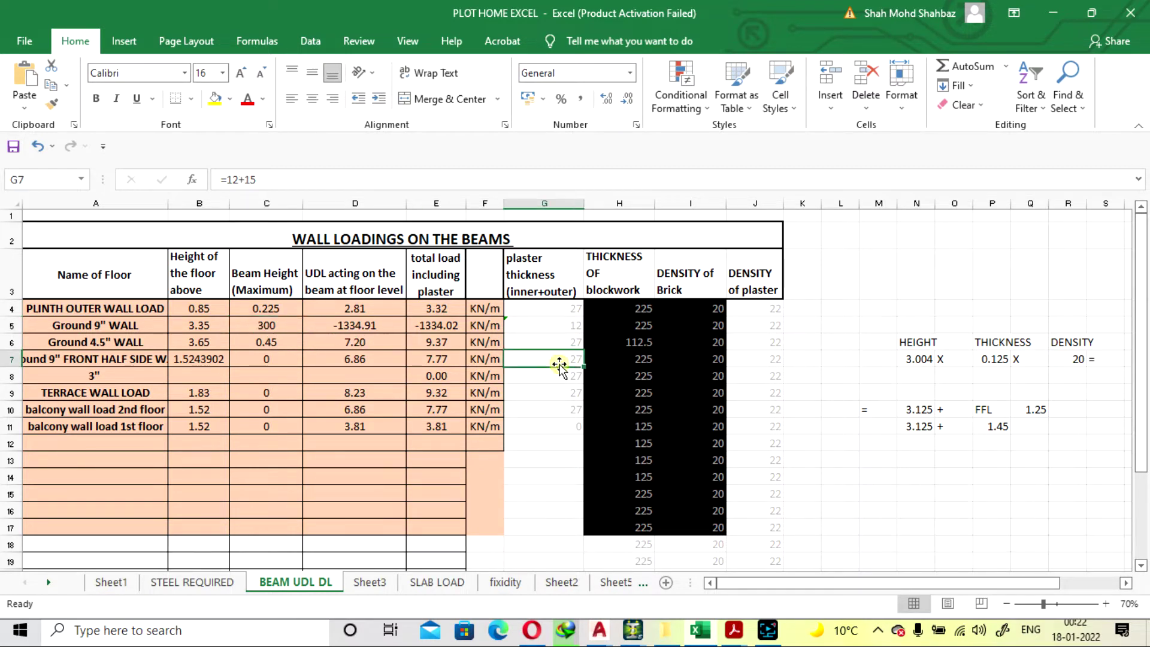
Set the Ground 9" WALL beam height in C5 to 0.3.
click(254, 323)
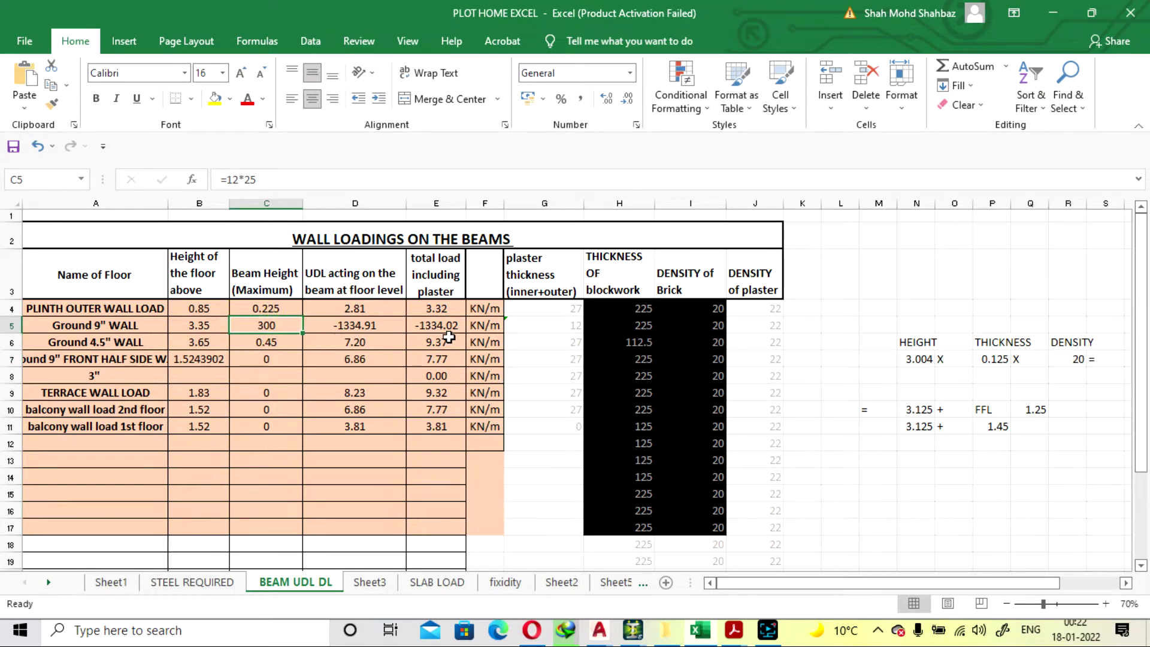
text(0.3)
key(Return)
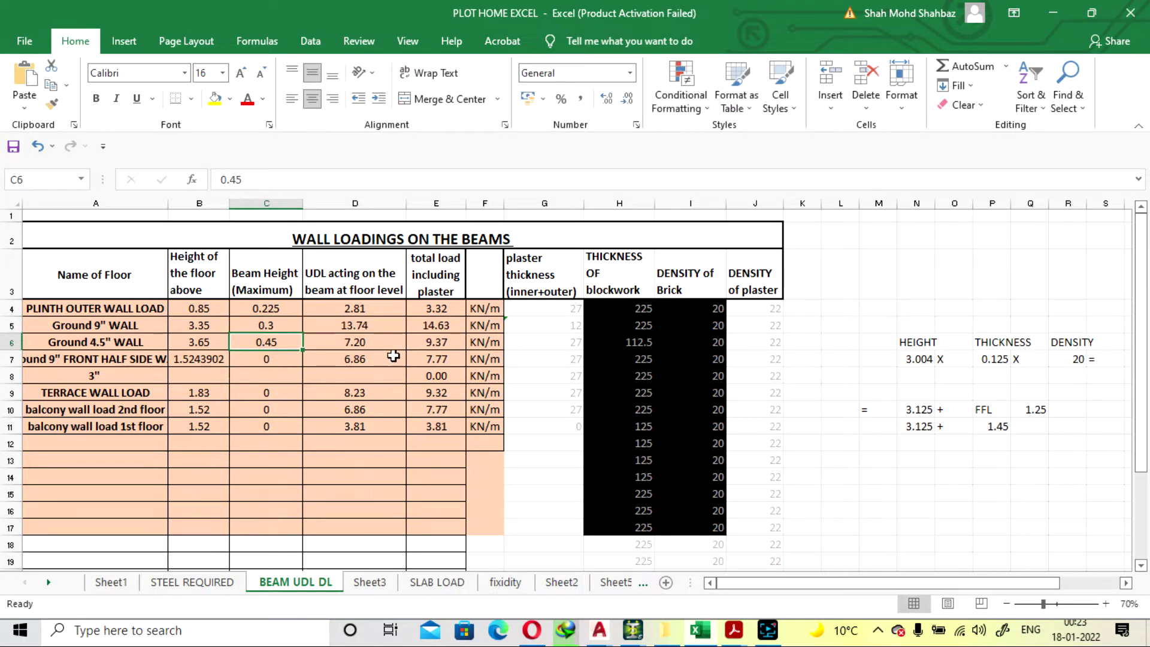
Check the plaster thickness entry used for the Ground 9" WALL load.
click(554, 328)
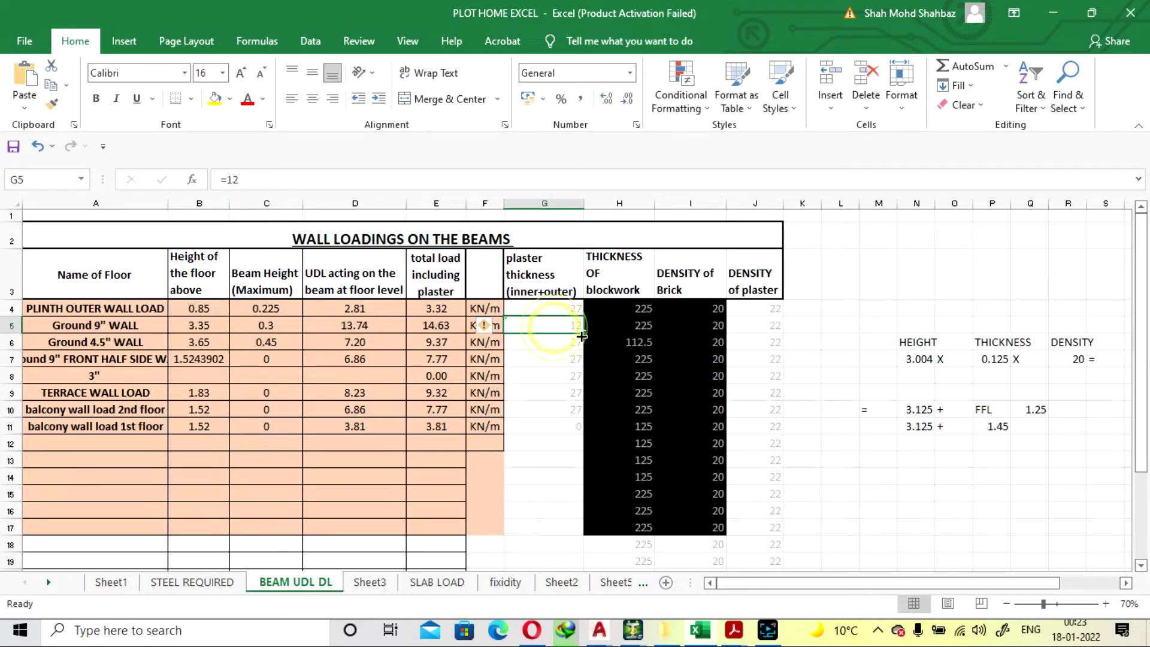
click(937, 442)
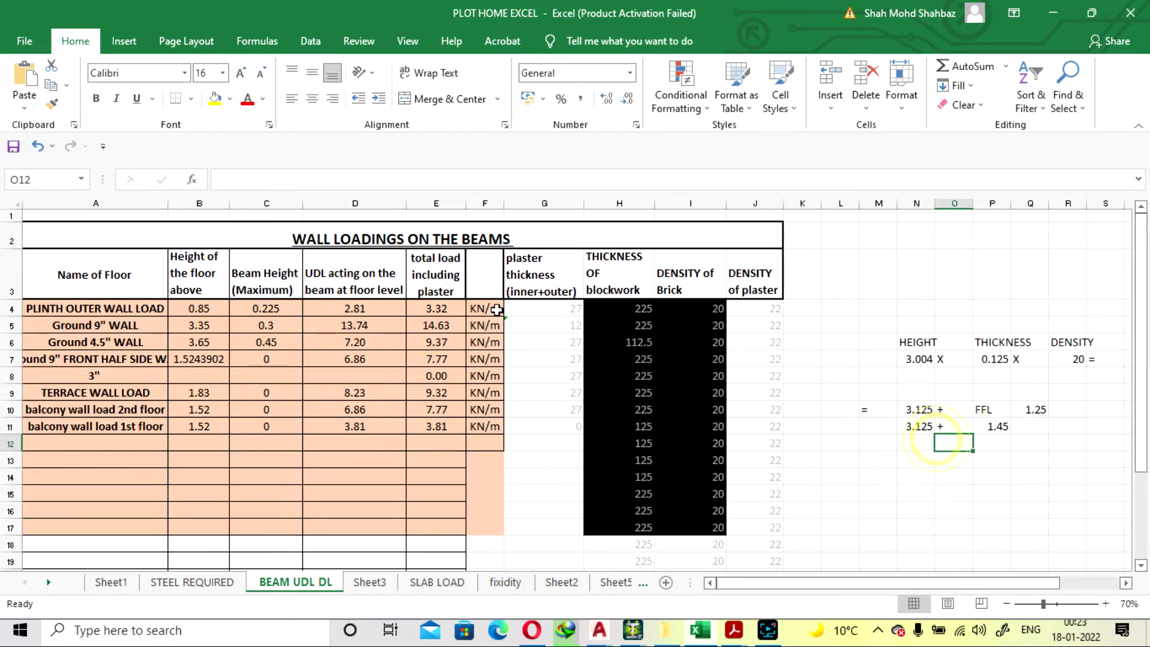
click(535, 323)
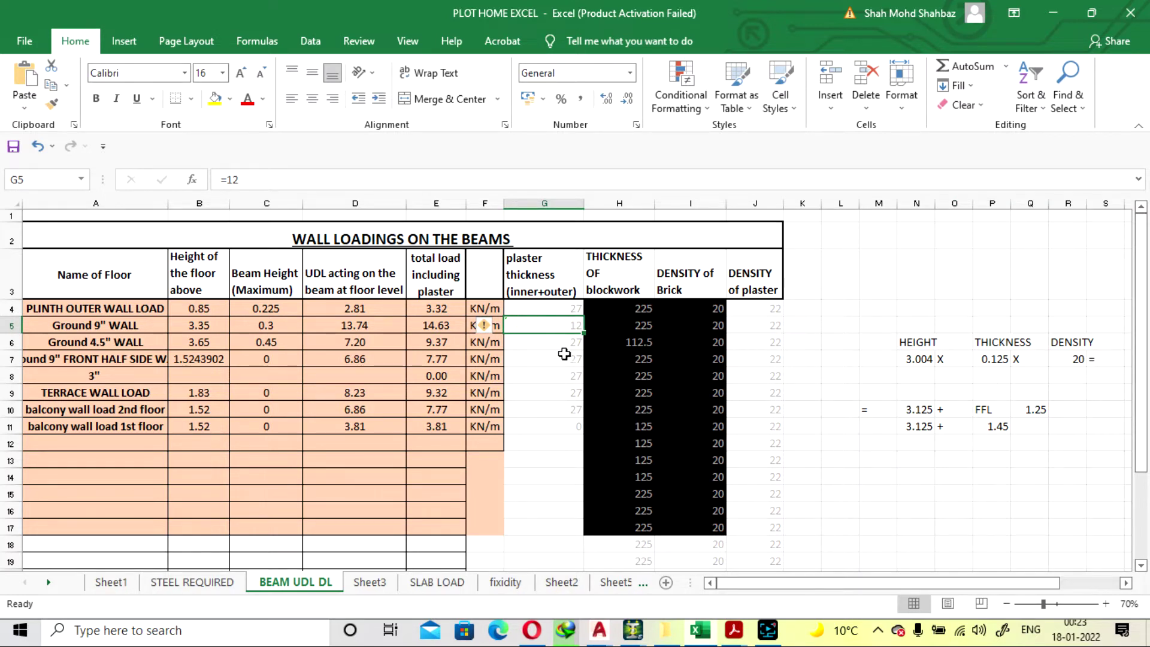
click(917, 443)
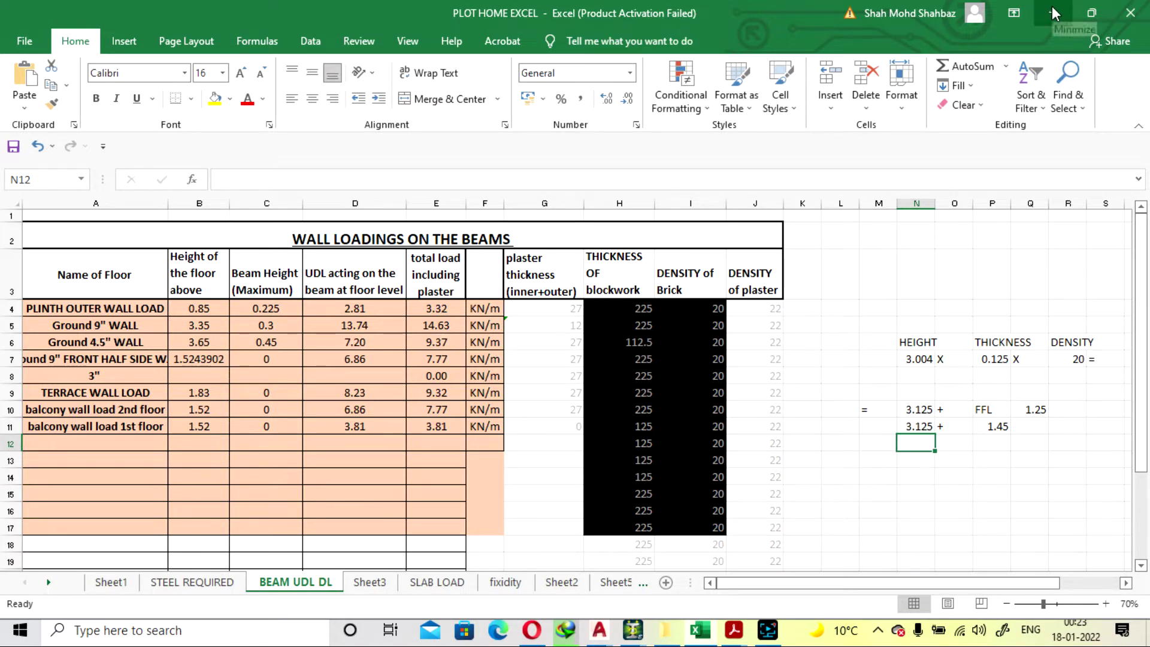
Switch back to STAAD.Pro and add a selfweight load in the Y direction with factor -1 to the dead load case.
click(699, 637)
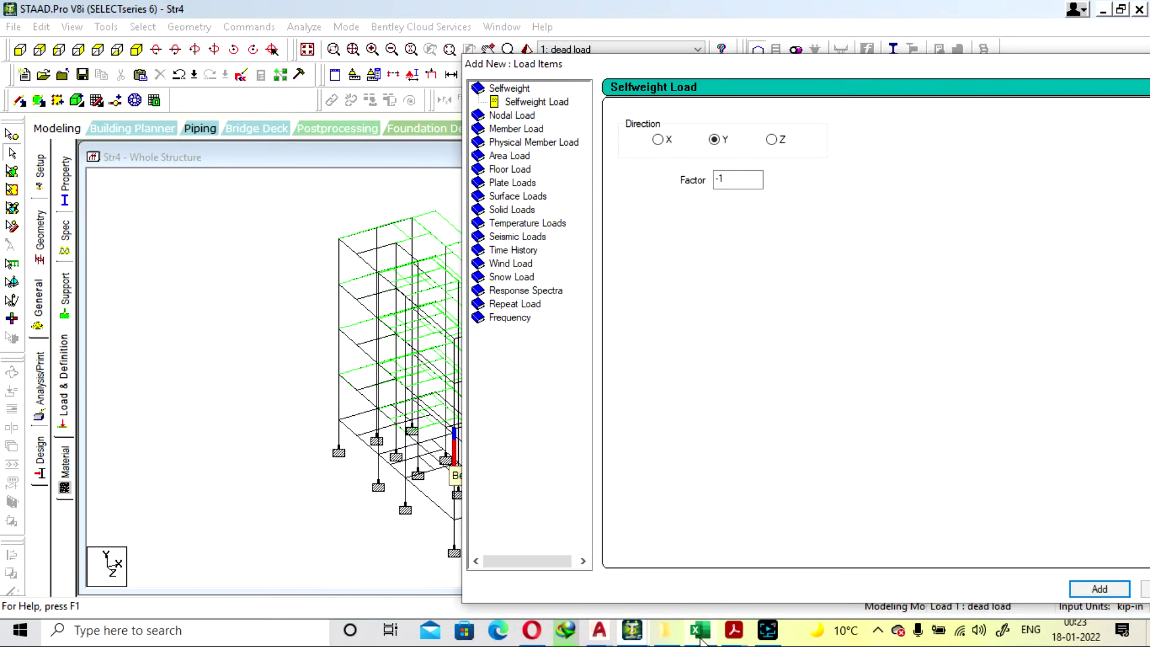
click(519, 128)
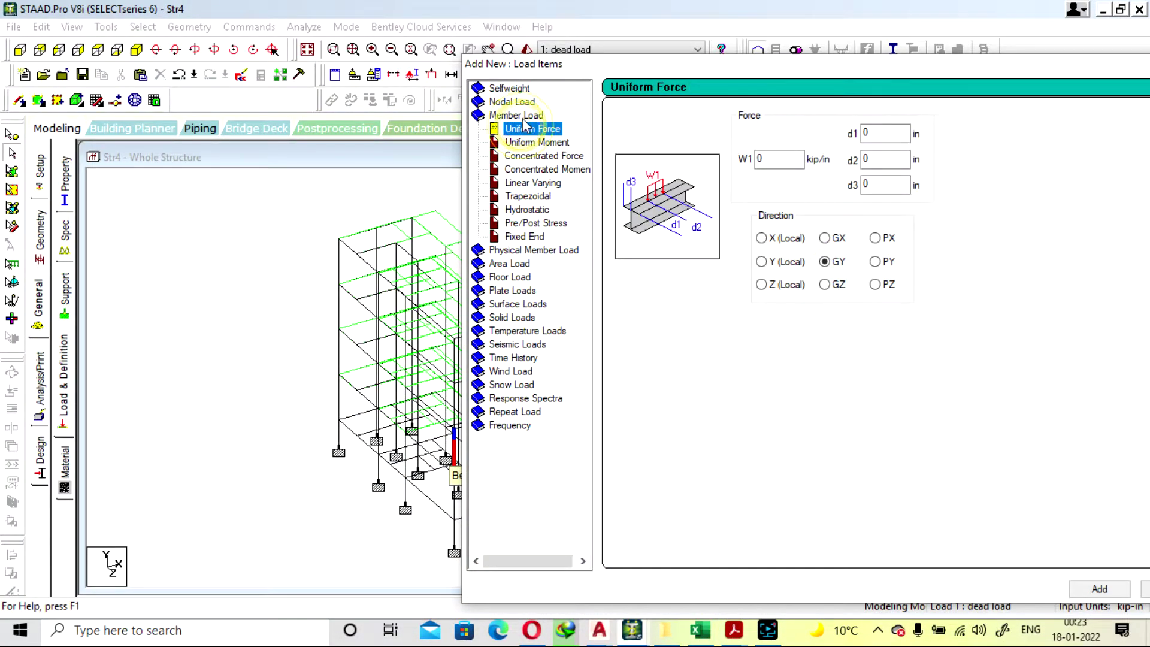
click(519, 90)
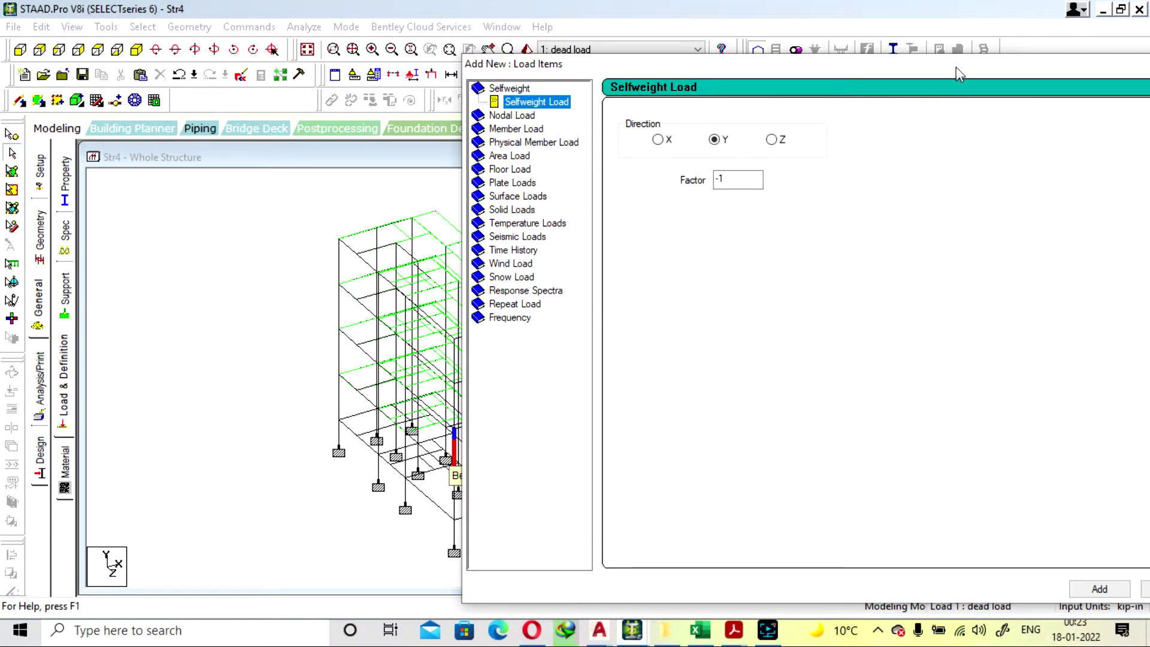
drag(957, 68, 825, 64)
click(967, 585)
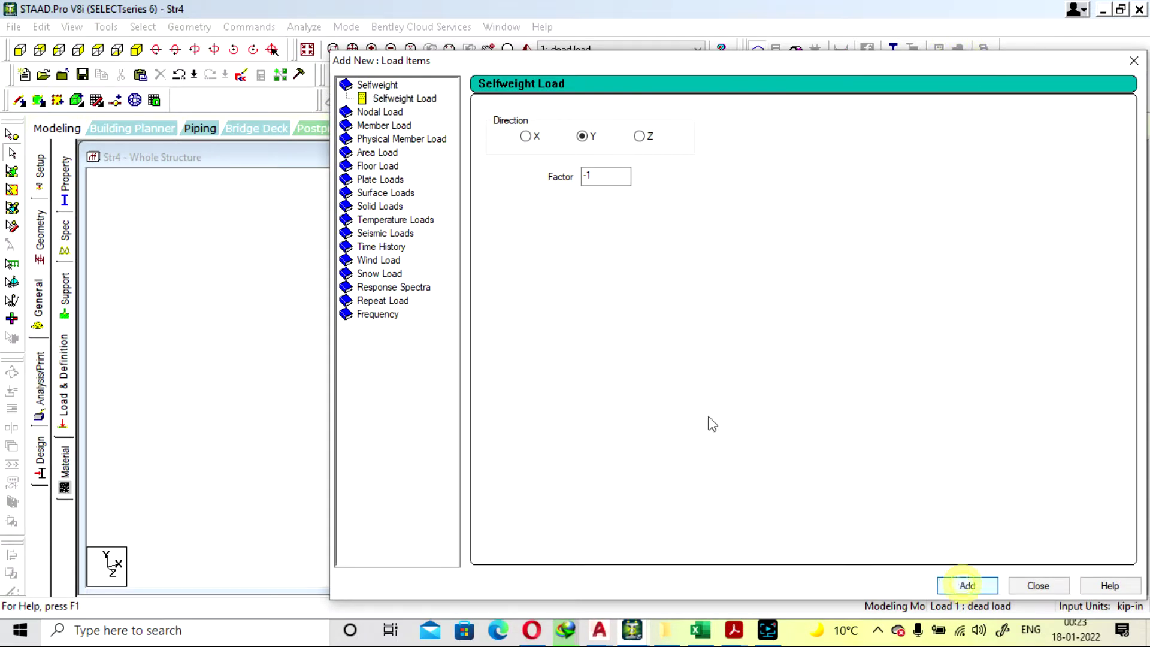
click(398, 125)
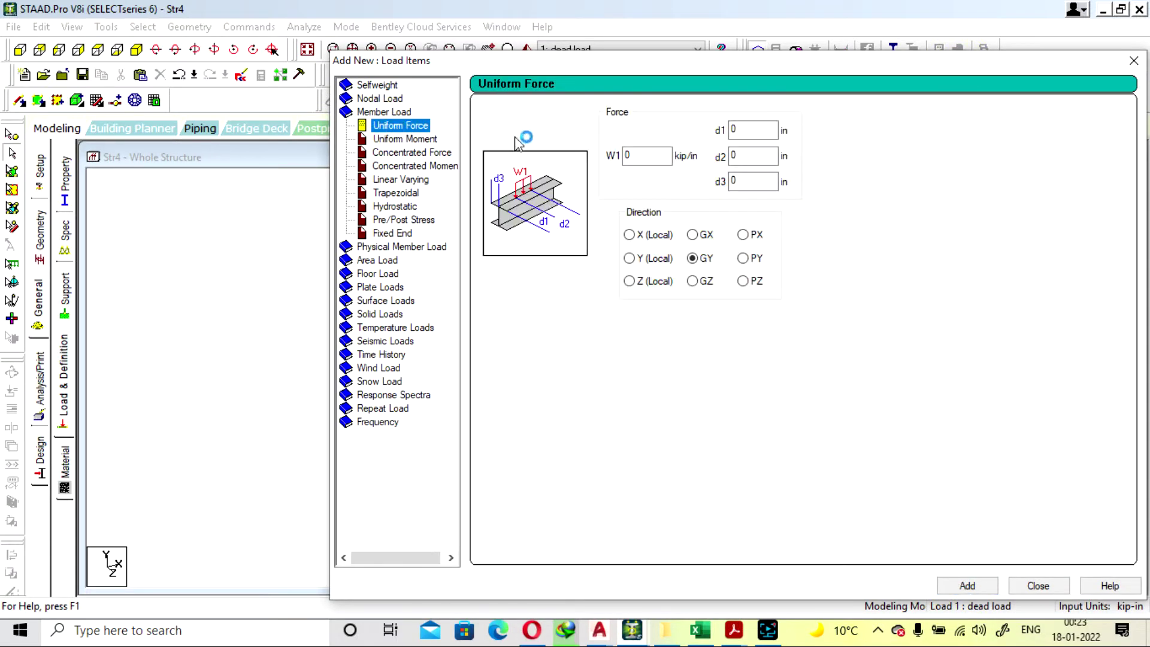
double_click(641, 156)
text(-15)
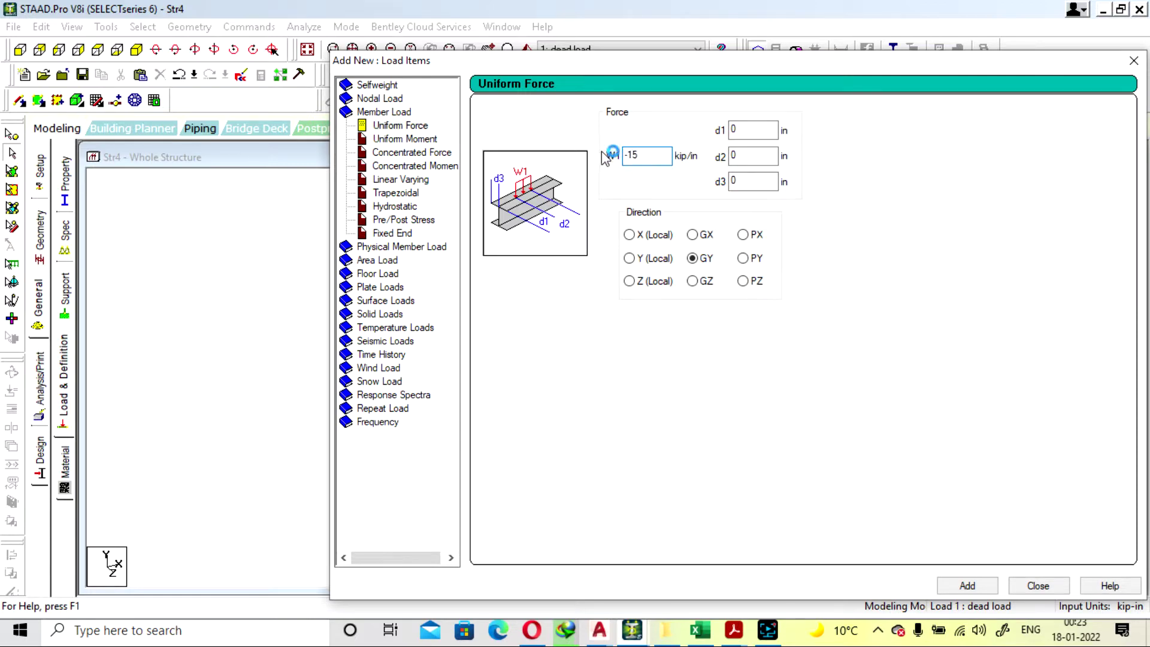
click(1129, 62)
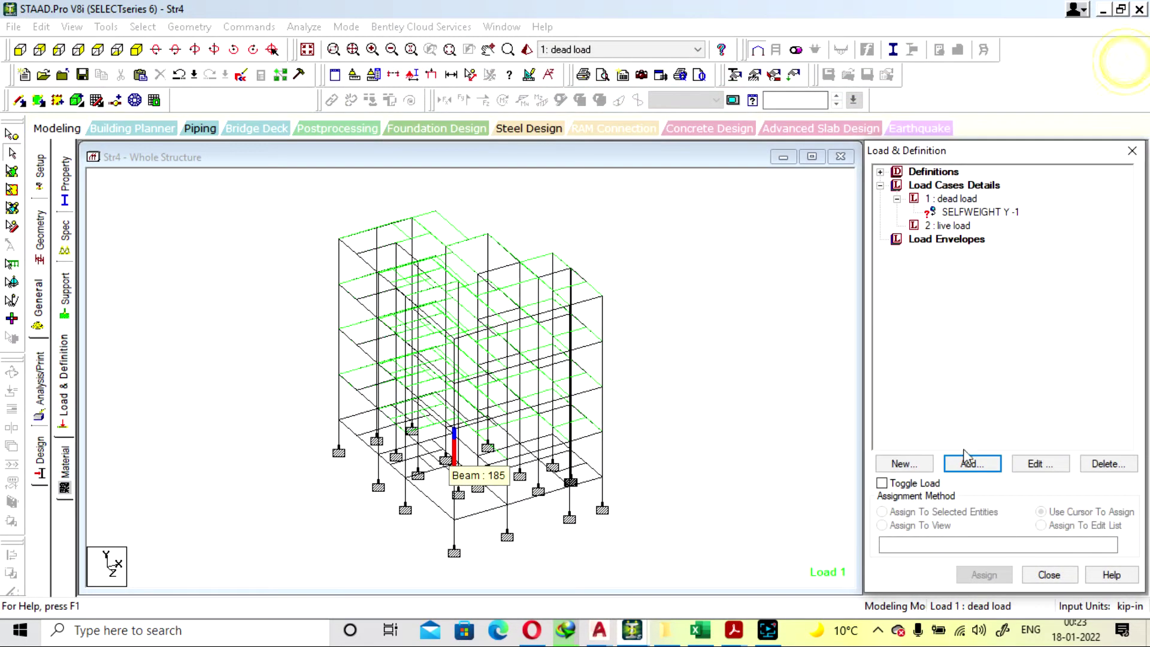
Set the linear spring display unit to kN/m in the structure units, apply it, and check the force units.
click(378, 76)
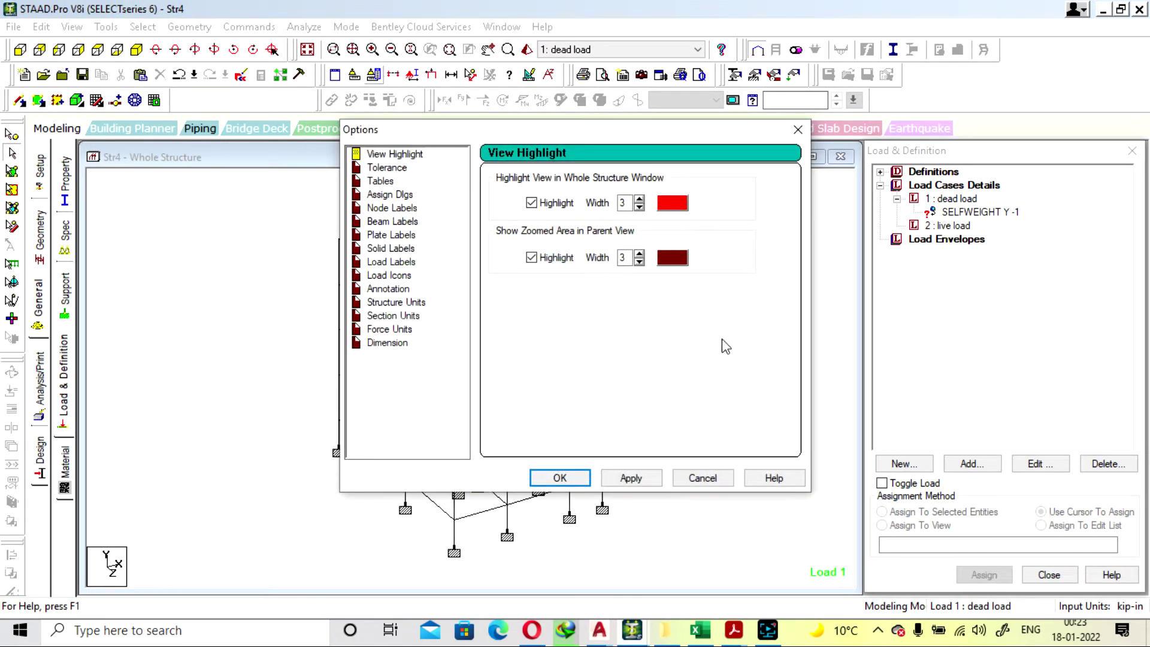
click(389, 343)
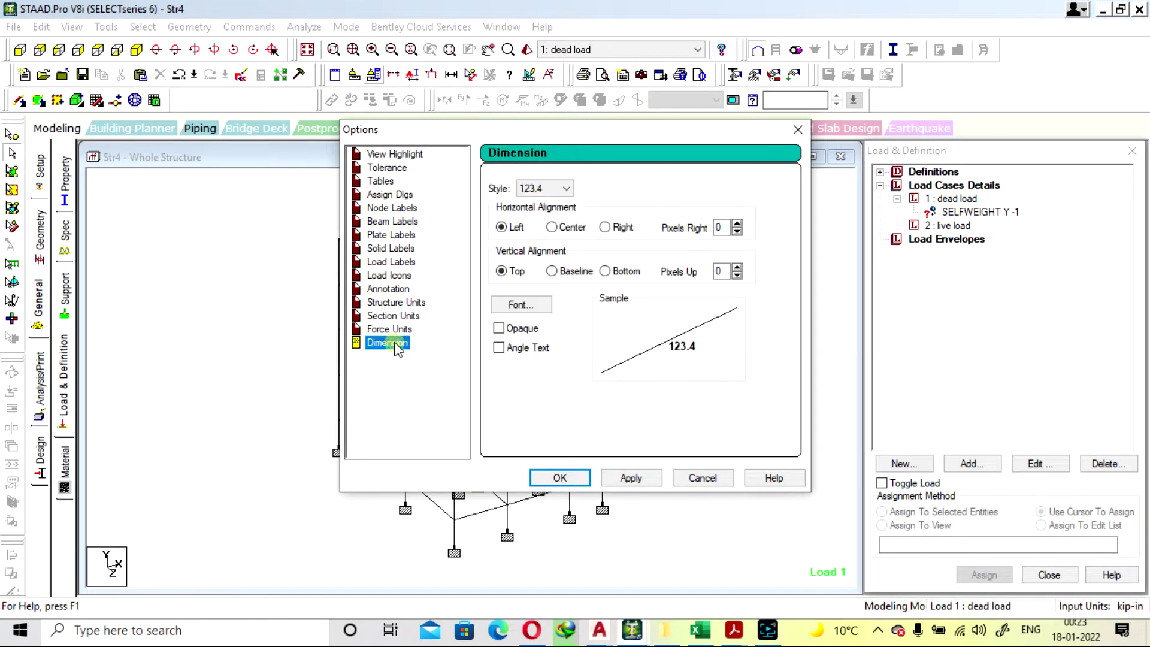
click(389, 330)
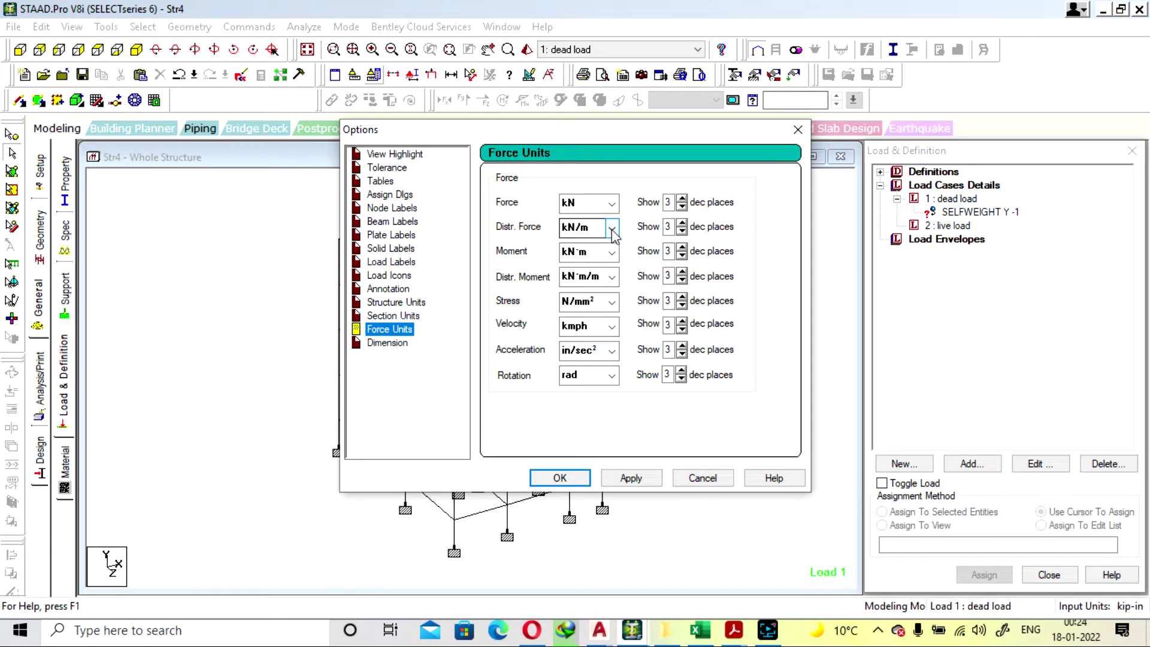
click(402, 303)
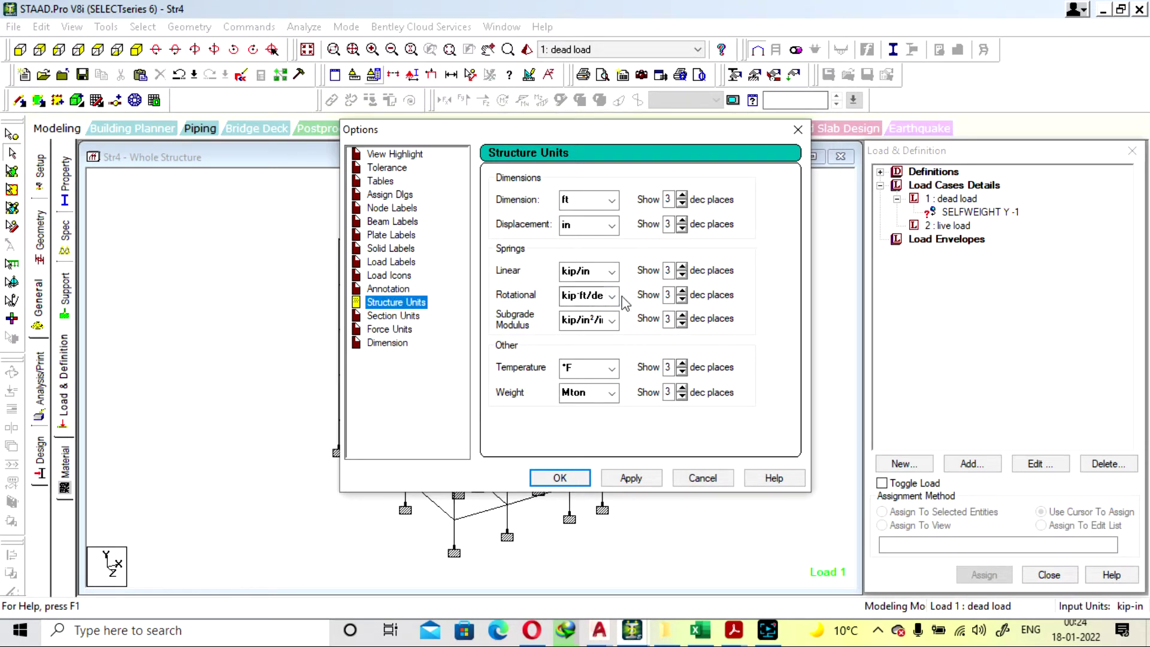
click(610, 271)
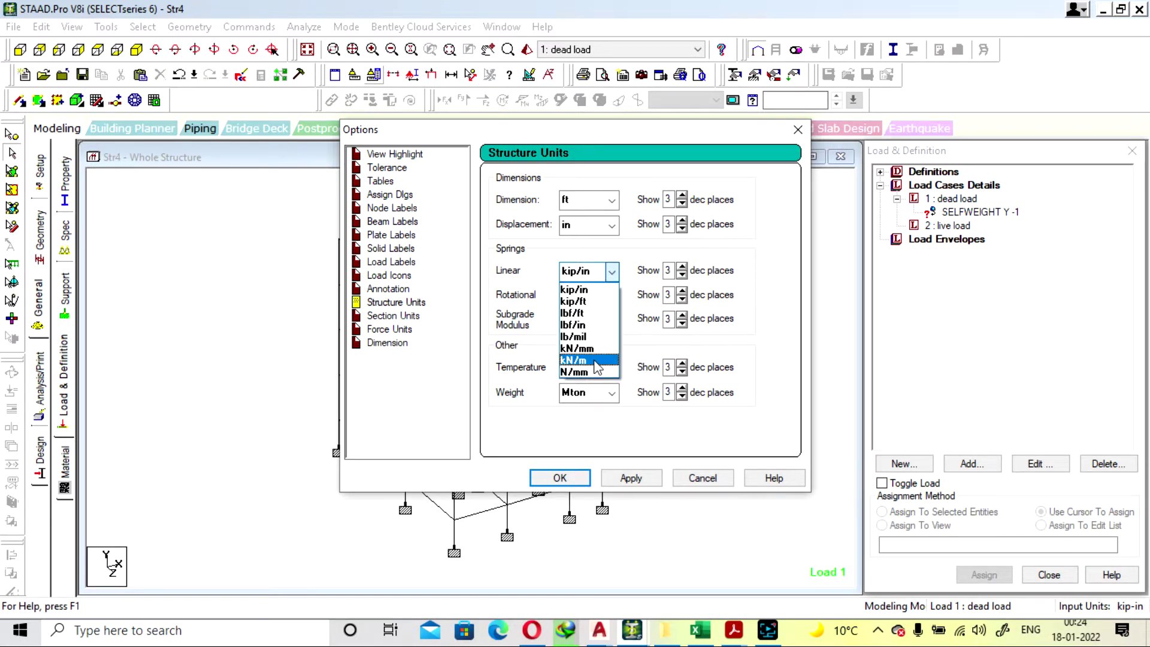
click(596, 362)
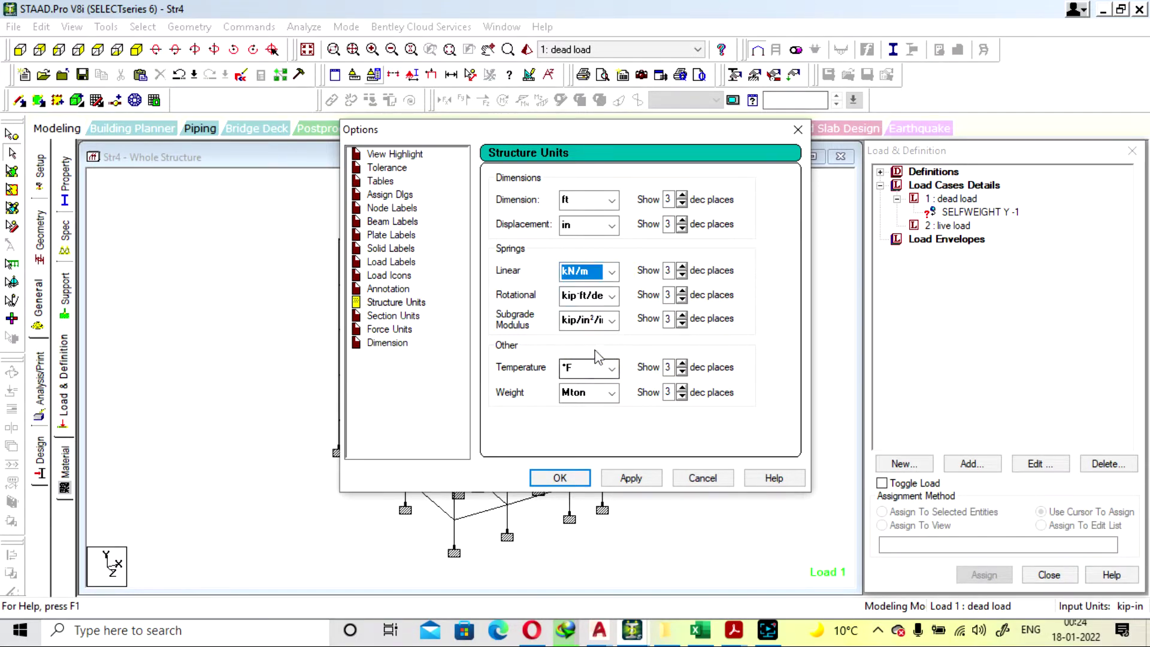
click(613, 296)
click(616, 297)
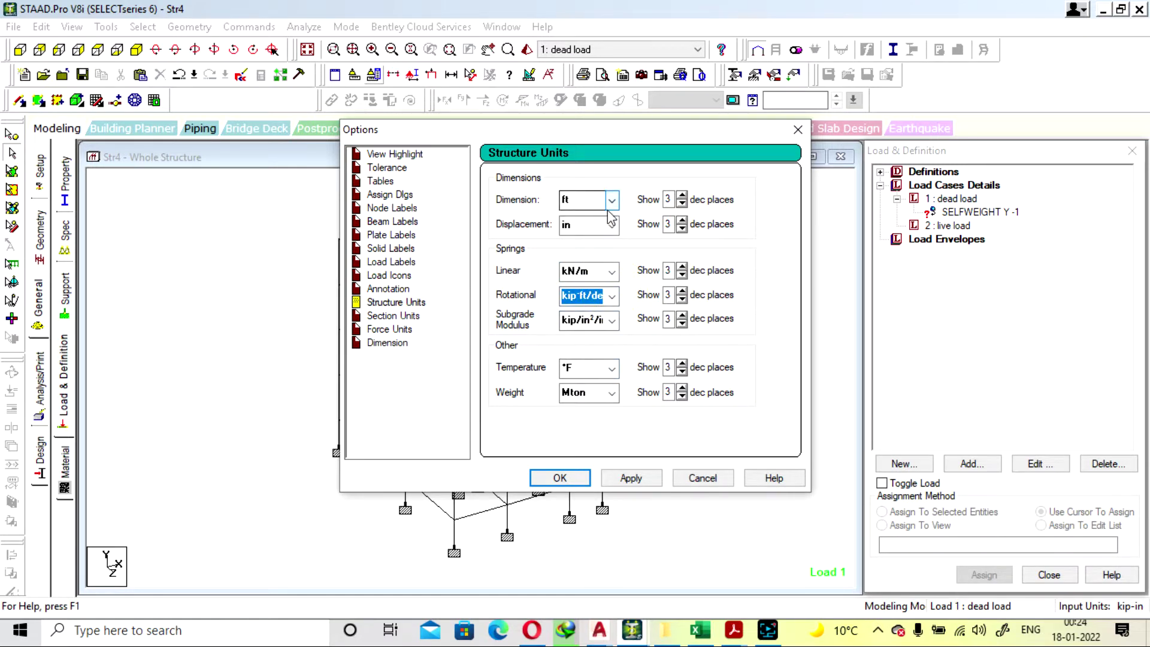
click(612, 480)
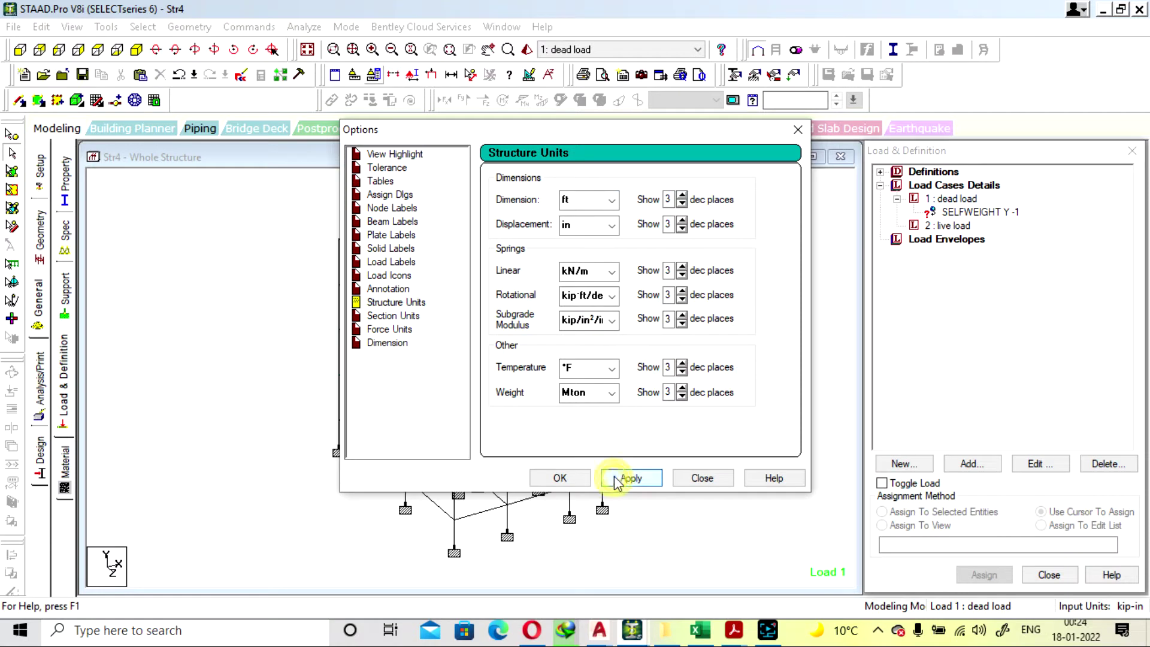
click(388, 342)
click(392, 330)
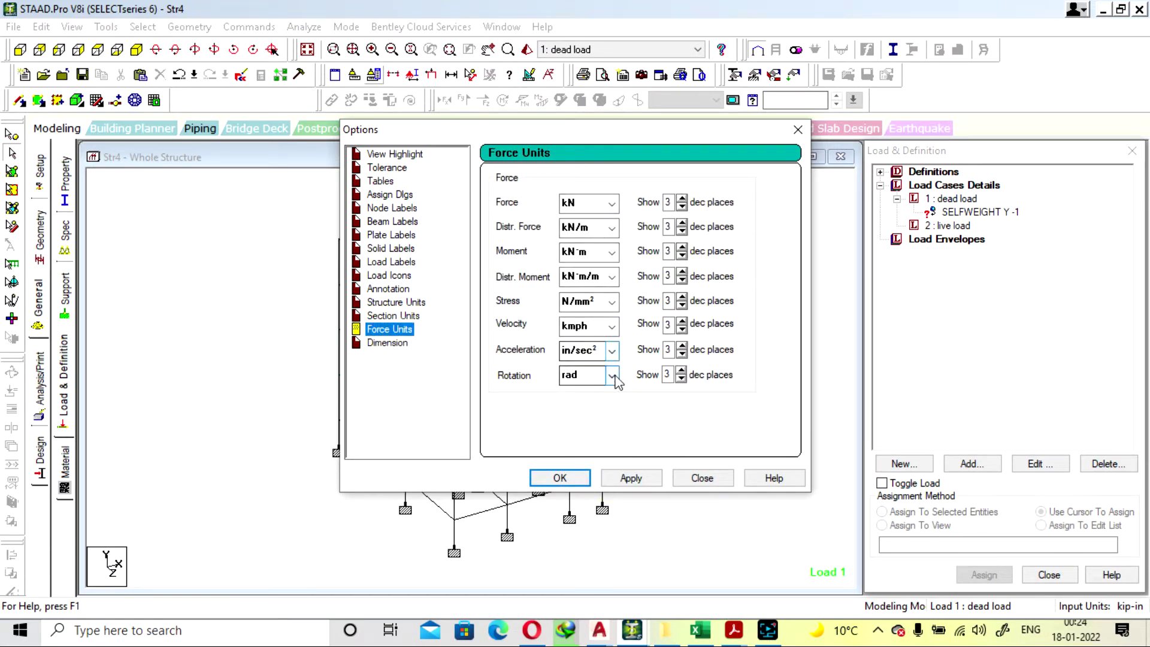
click(560, 478)
click(952, 199)
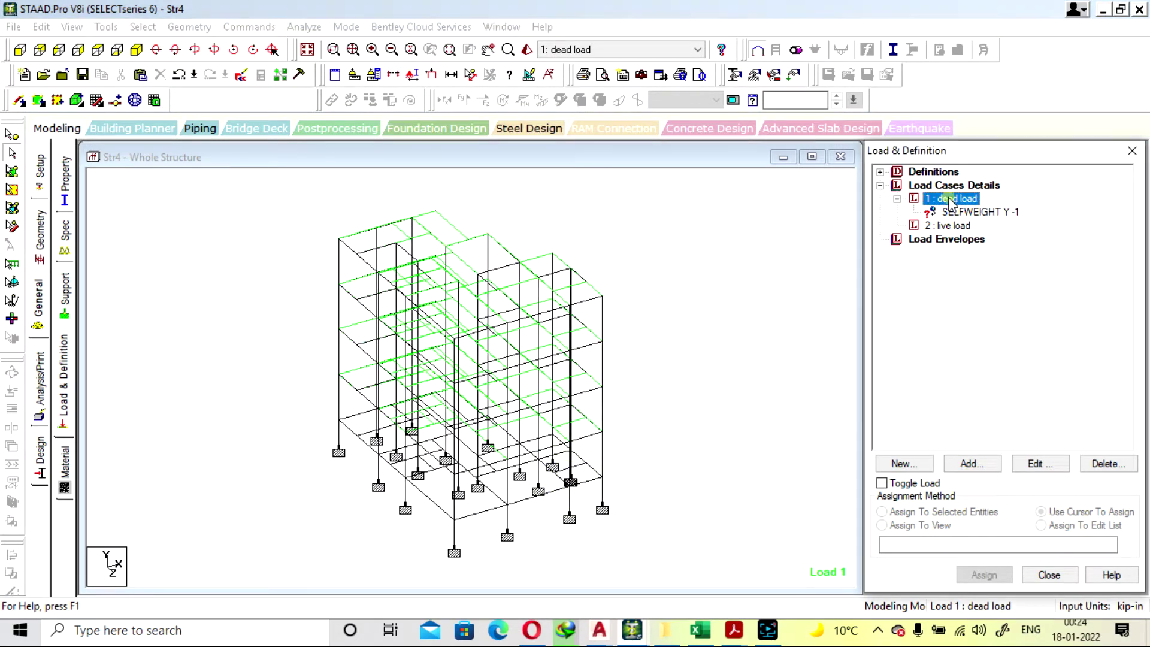
click(971, 464)
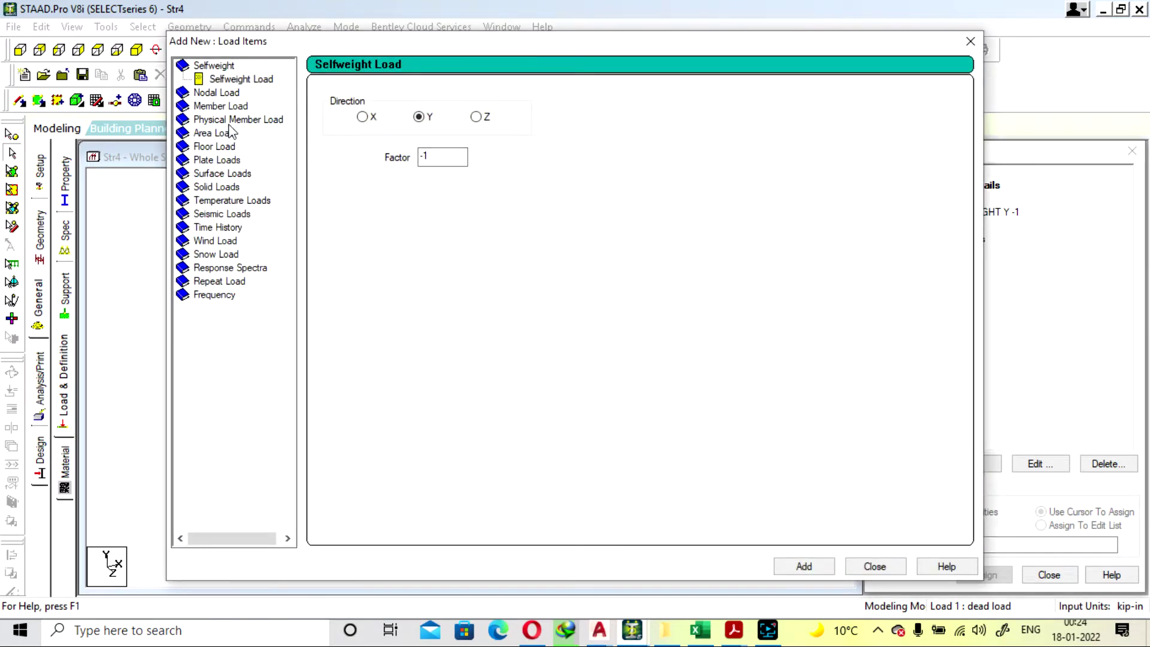
click(222, 107)
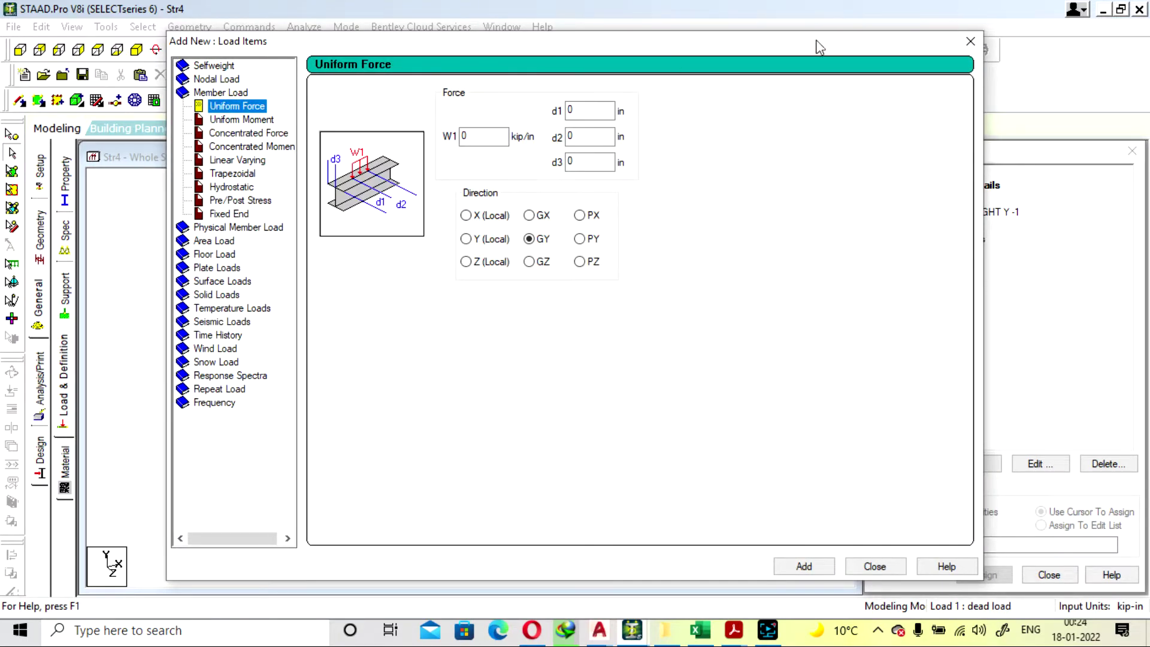
click(971, 41)
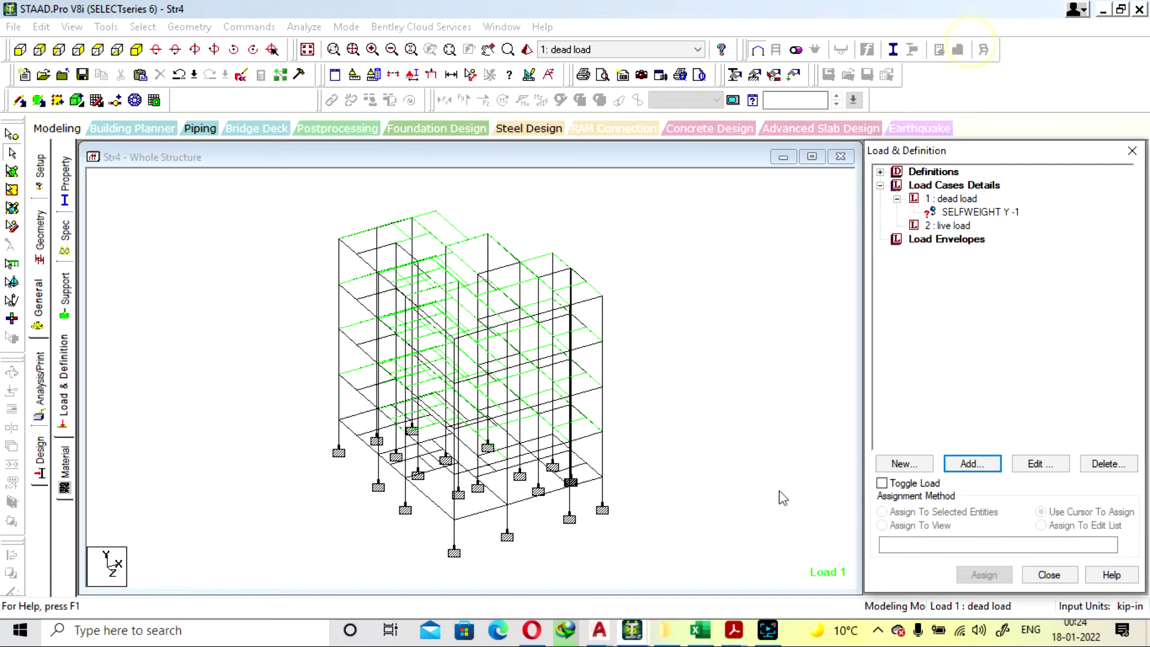
click(776, 639)
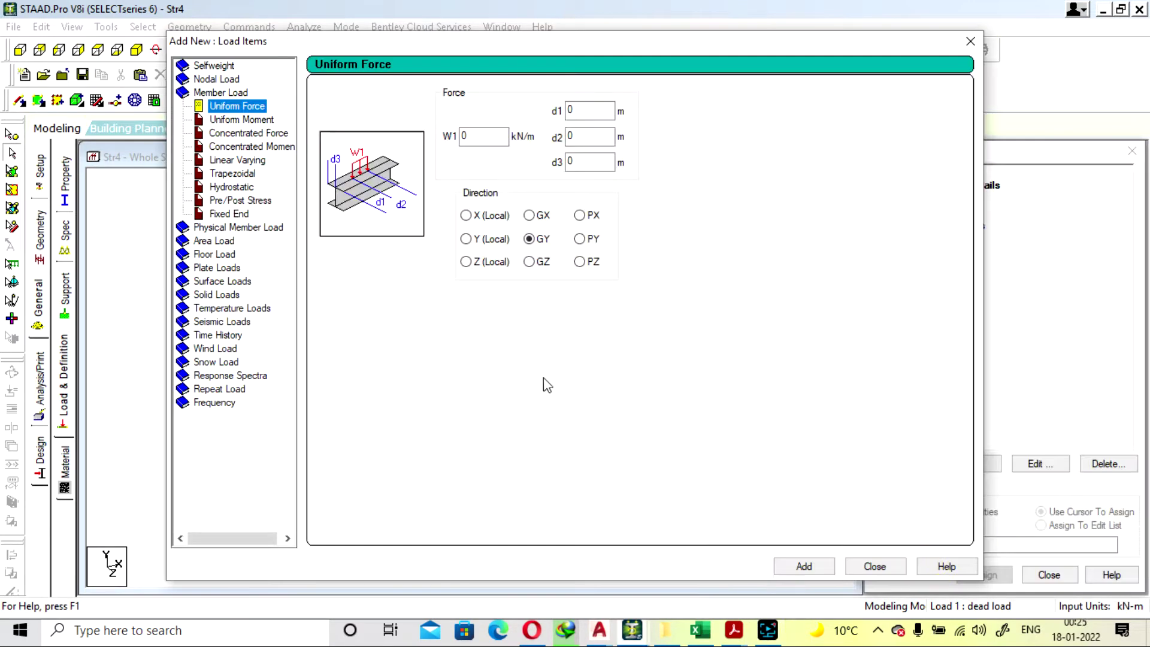
click(971, 41)
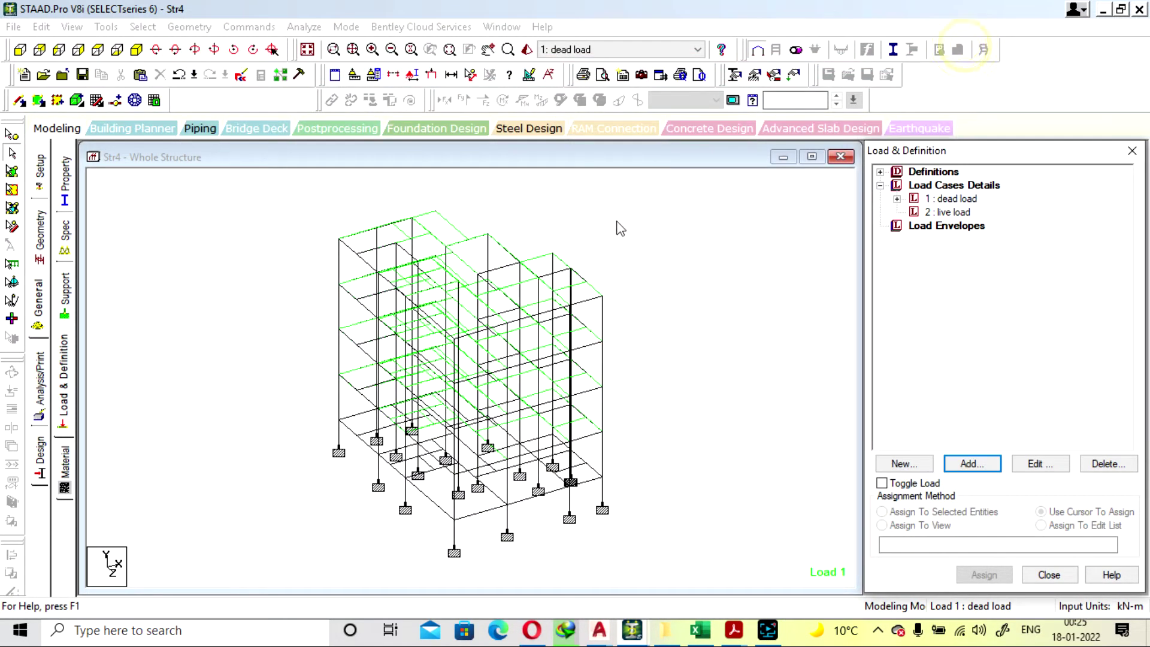
Add a uniform member force of -15 kN/m in the GY direction to the dead load case.
click(898, 202)
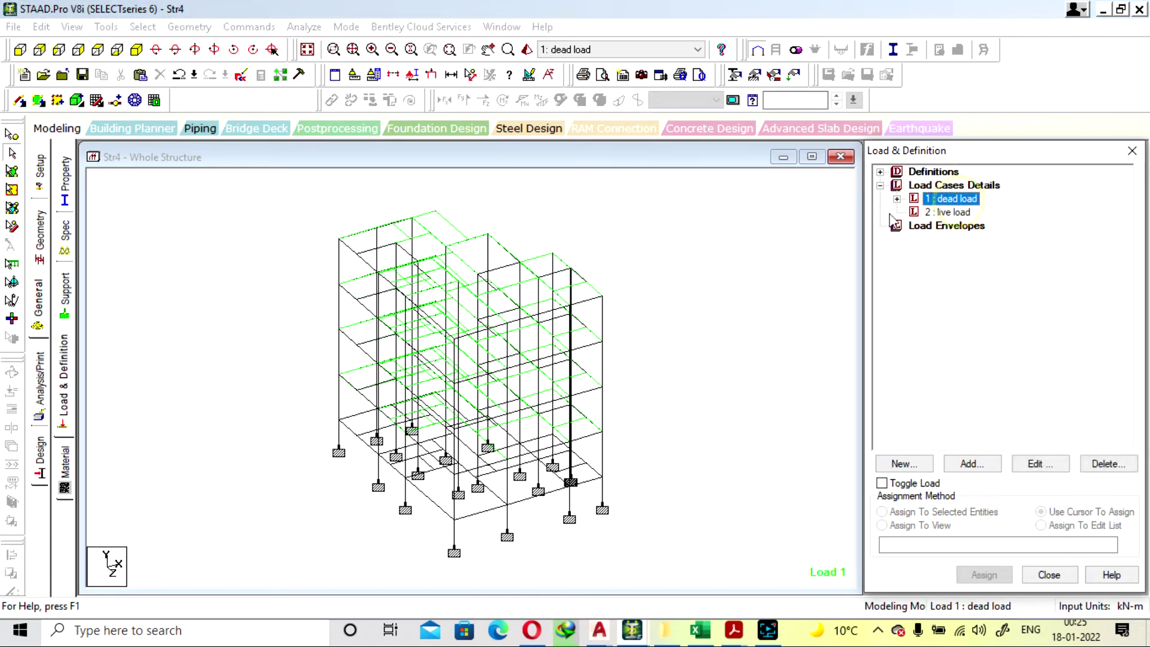
click(897, 199)
click(965, 462)
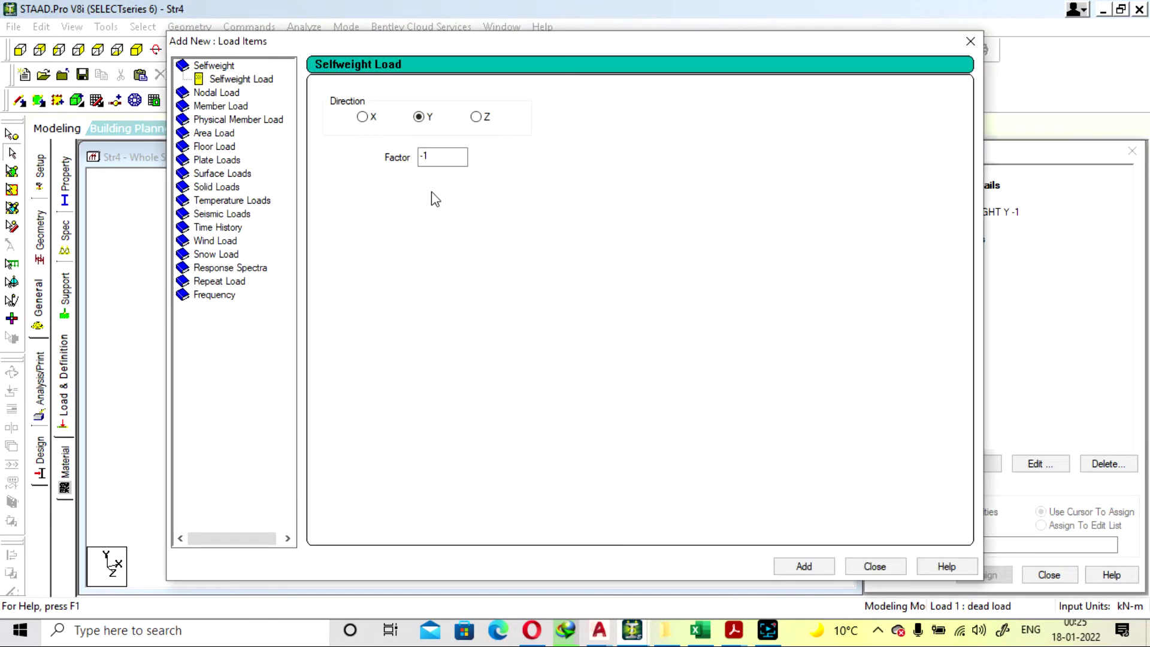
click(221, 106)
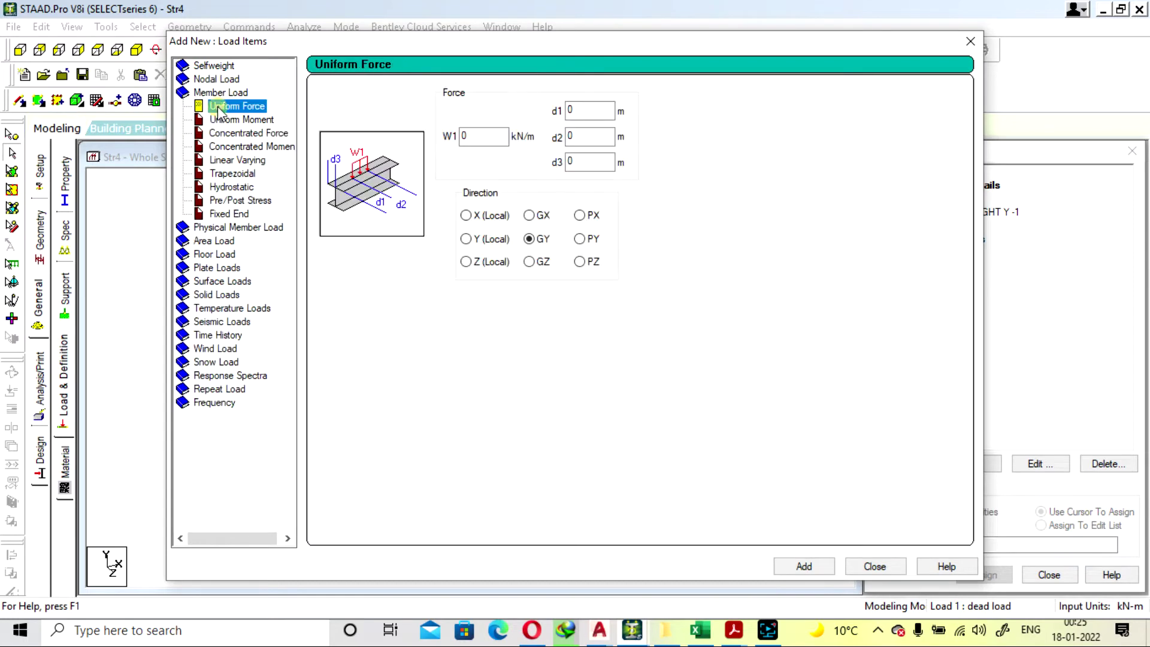
double_click(491, 138)
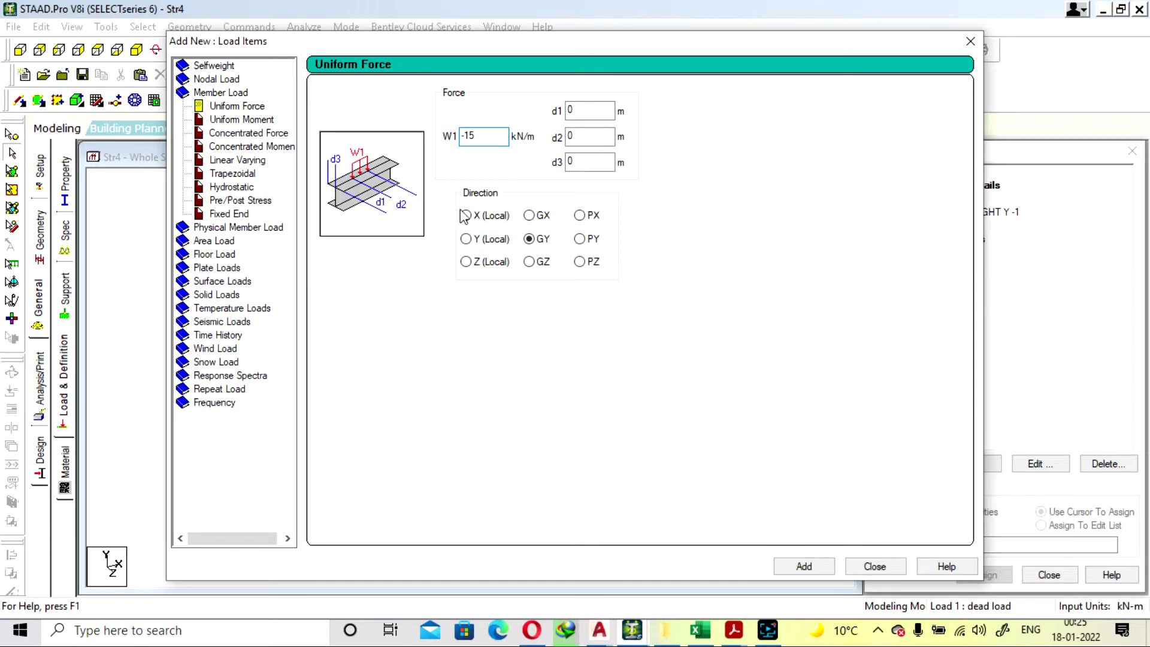
click(818, 567)
Switch to Excel and fill the Ground 9" WALL floor height formula from B5 down into the Ground 4.5" WALL row.
click(699, 634)
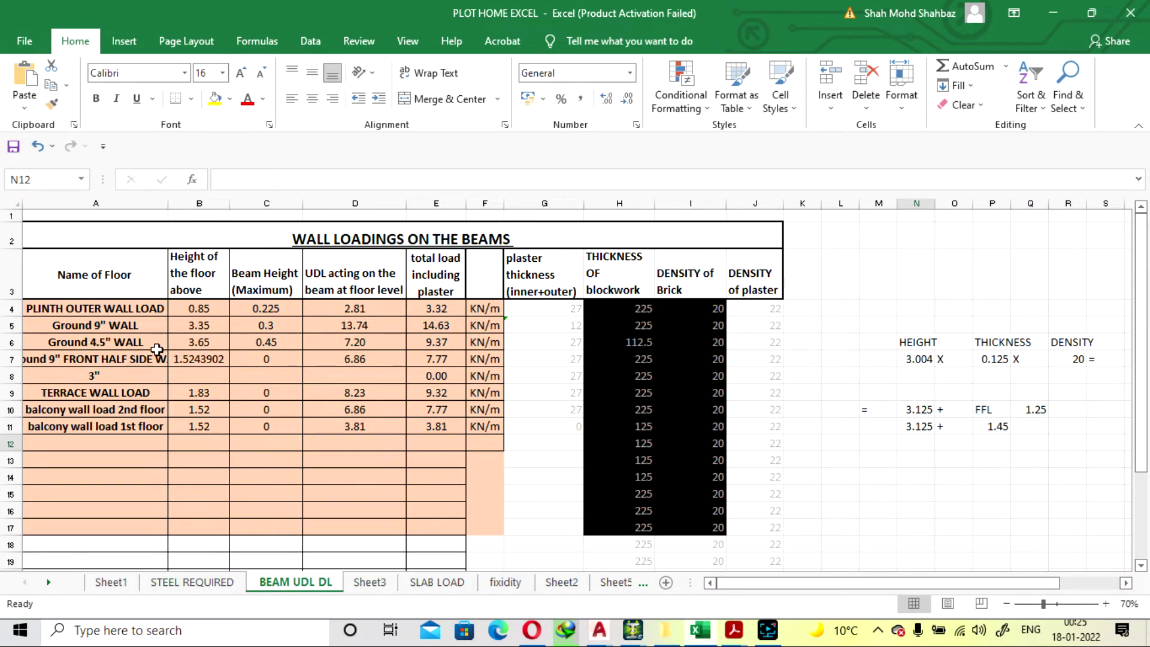
click(214, 348)
click(217, 324)
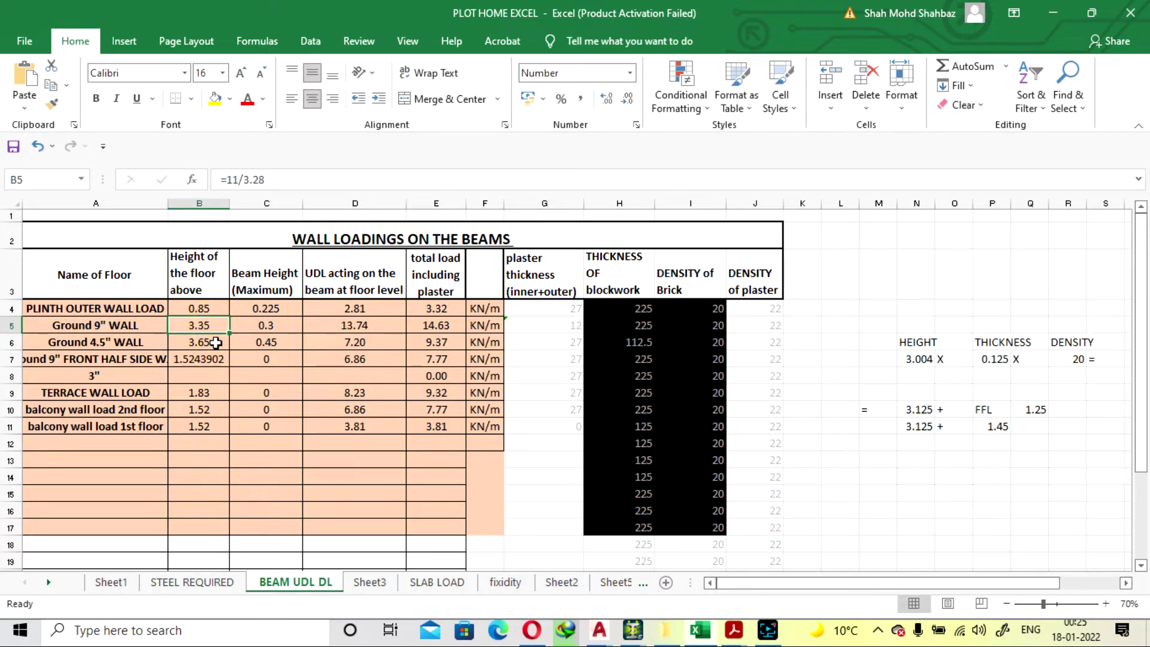
drag(229, 334, 230, 349)
Set the Ground 4.5" WALL beam height in C6 to 0.3.
click(287, 343)
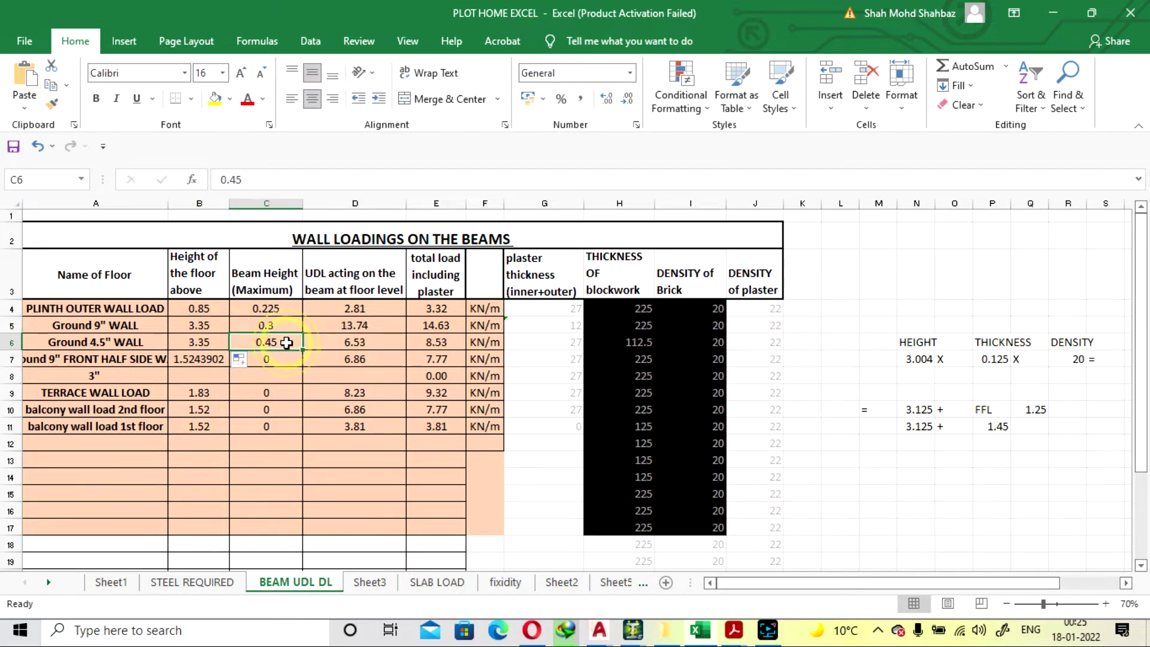
double_click(293, 341)
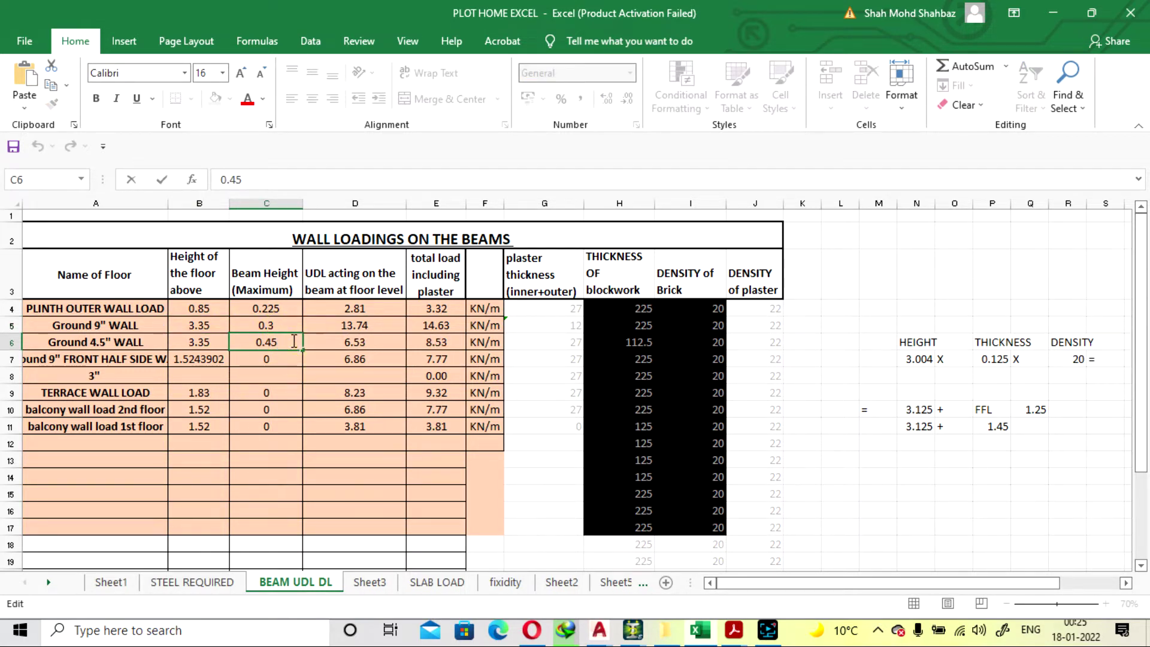
key(BackSpace)
key(BackSpace)
text(3)
key(Return)
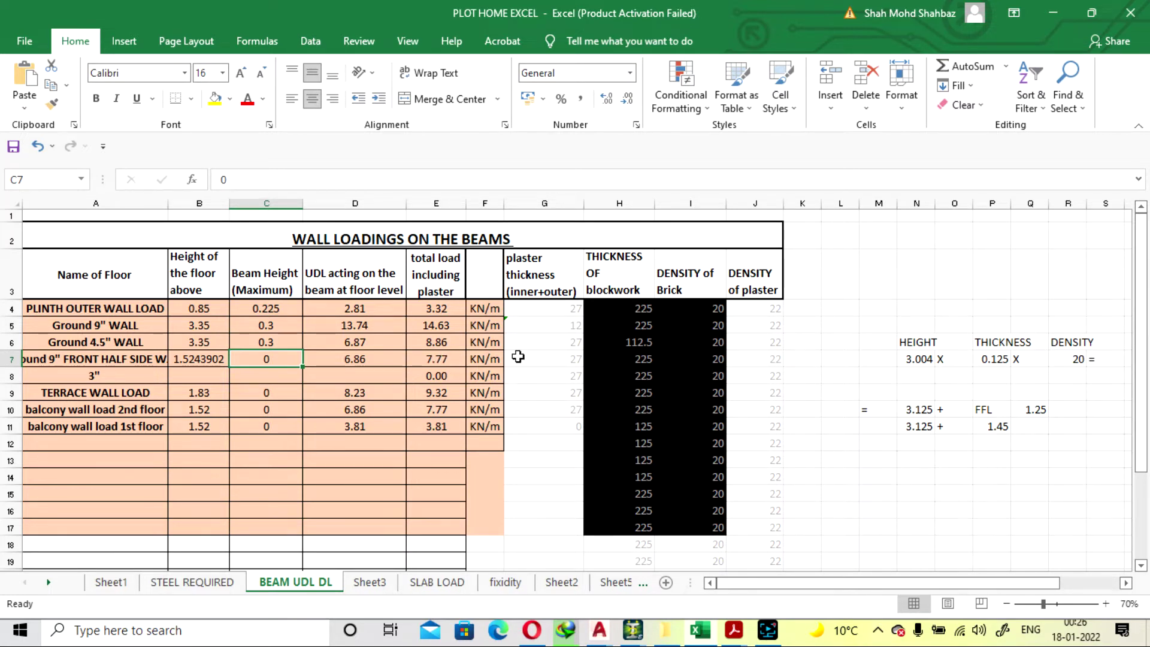
Switch back to STAAD.Pro and add a uniform member force of -9 kN/m in GY to the dead load case.
click(1053, 15)
click(498, 135)
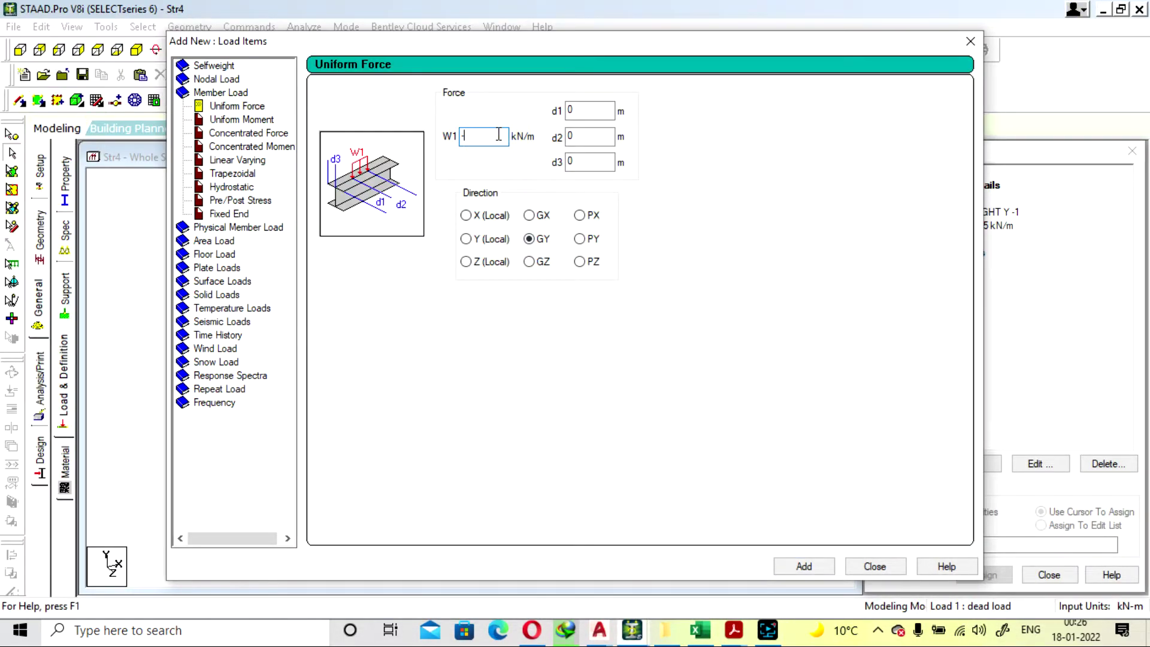
click(797, 566)
click(874, 566)
Assign the selfweight Y -1 load to all members in the view.
click(991, 213)
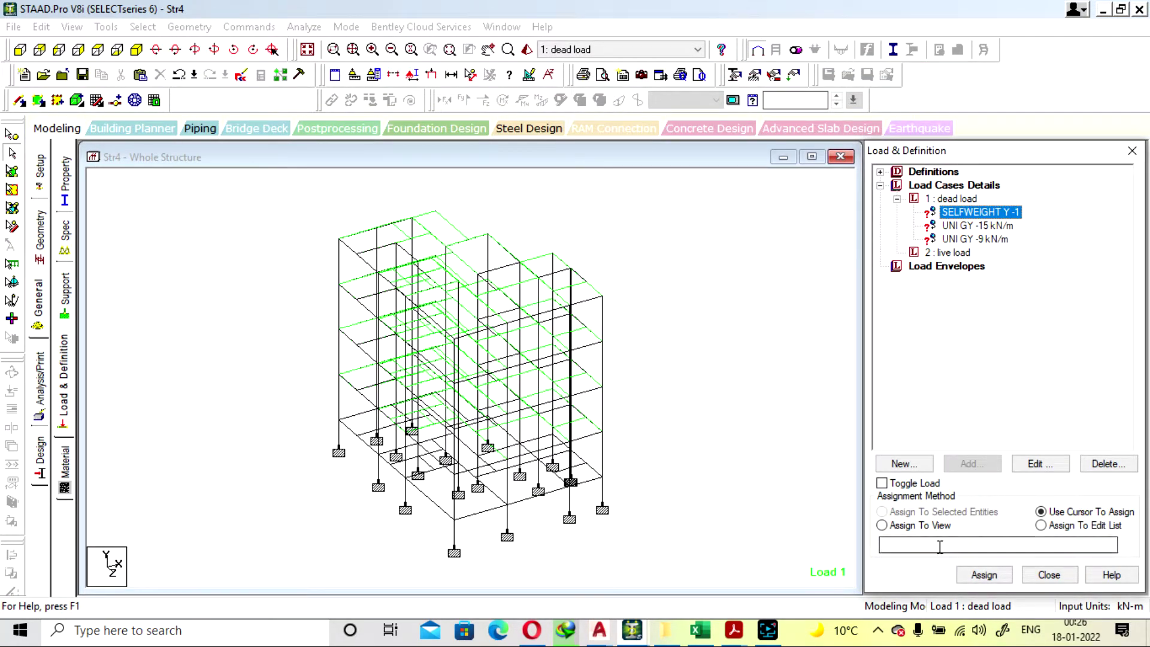
click(883, 525)
click(983, 575)
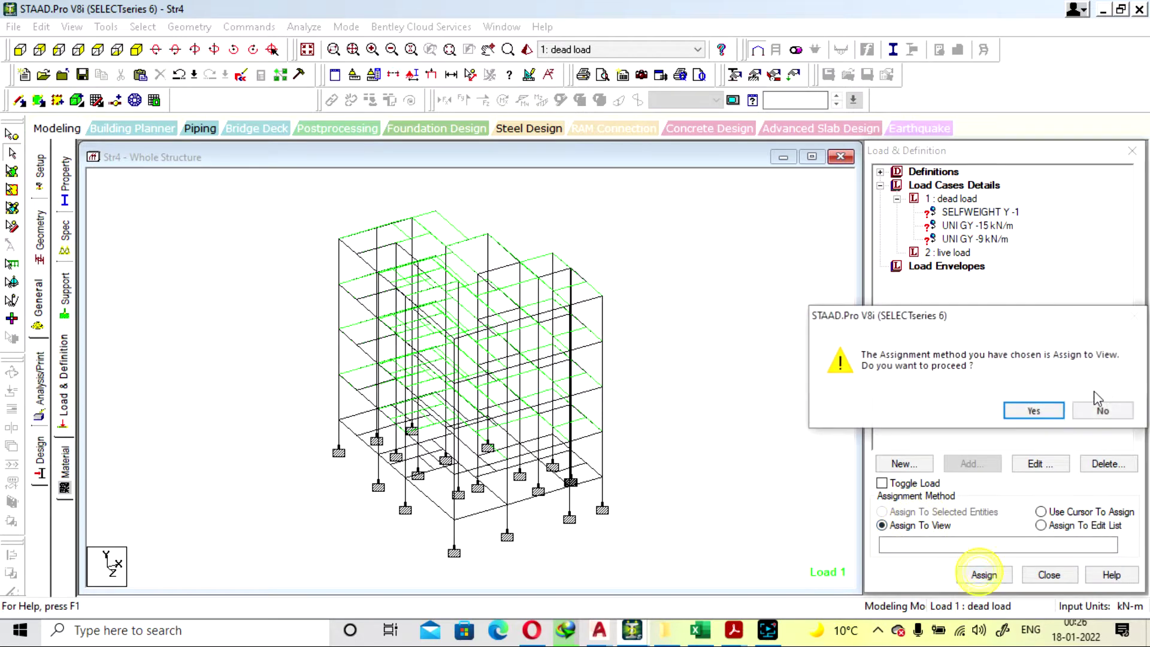
click(1034, 410)
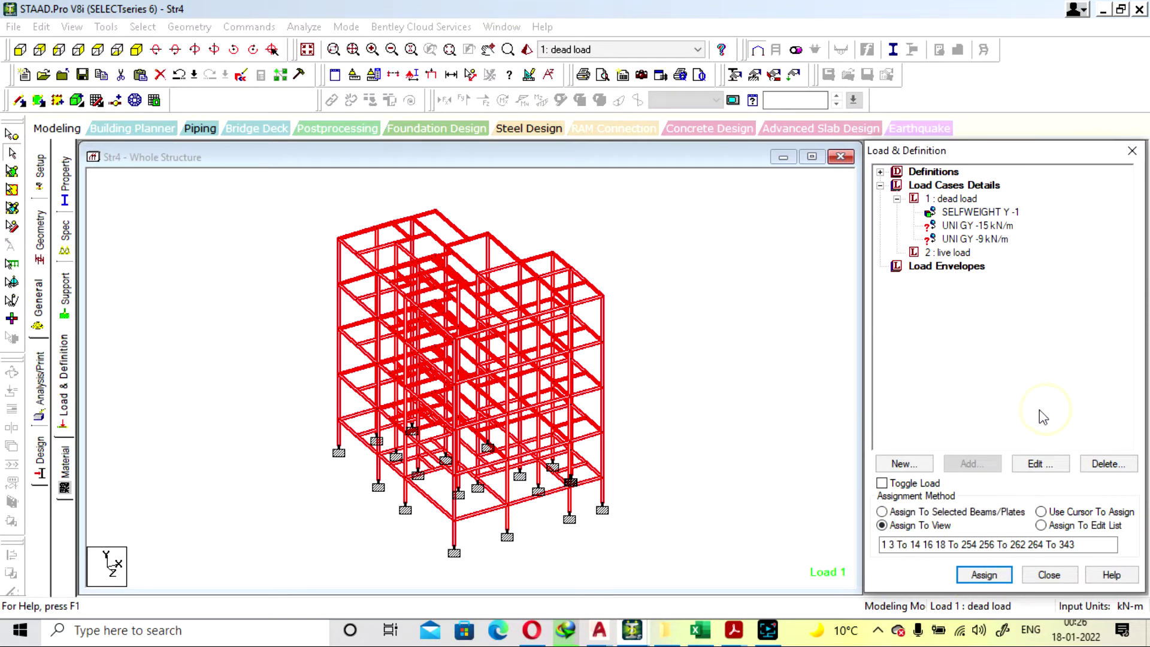
click(983, 226)
click(107, 51)
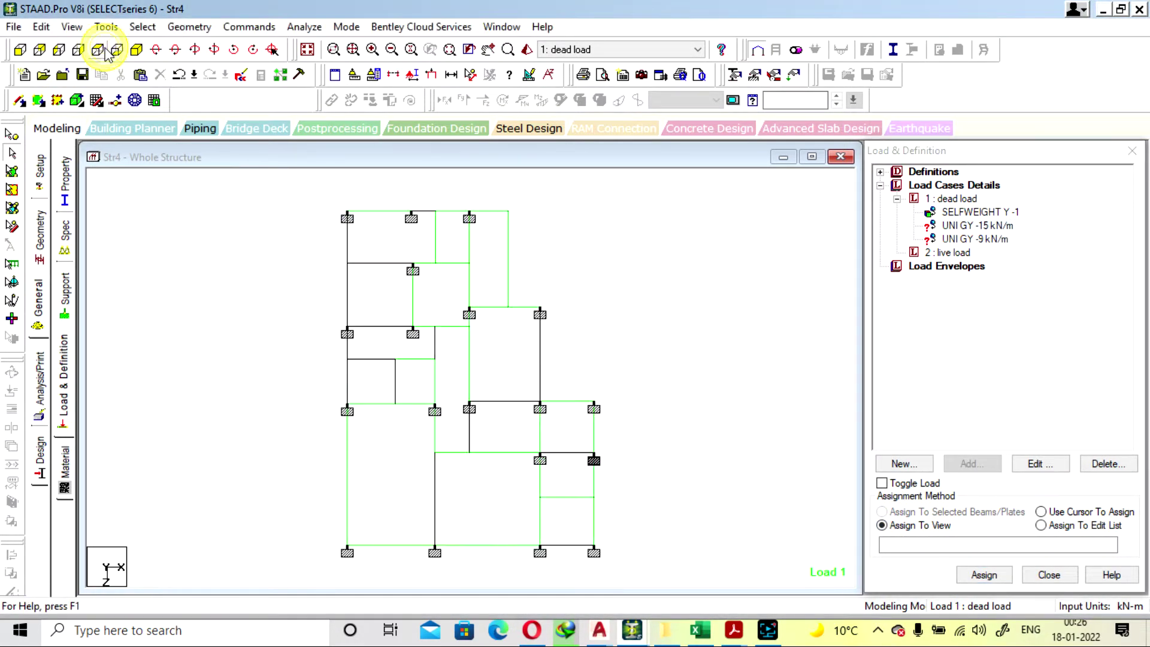
click(347, 244)
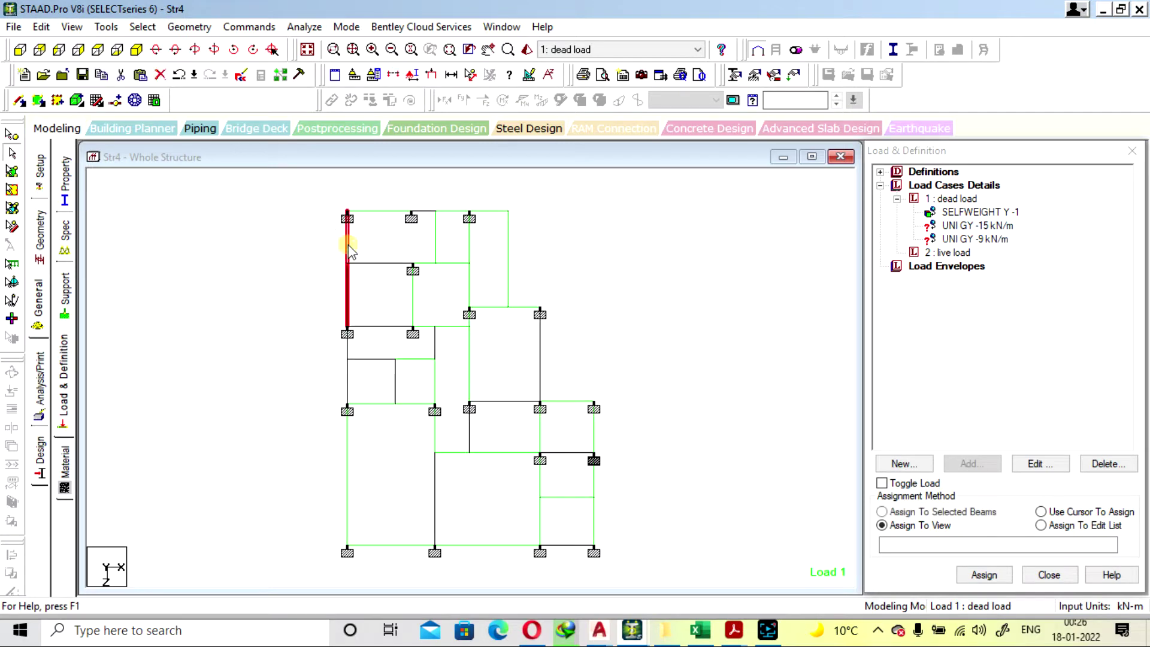
click(312, 293)
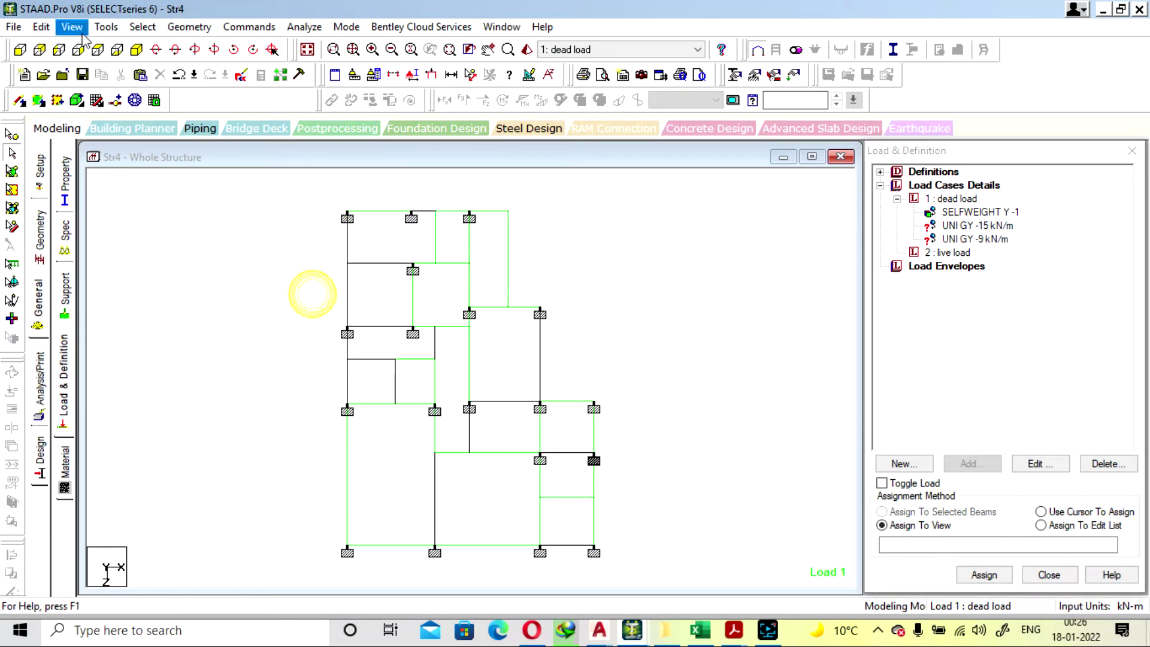
click(136, 51)
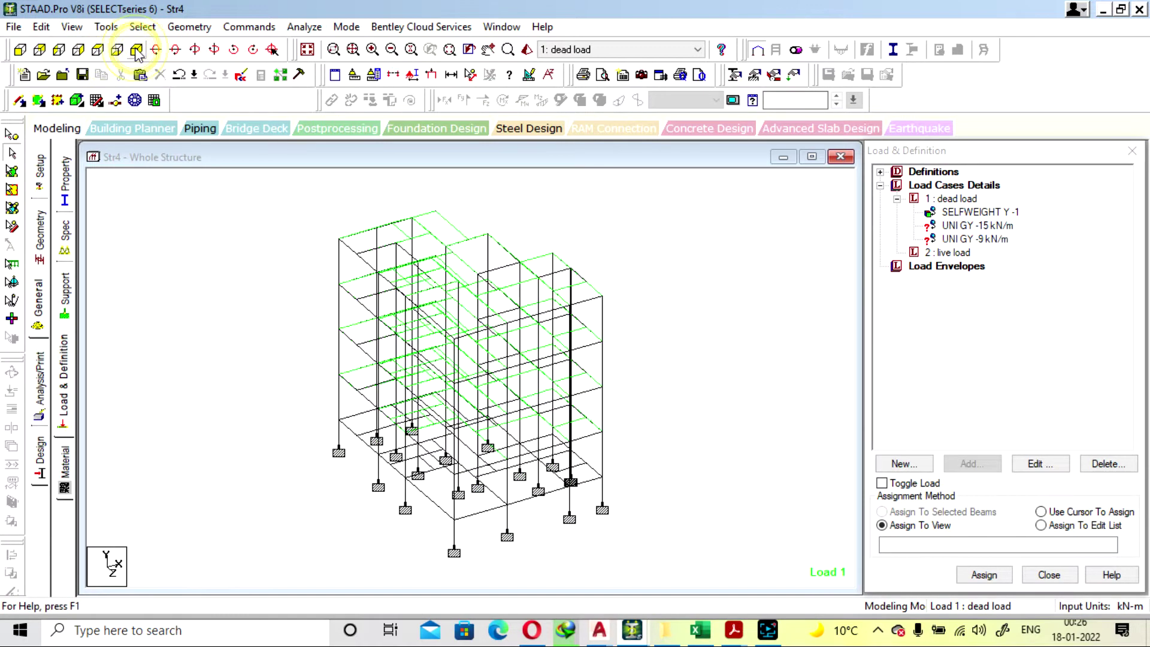
Isolate the frame members from the plinth beams up to the floor below the roof and show them in plan.
click(78, 50)
drag(267, 252, 680, 535)
click(676, 529)
drag(272, 264, 233, 249)
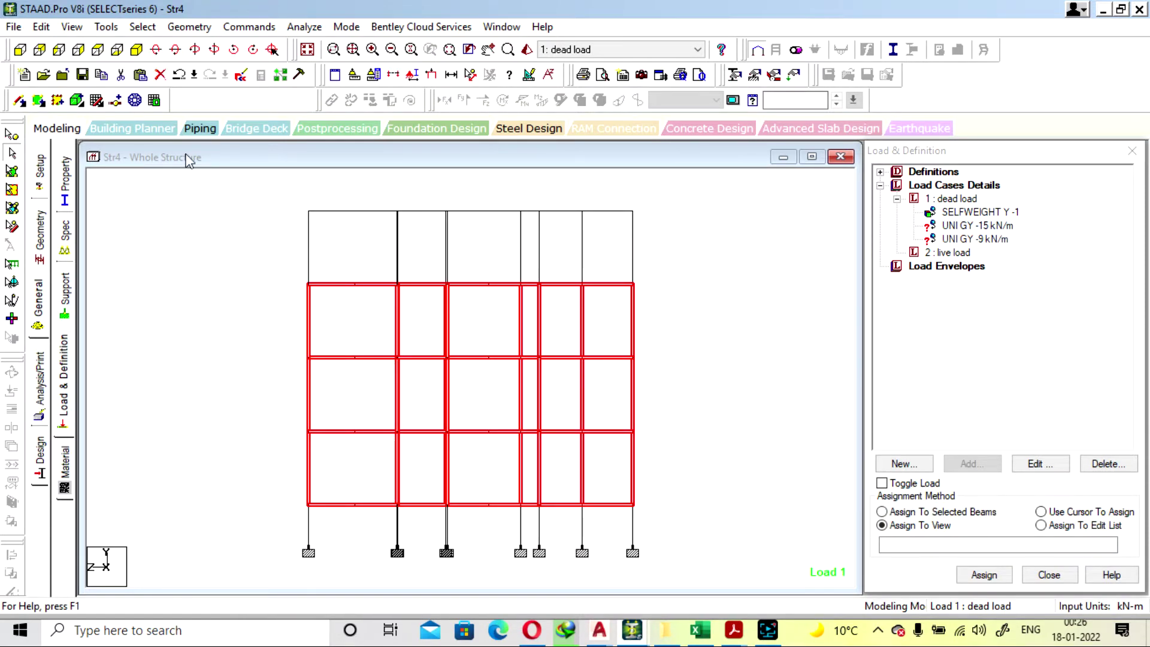
click(71, 27)
click(123, 77)
click(137, 55)
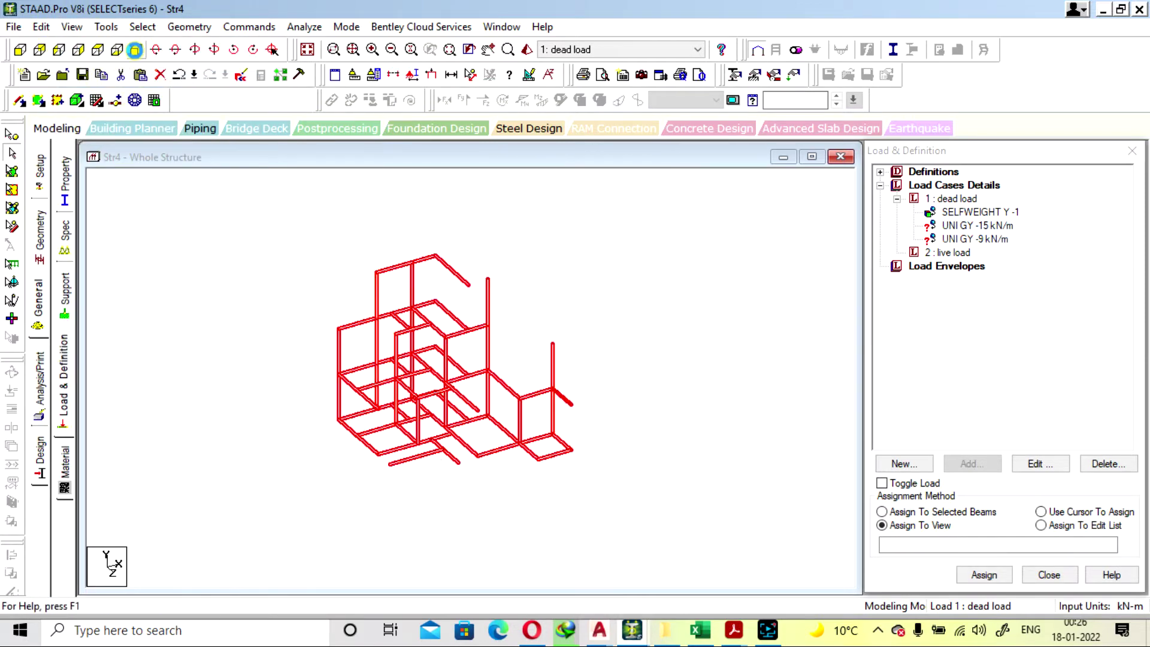
click(605, 254)
click(98, 49)
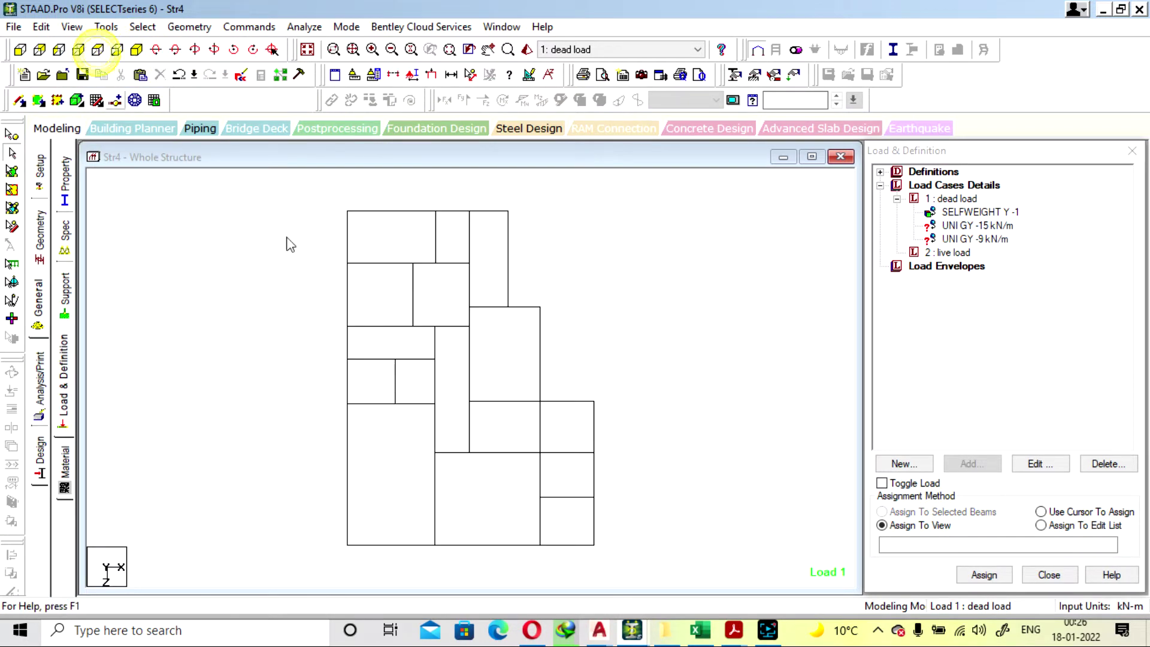
Assign the UNI GY -15 kN/m dead load to all beams along the outer perimeter of the isolated floors.
click(347, 240)
ctrl+click(348, 338)
ctrl+click(347, 381)
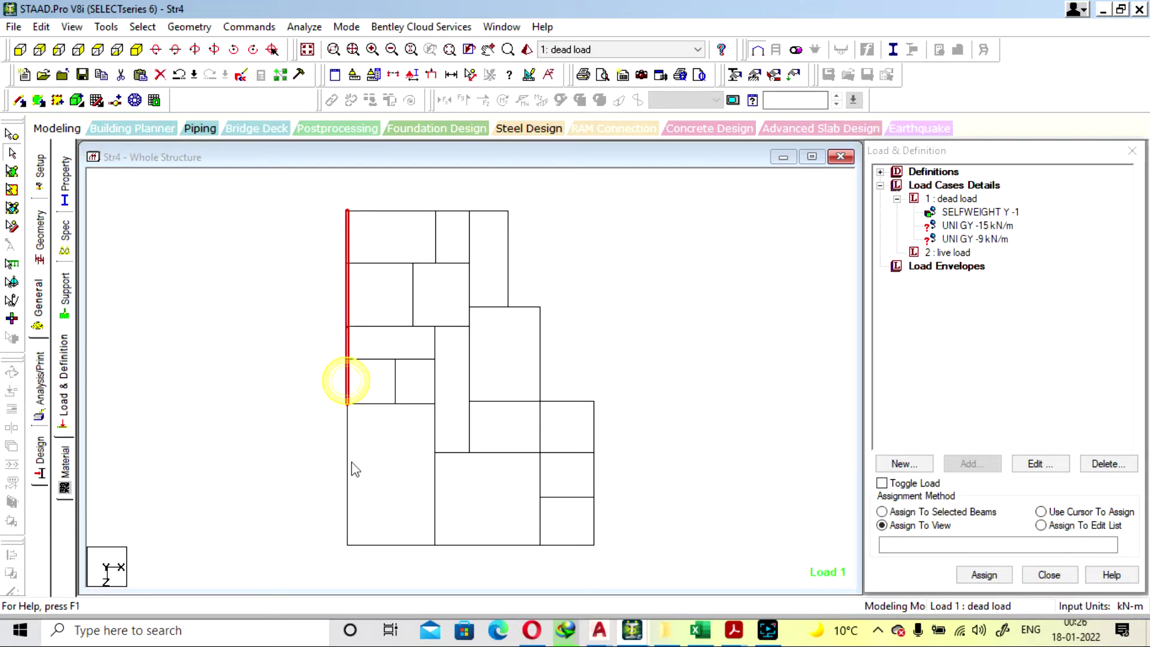
ctrl+click(347, 464)
ctrl+click(411, 544)
ctrl+click(487, 545)
ctrl+click(552, 544)
ctrl+click(594, 518)
ctrl+click(594, 426)
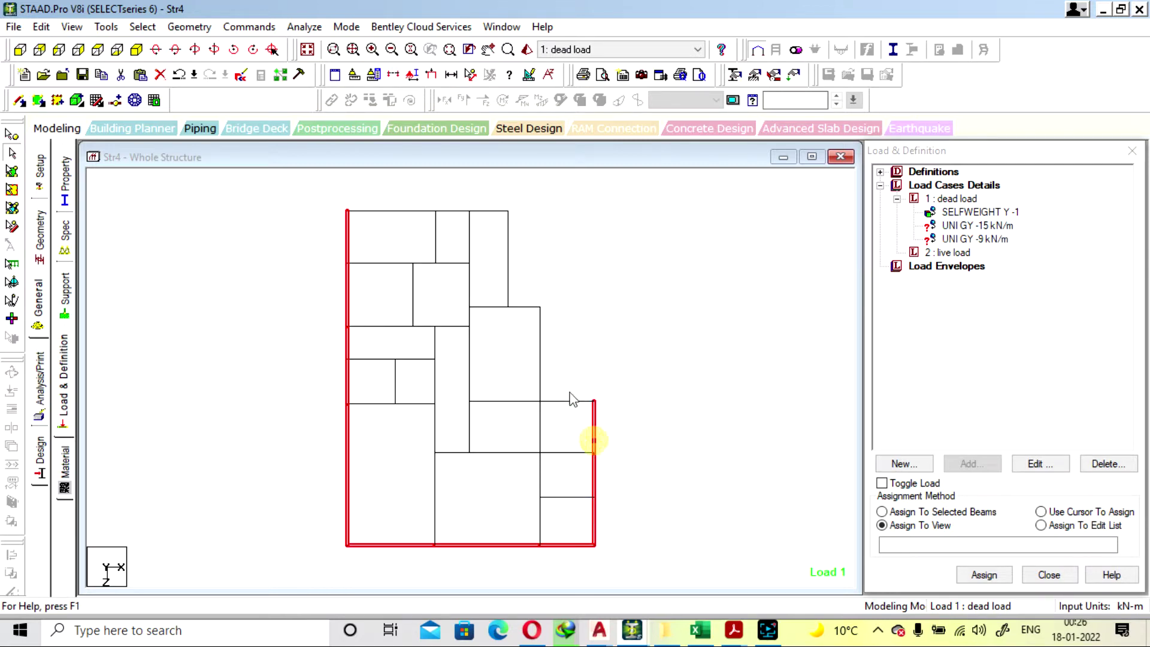
ctrl+click(568, 401)
ctrl+click(540, 368)
ctrl+click(518, 306)
ctrl+click(508, 267)
ctrl+click(488, 210)
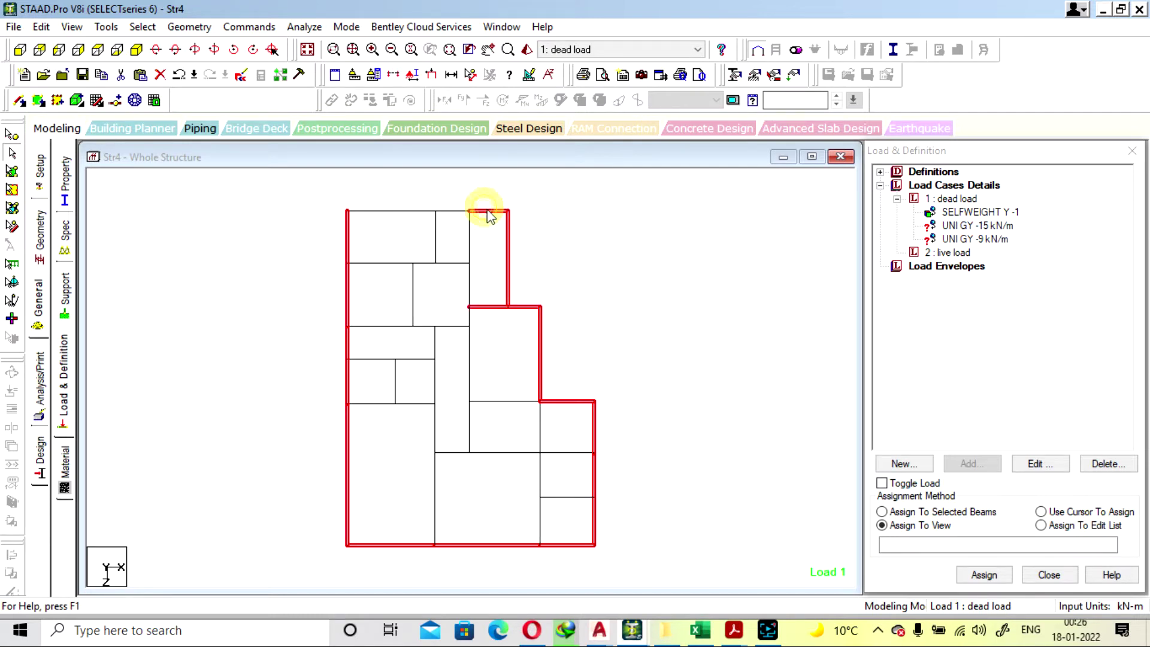
ctrl+click(451, 210)
ctrl+click(374, 211)
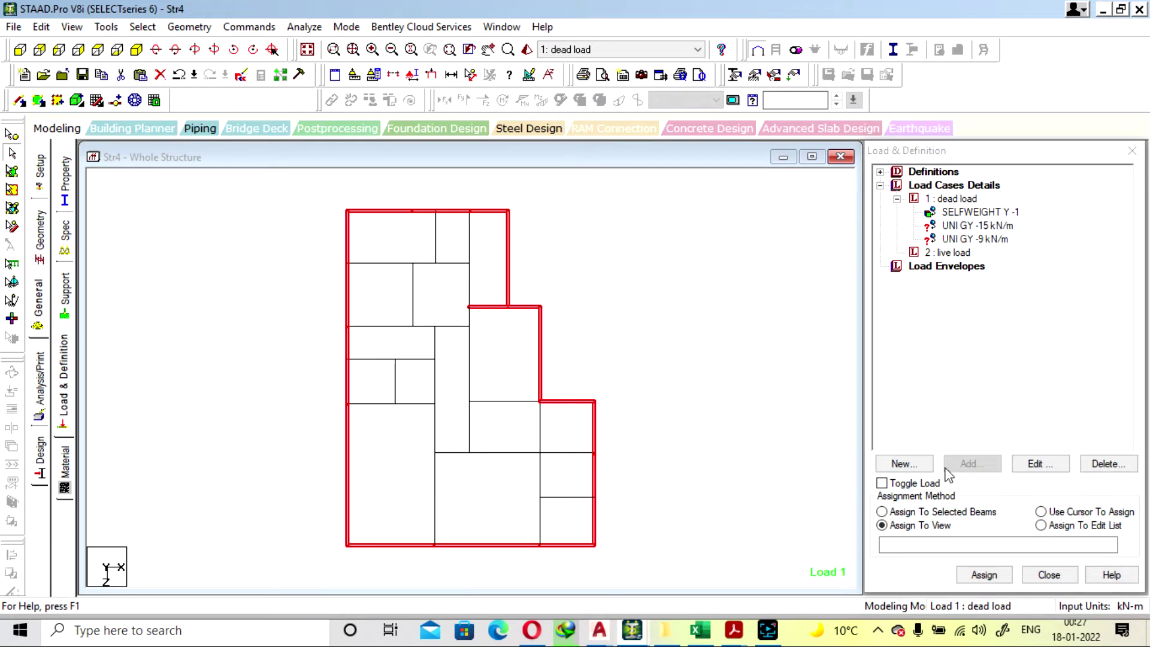
click(922, 512)
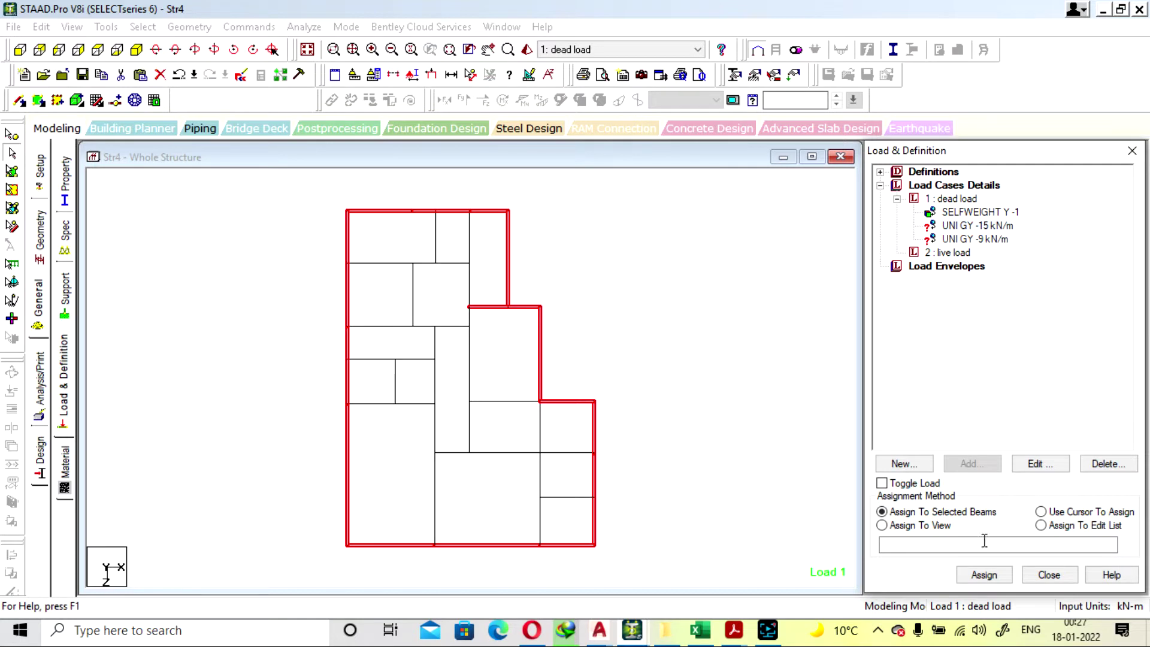
click(984, 574)
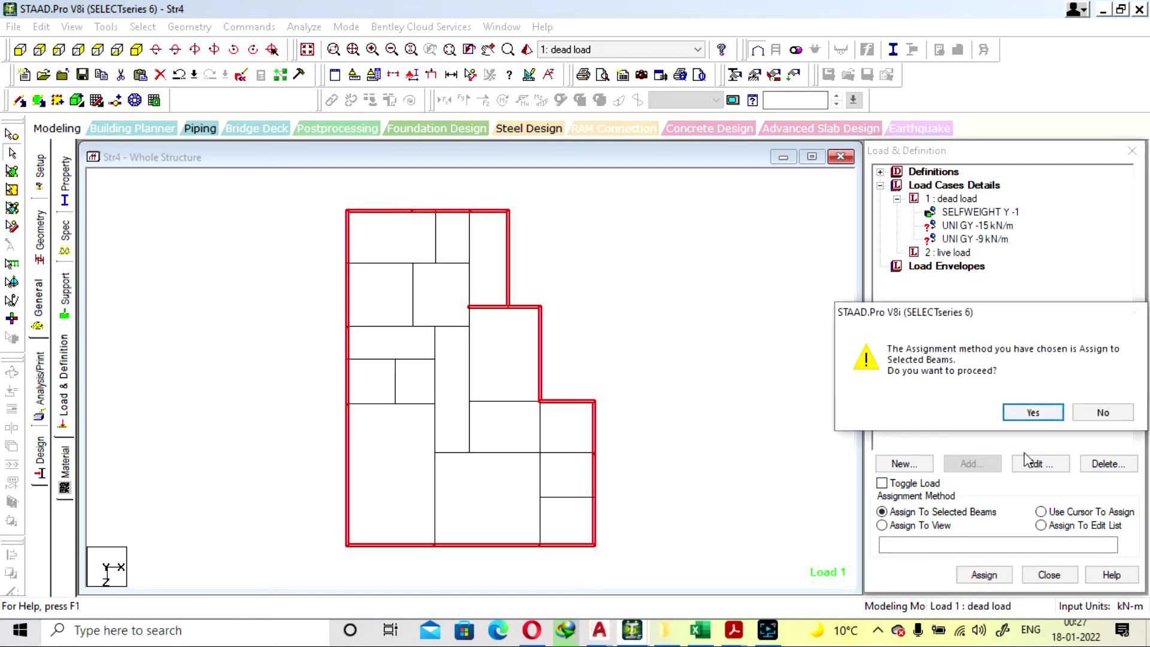
click(1027, 412)
click(713, 292)
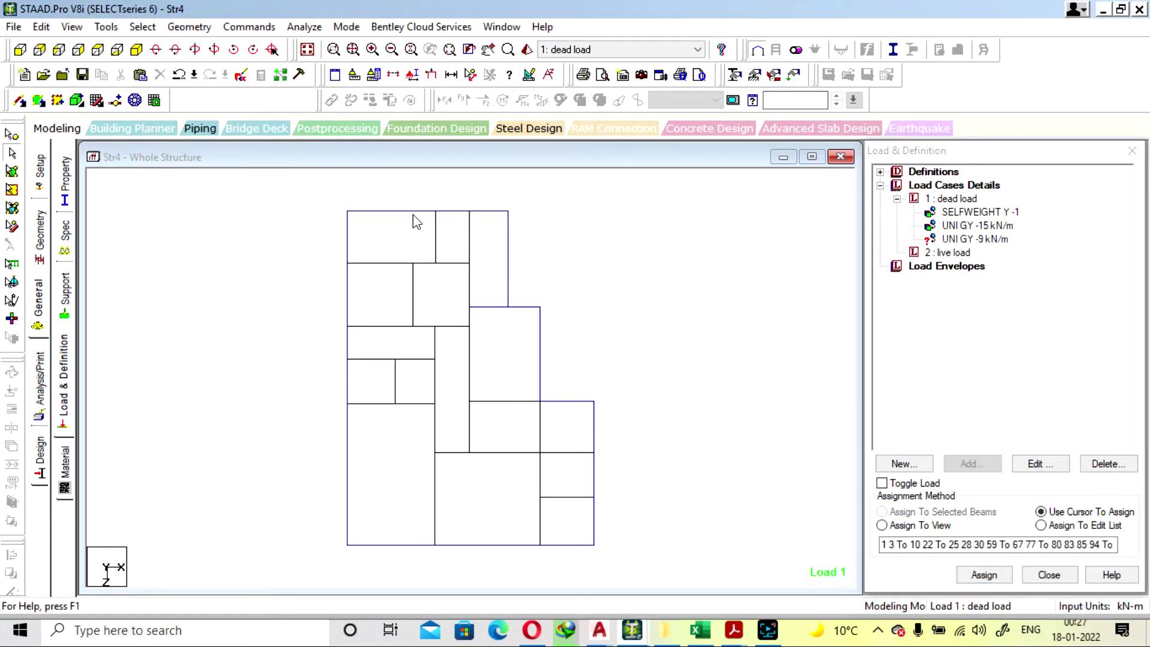
Assign the UNI GY -9 kN/m dead load to the interior beams, leaving out the short beam in the uppermost bay of the plan.
click(469, 240)
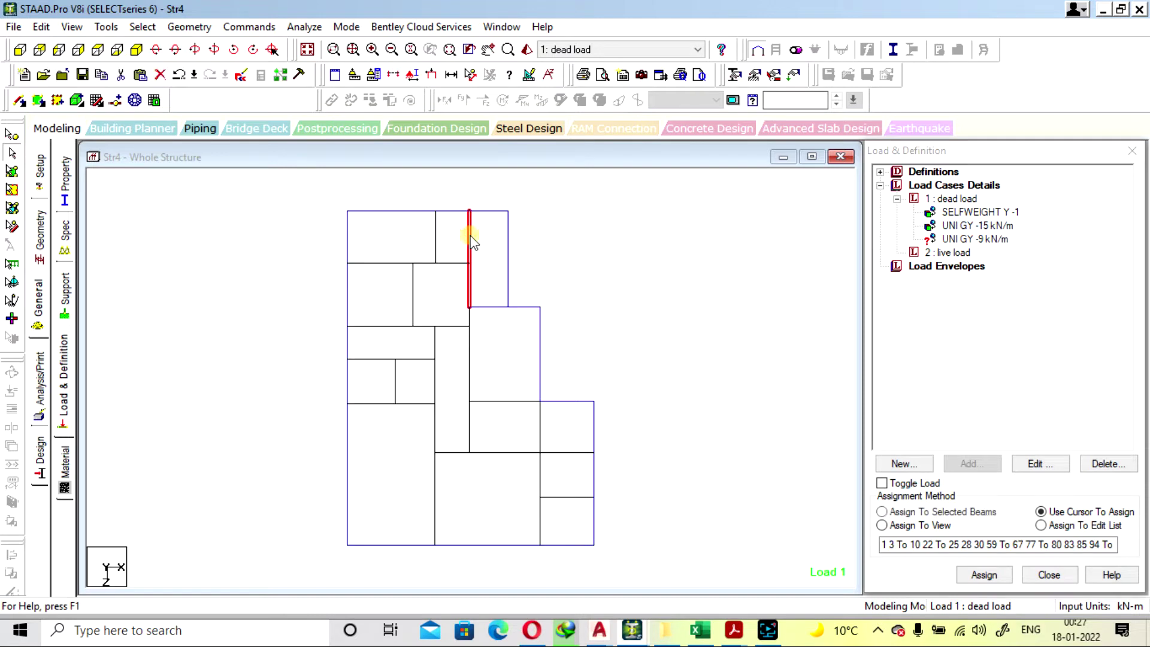
click(512, 376)
click(512, 453)
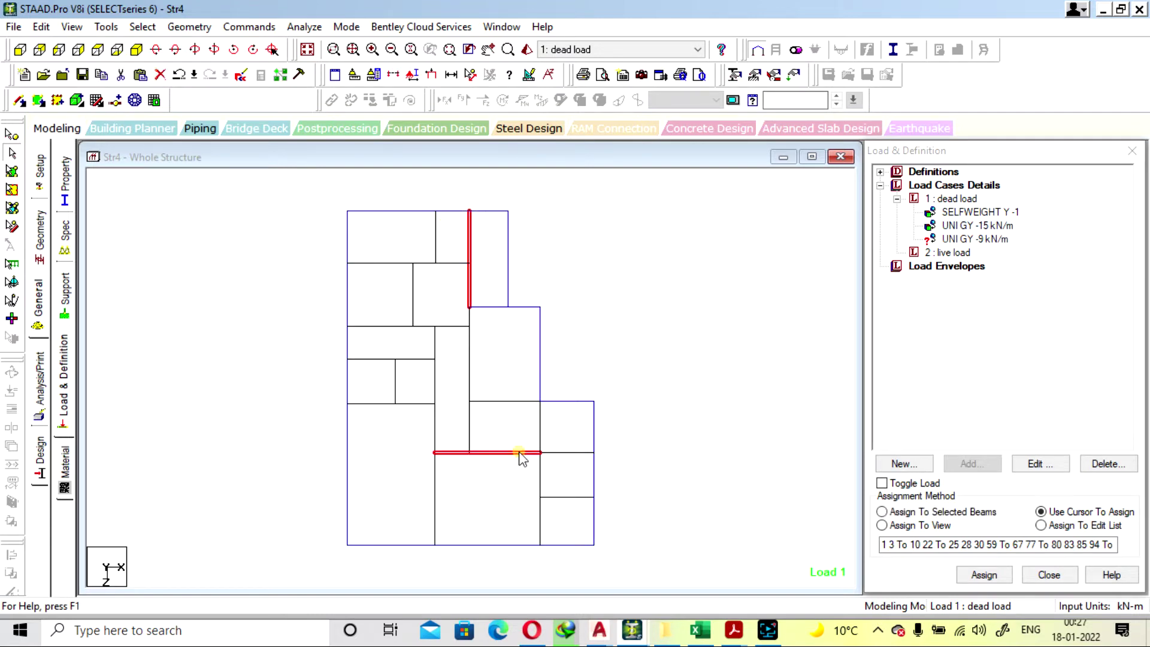
click(540, 476)
click(569, 497)
click(574, 453)
click(540, 427)
click(505, 400)
click(470, 424)
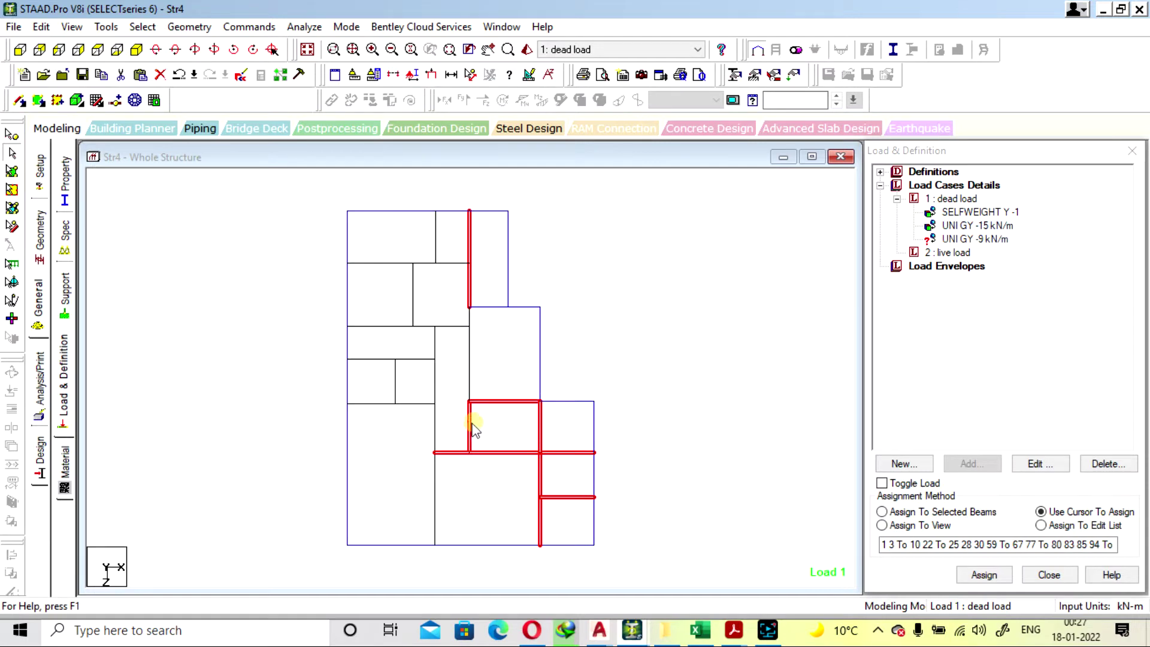
click(434, 430)
click(372, 403)
click(396, 384)
click(410, 359)
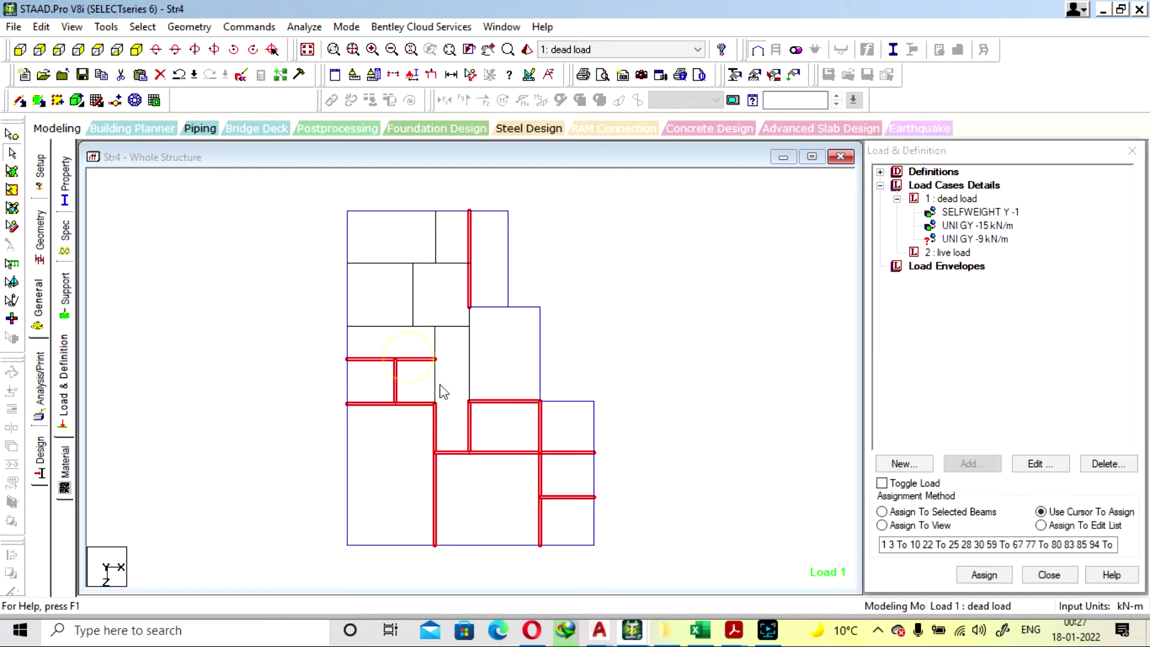
click(469, 359)
click(452, 326)
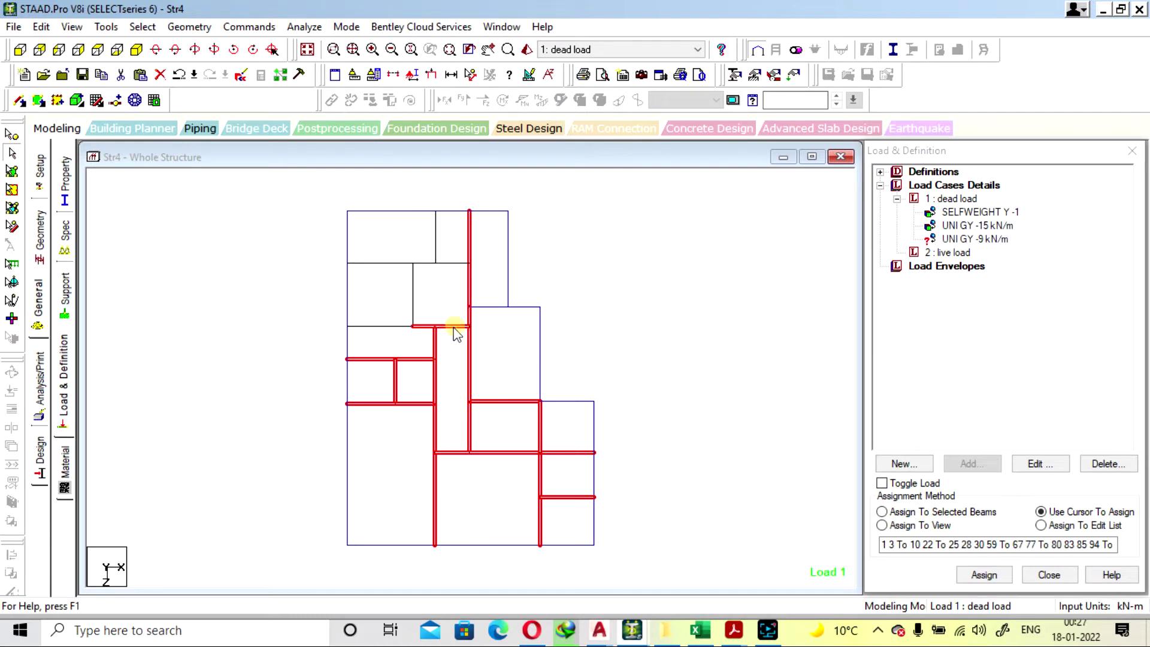
click(396, 325)
click(424, 263)
click(382, 263)
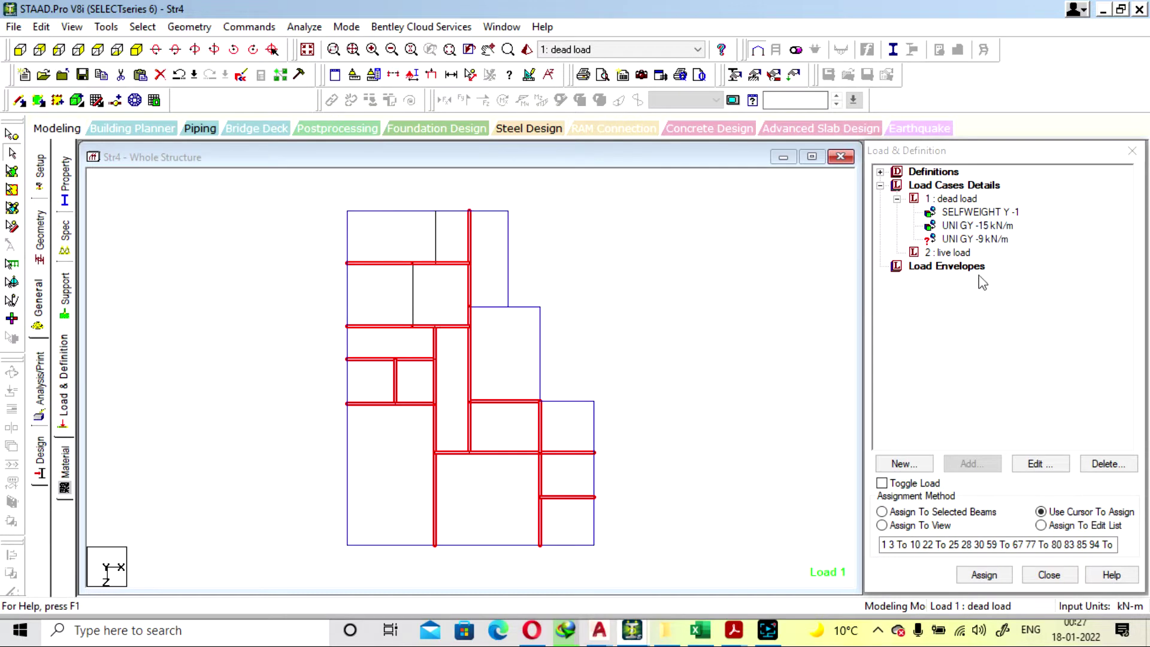
click(997, 239)
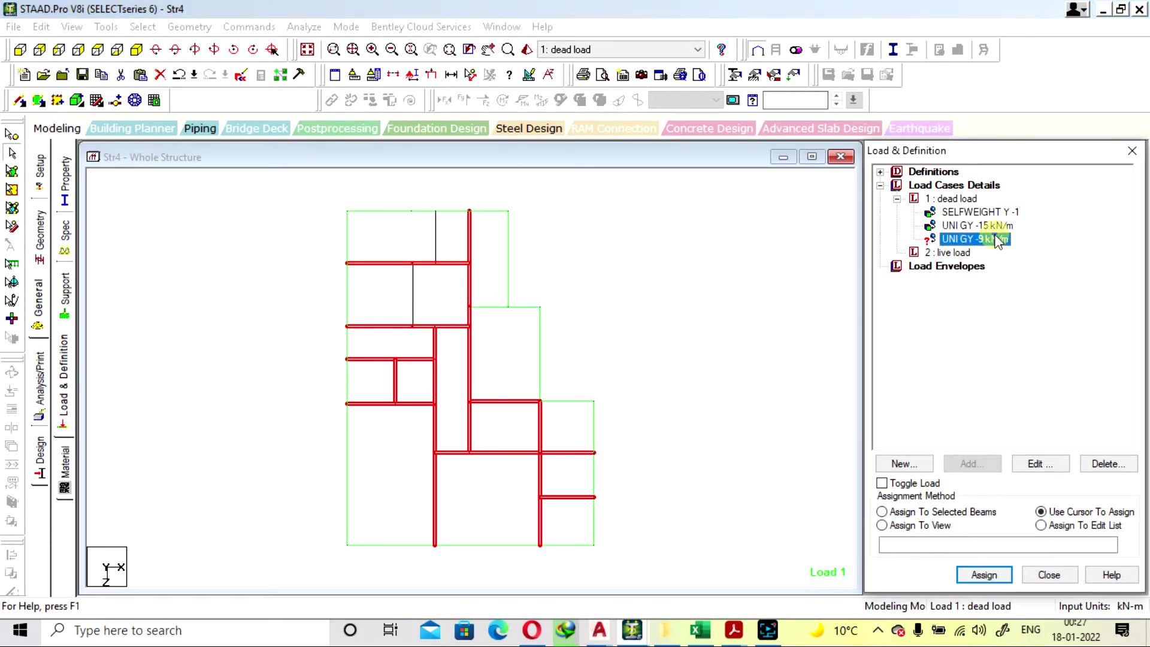
click(413, 292)
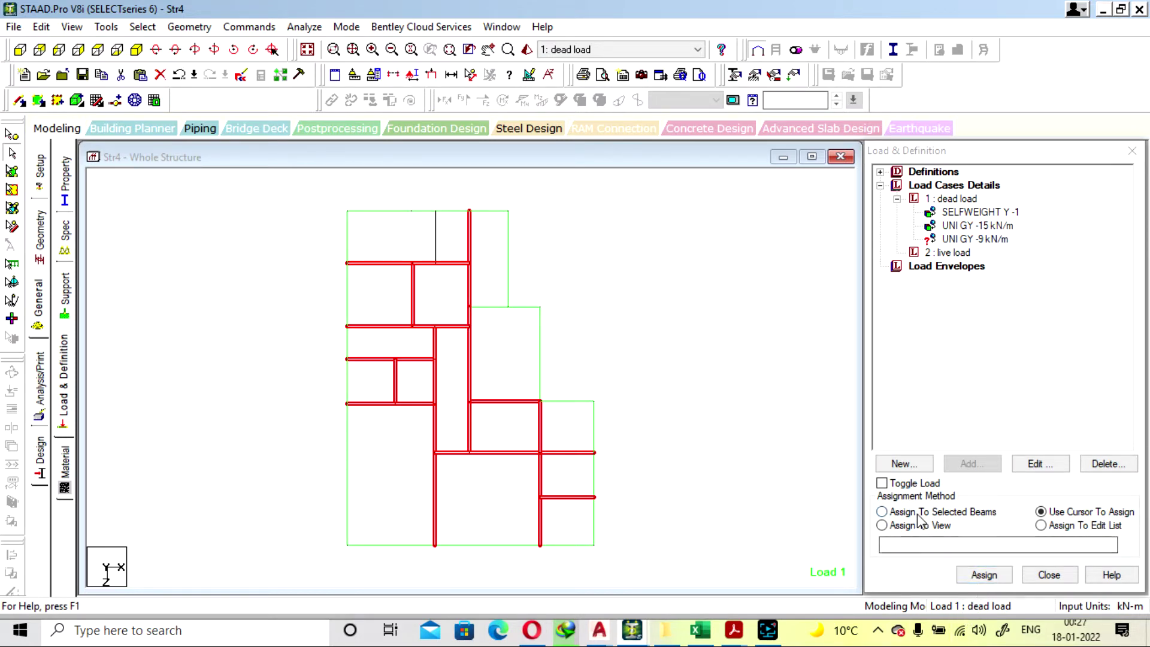
click(882, 512)
click(982, 575)
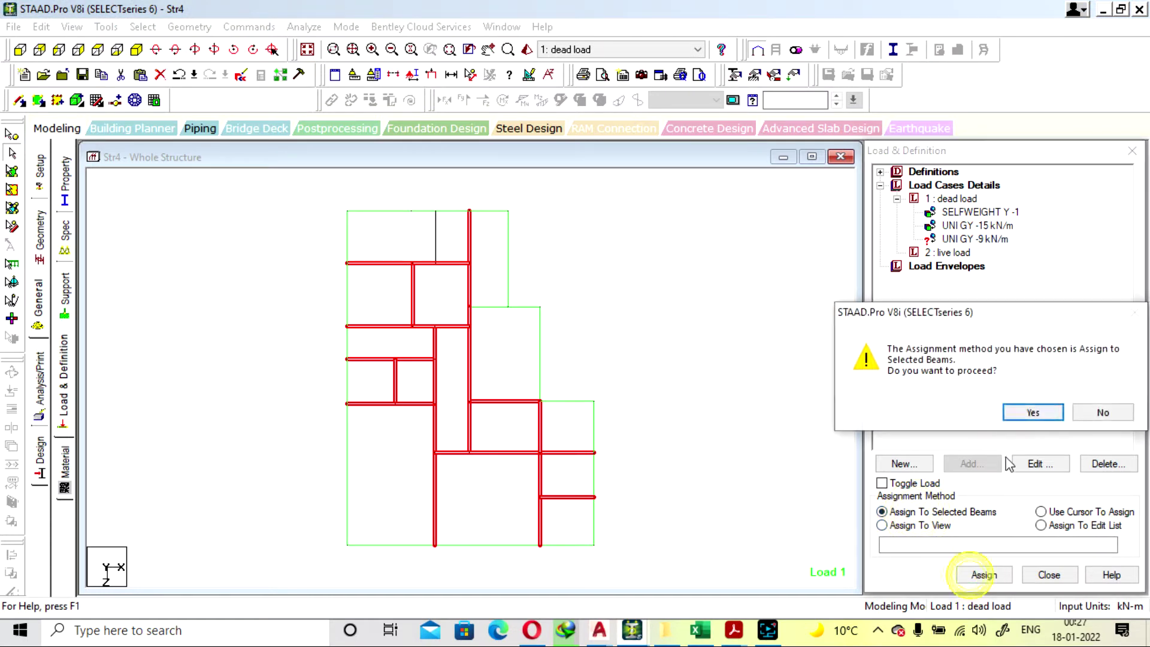
click(1032, 412)
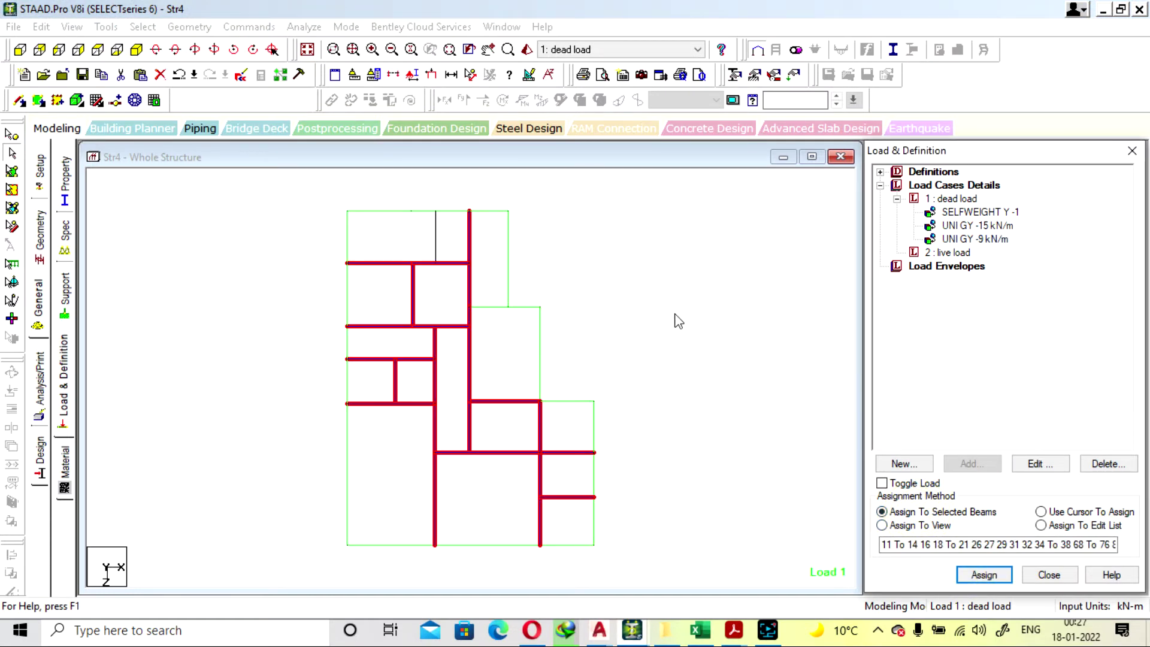
Display the whole structure again and show it in side elevation.
click(136, 50)
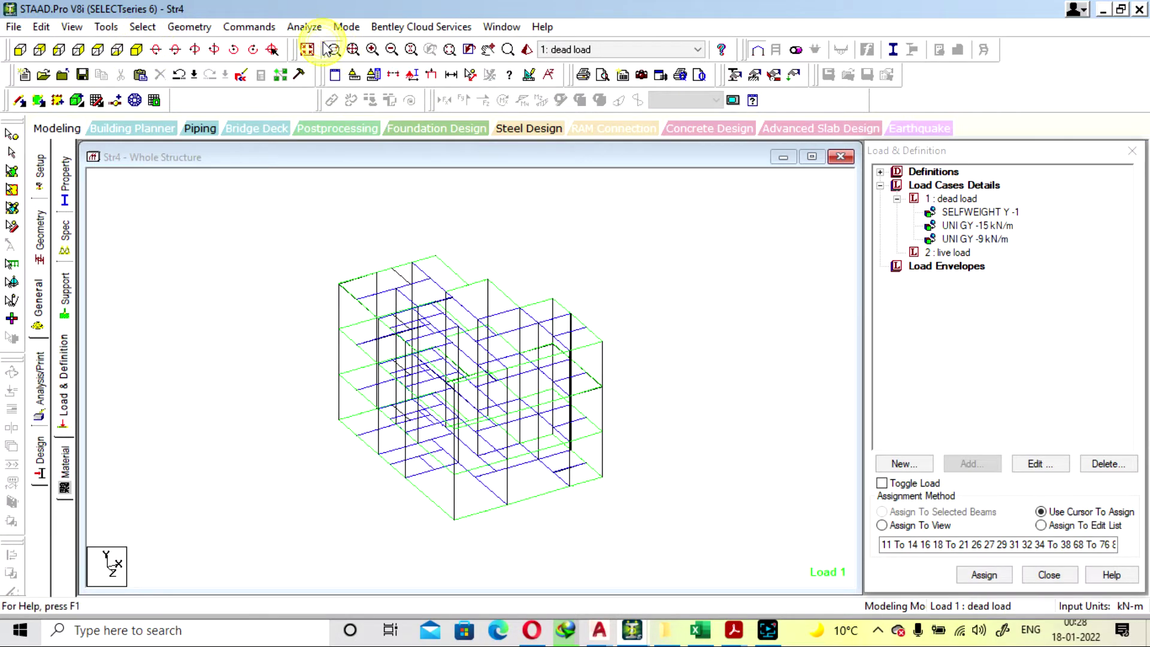
click(307, 50)
click(195, 50)
click(66, 49)
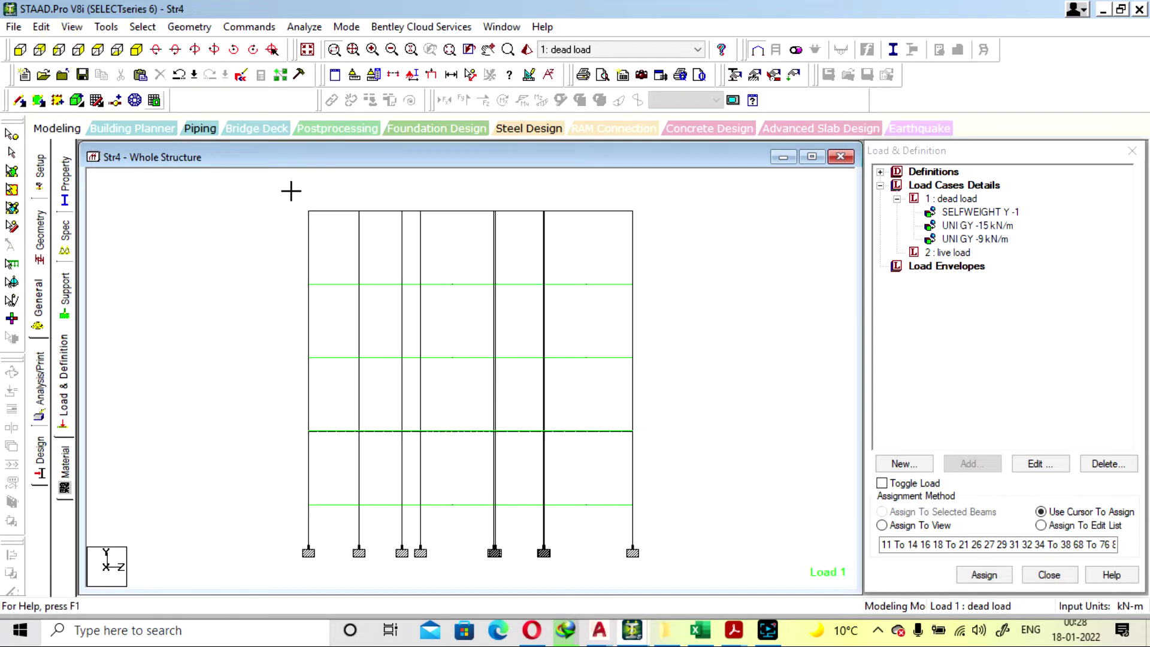
drag(280, 190, 681, 238)
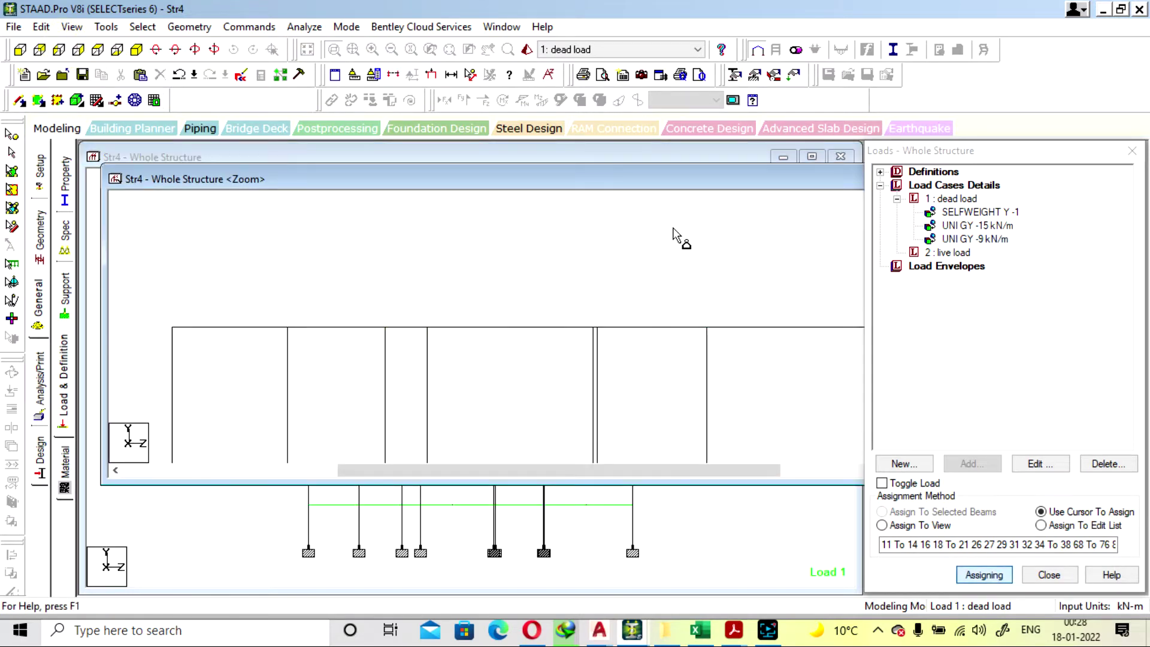
click(744, 180)
click(704, 193)
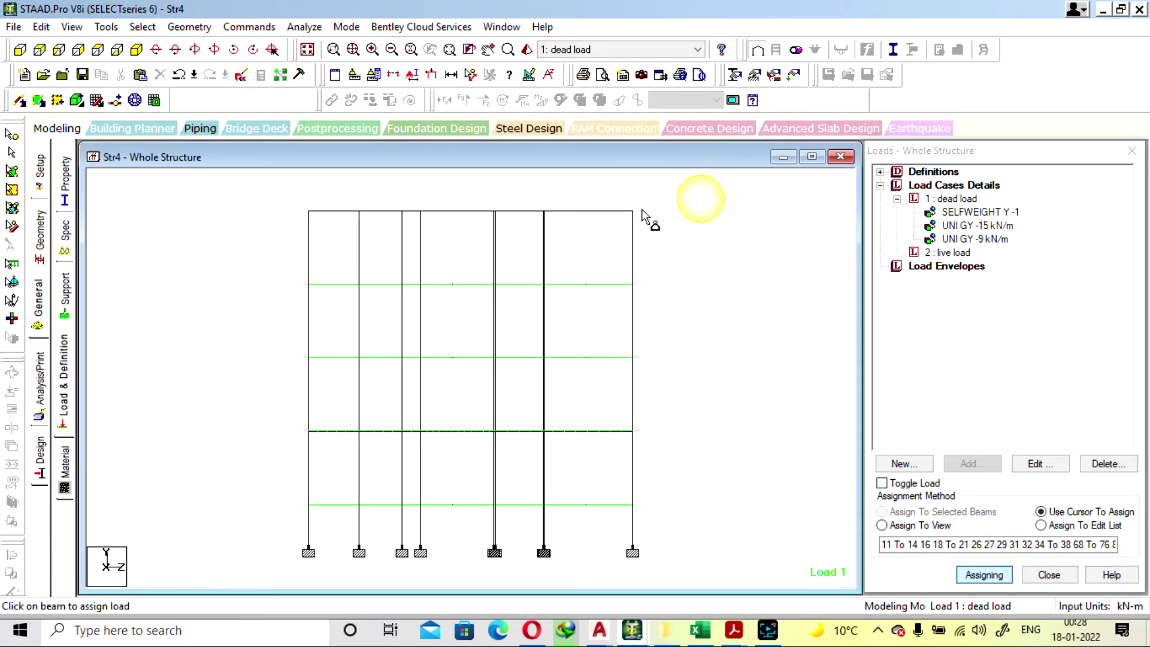
Isolate the roof beams and top-storey columns and show them in plan.
drag(289, 202, 681, 251)
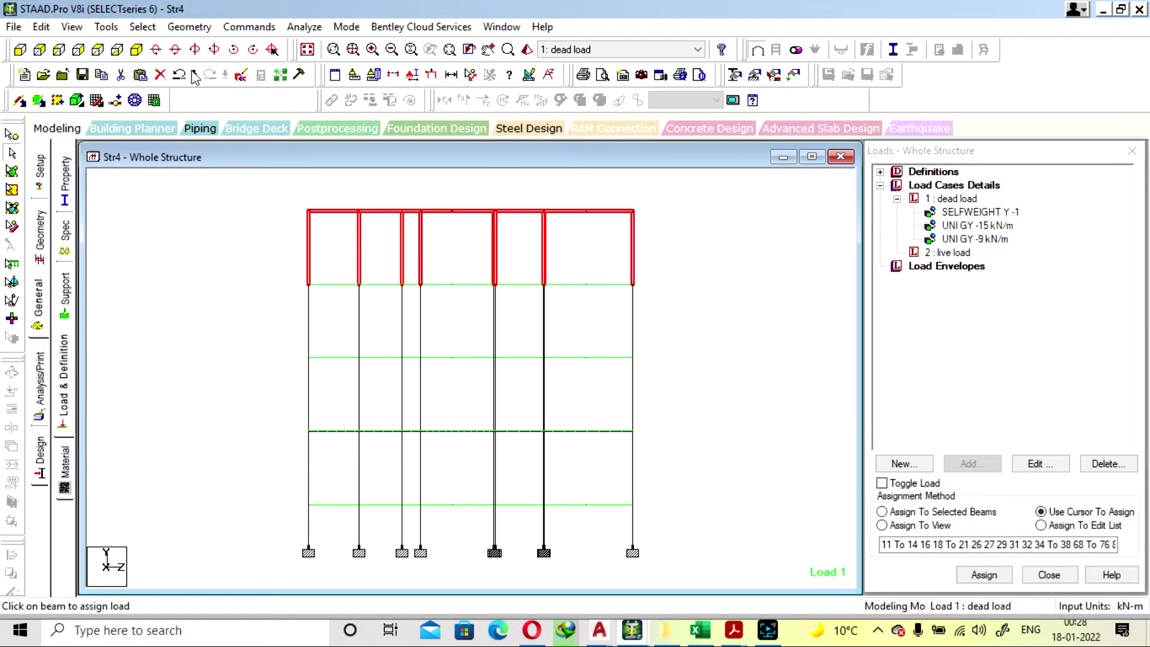
click(137, 49)
click(72, 26)
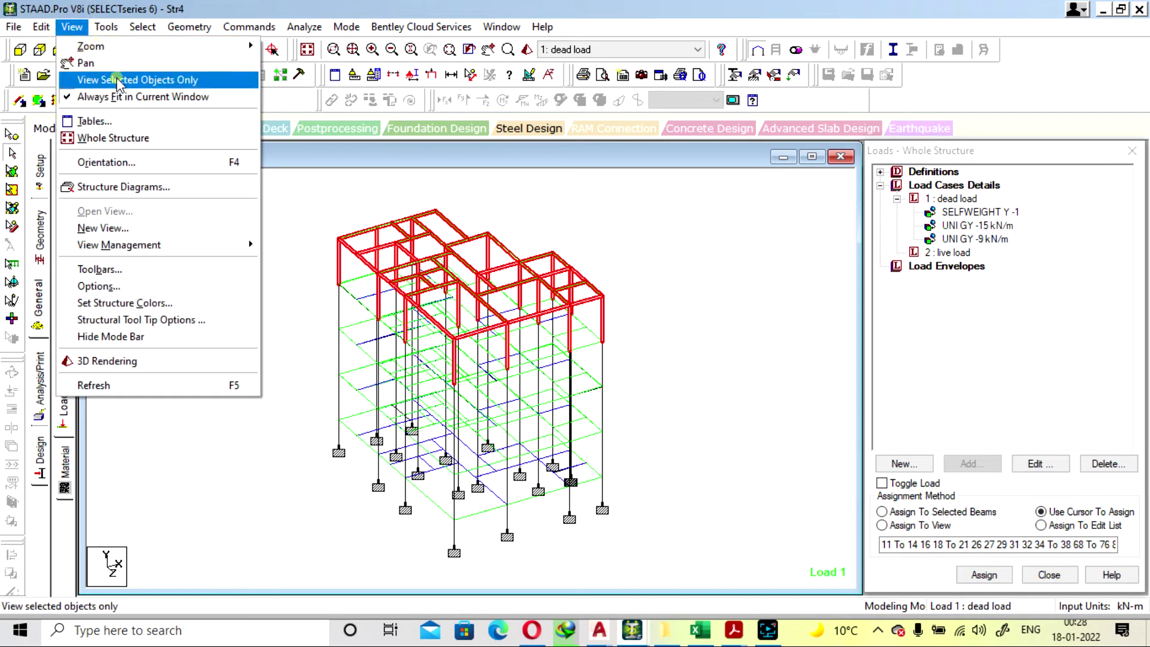
click(120, 77)
click(249, 174)
click(78, 49)
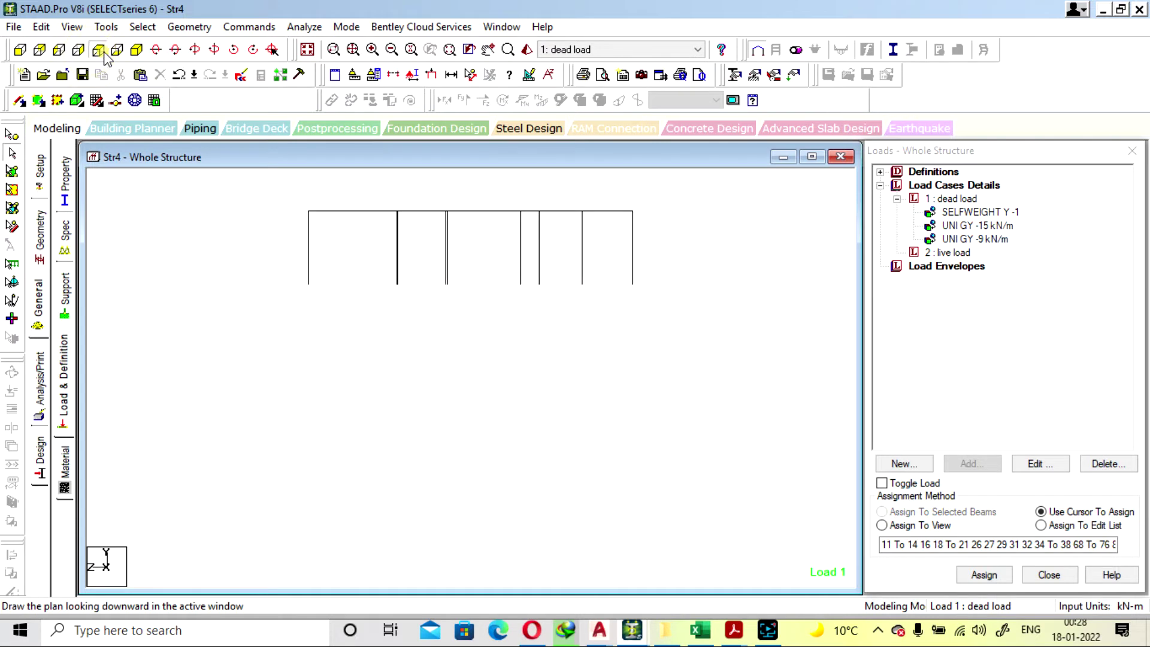
click(97, 49)
Delete the roof-level beam dividing the lower-right bay and the short cross beam in the middle-left bay of the plan.
click(562, 497)
key(Delete)
key(Return)
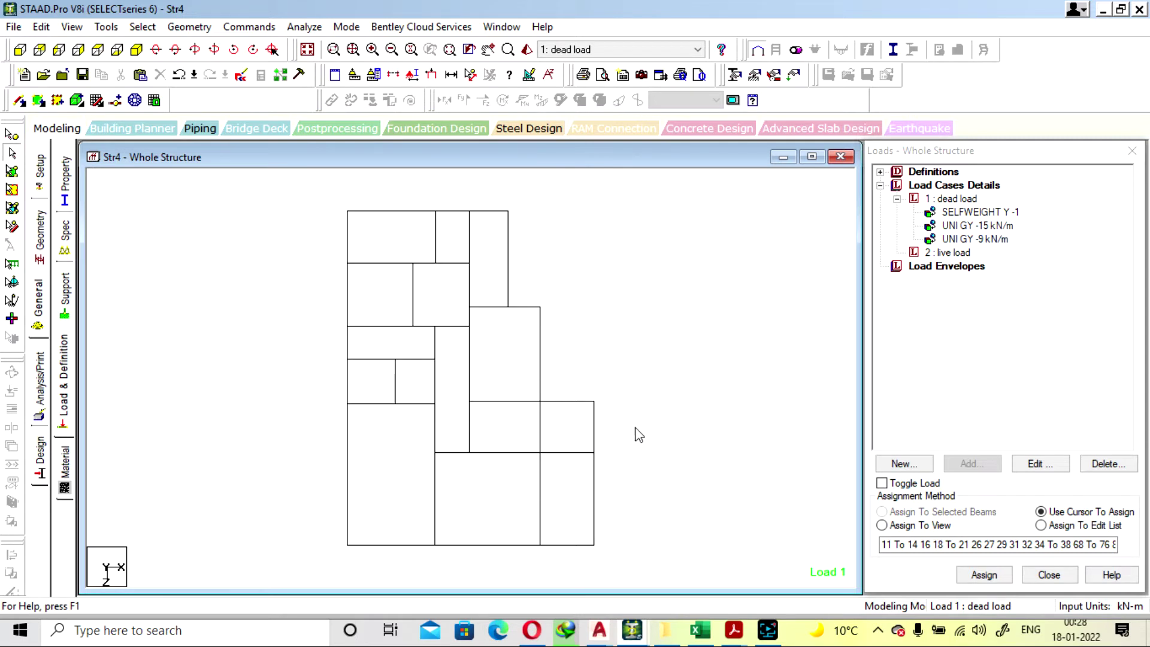
click(574, 474)
click(394, 381)
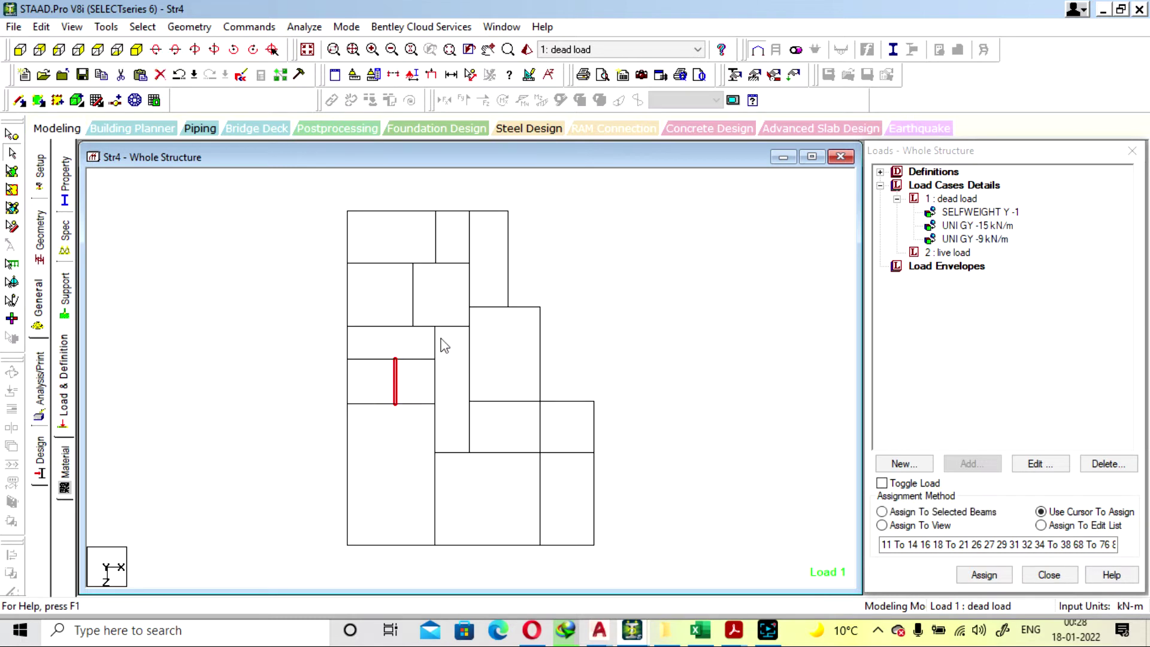
key(Delete)
click(656, 350)
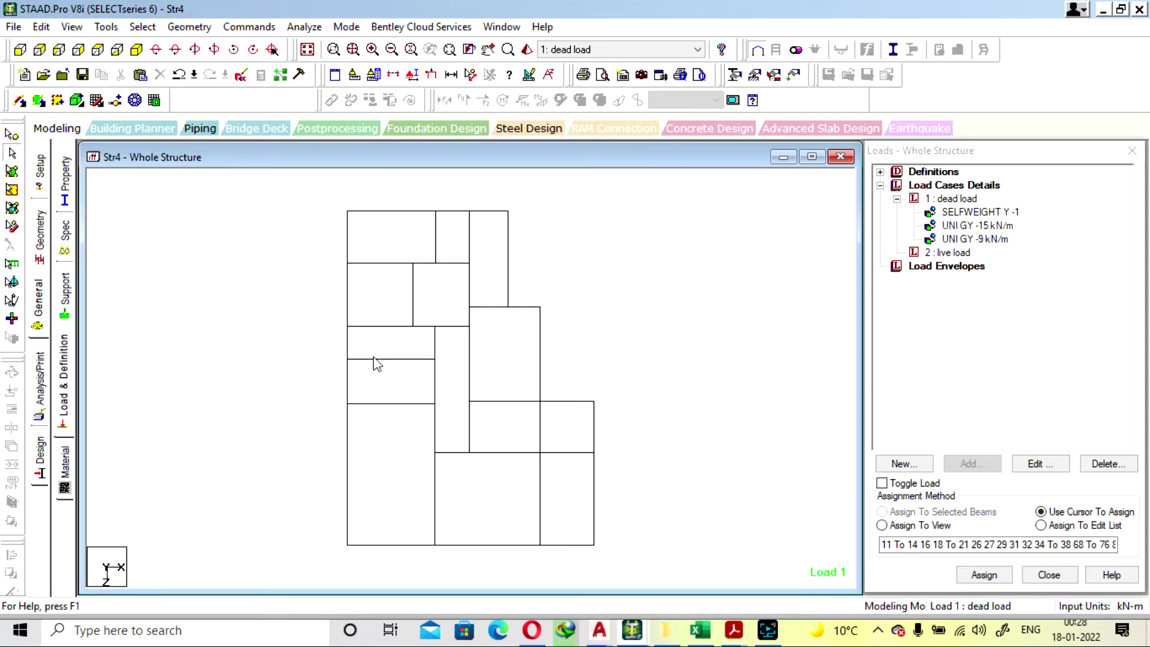
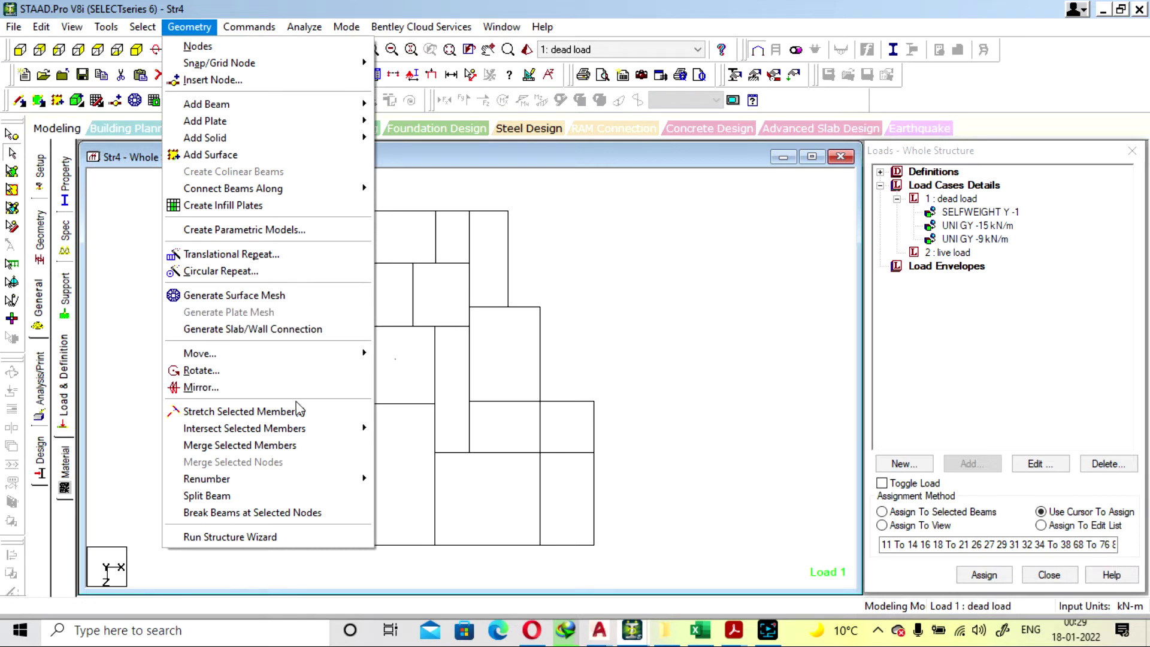
Merge the selected collinear beams 222 and 262 on the left outer edge of the roof plan, retaining beam number 222.
click(308, 444)
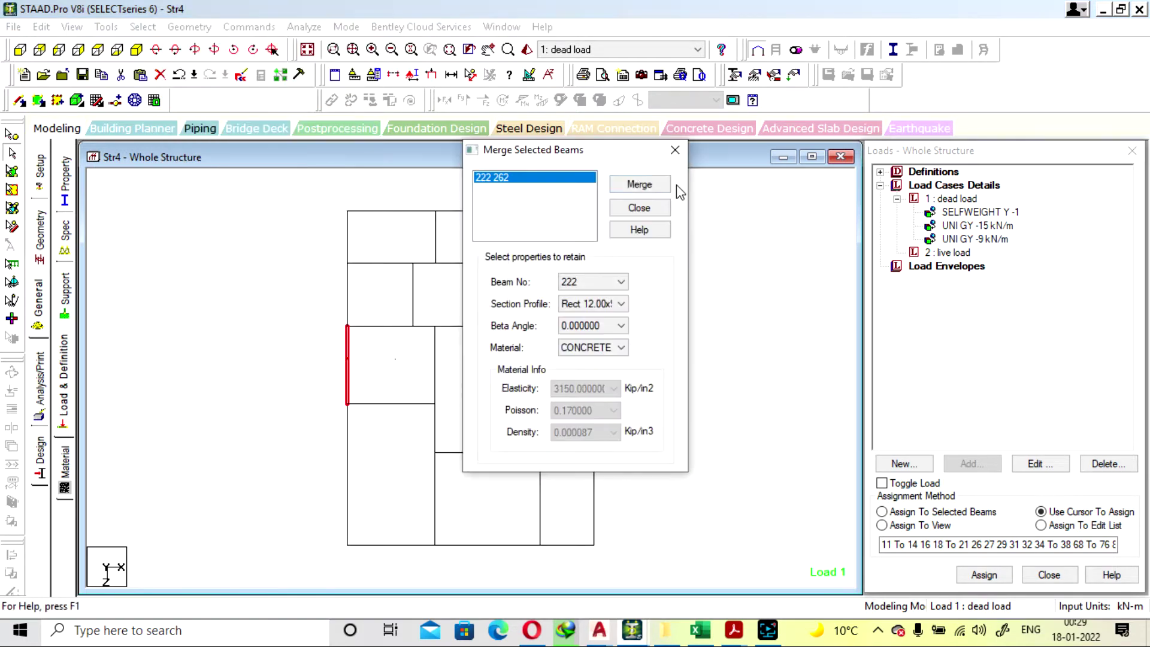
click(639, 185)
click(672, 150)
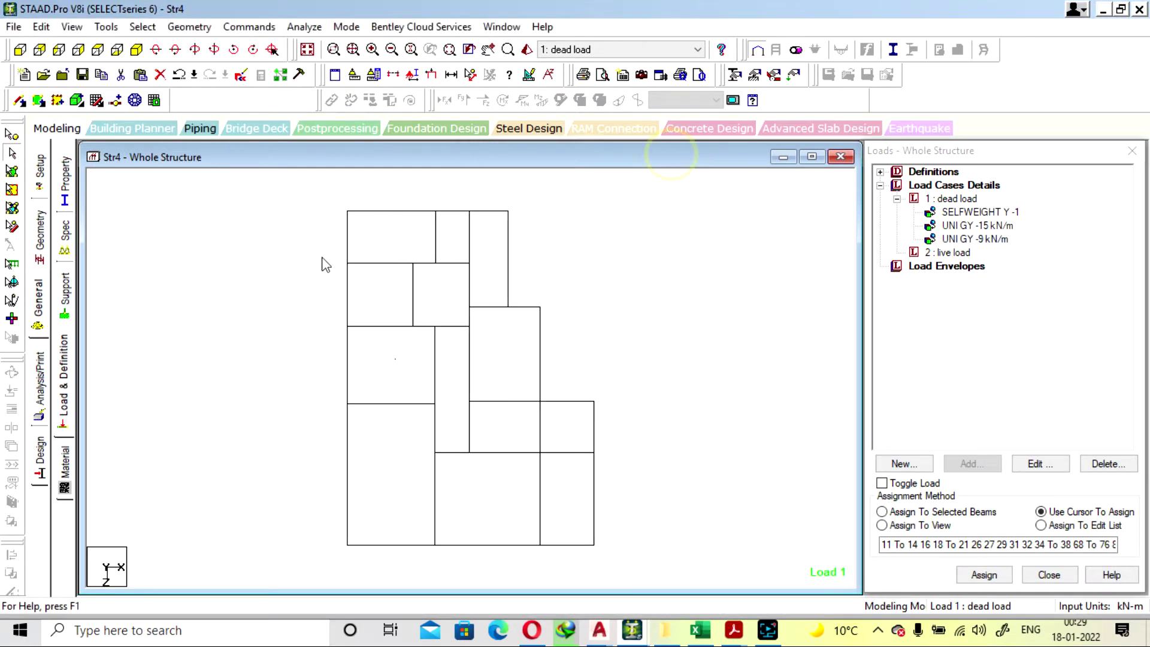
click(347, 236)
ctrl+click(346, 300)
ctrl+click(346, 375)
ctrl+click(346, 445)
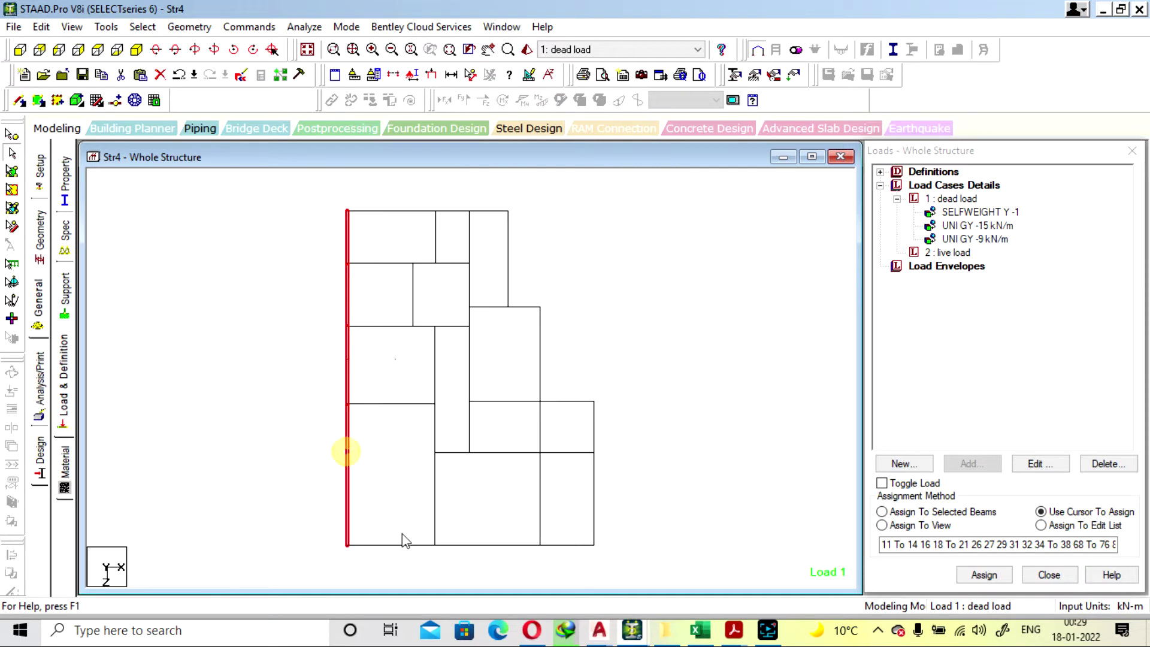
ctrl+click(409, 544)
ctrl+click(488, 545)
ctrl+click(569, 545)
ctrl+click(594, 518)
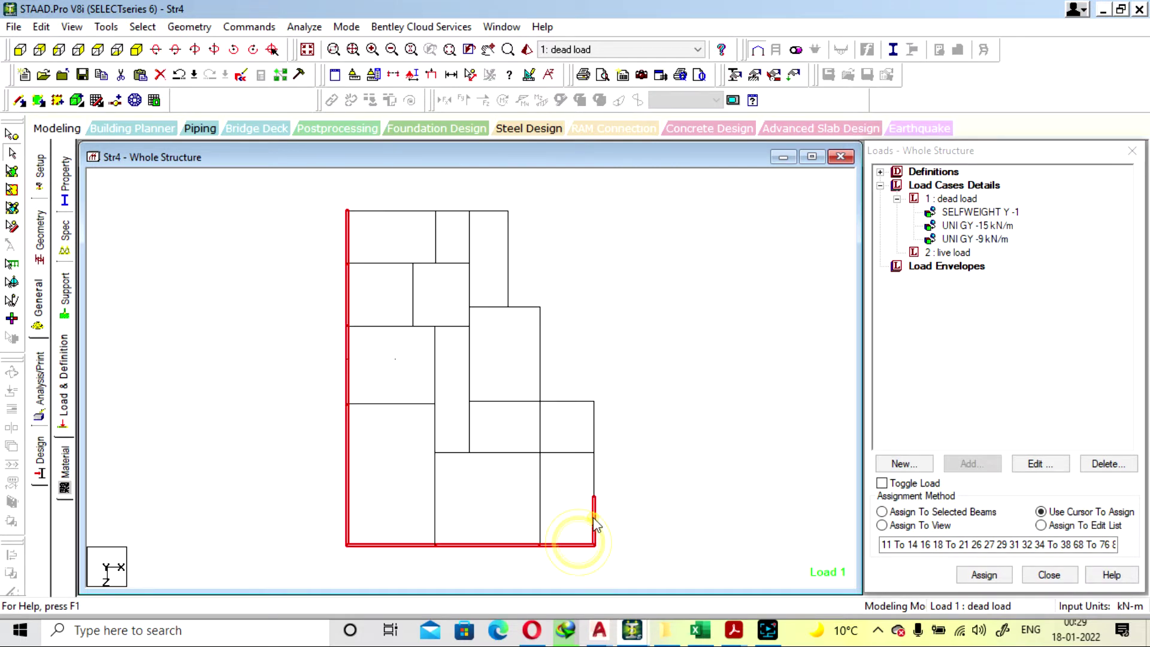
click(595, 472)
click(635, 442)
Merge the two collinear beams on the lower right outer edge of the roof plan, accepting the auto-save.
click(594, 470)
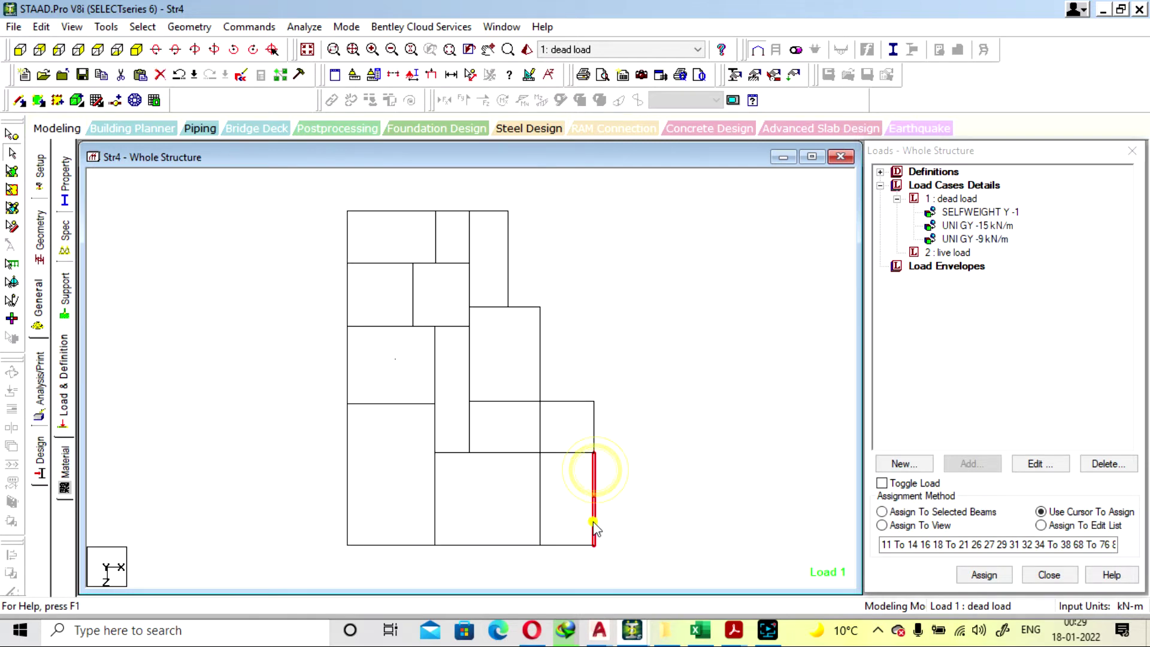
click(249, 27)
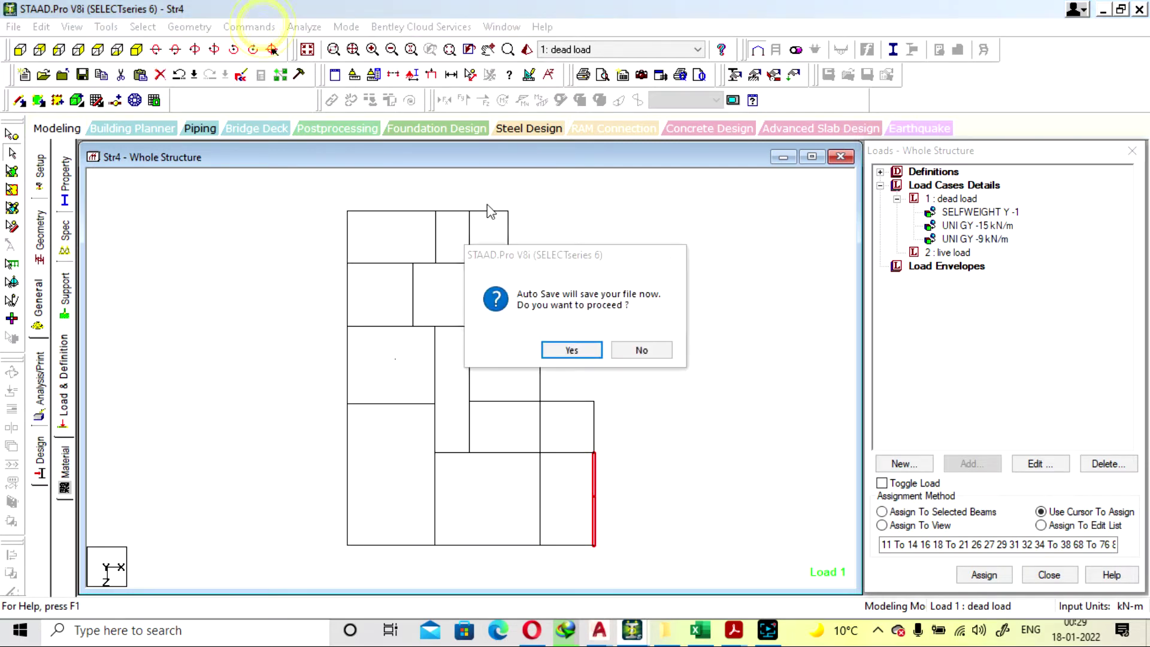
click(581, 351)
click(472, 336)
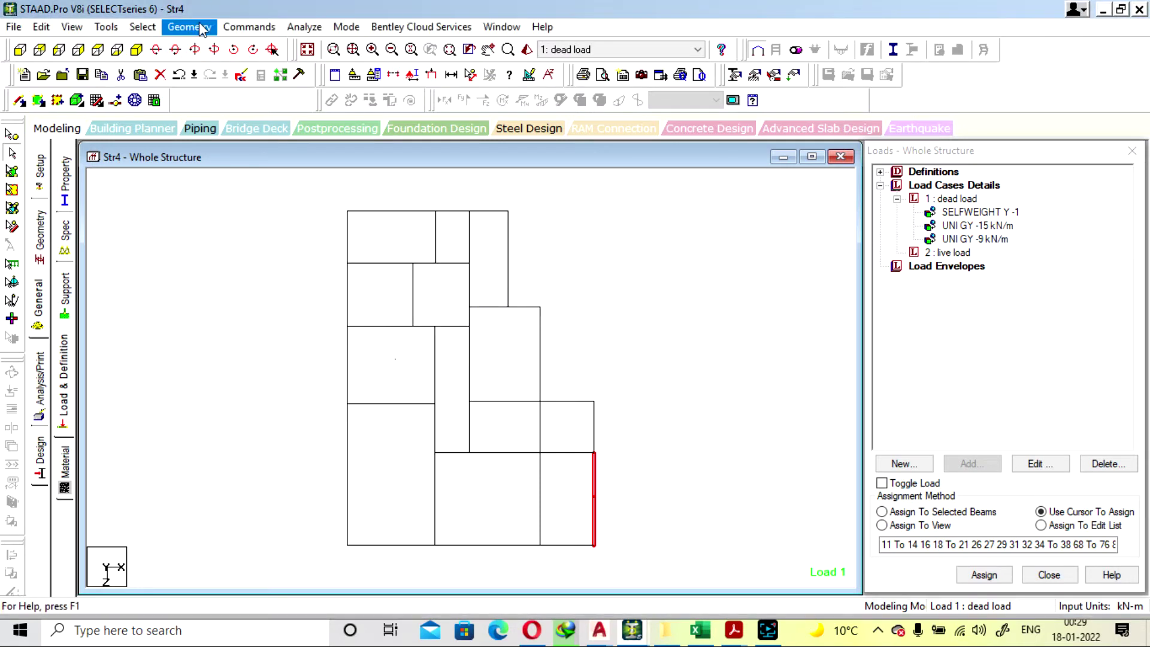
click(202, 27)
click(327, 444)
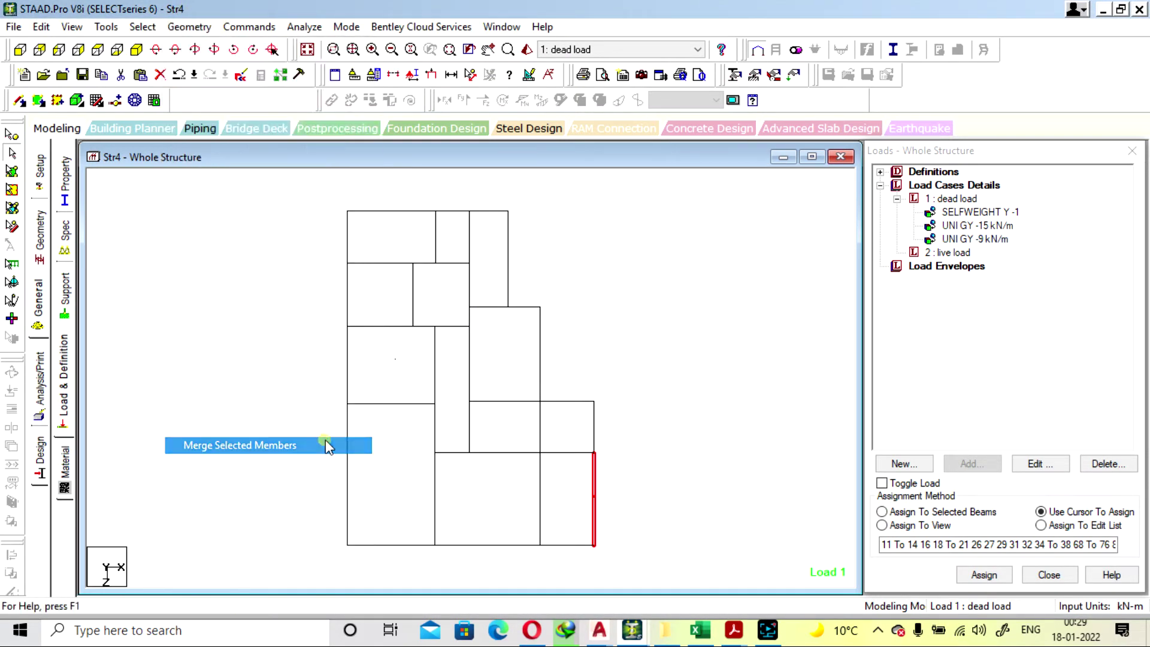
click(638, 182)
click(675, 149)
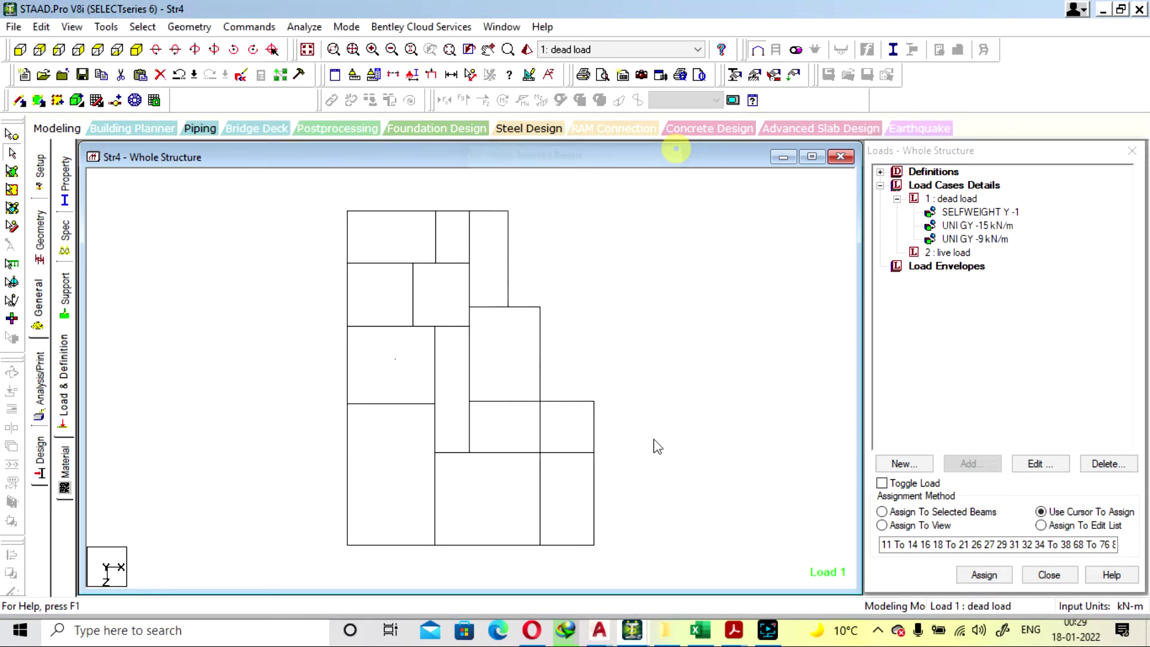
Select all the outer perimeter beams of the roof plan.
click(548, 401)
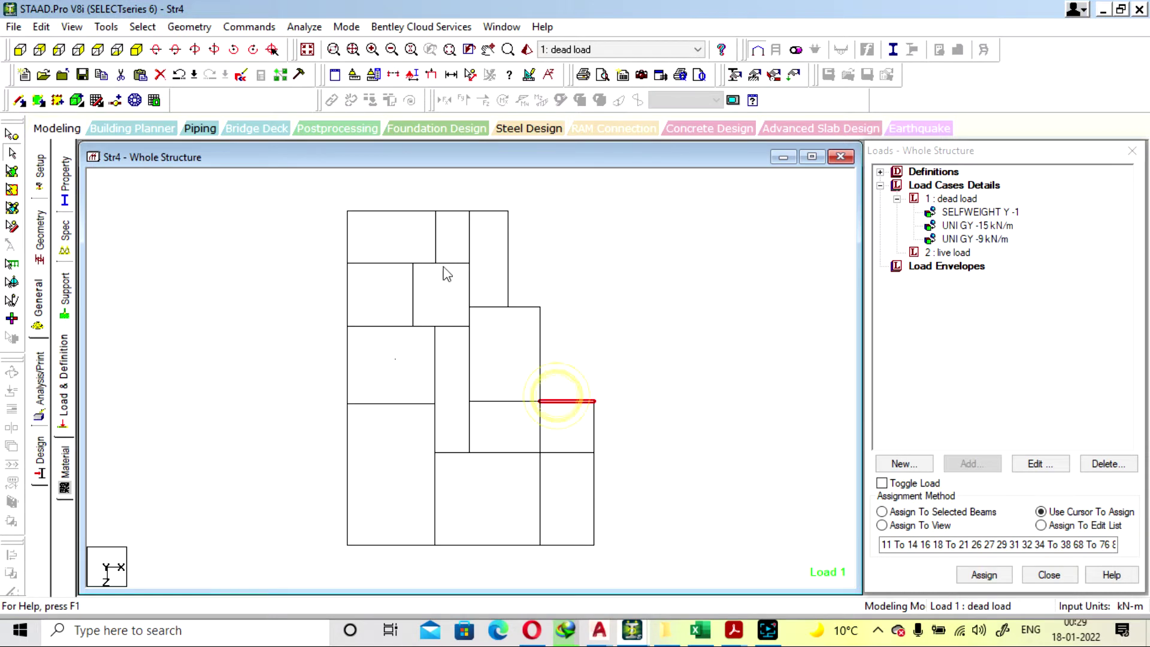
click(347, 228)
click(346, 299)
click(347, 360)
click(347, 506)
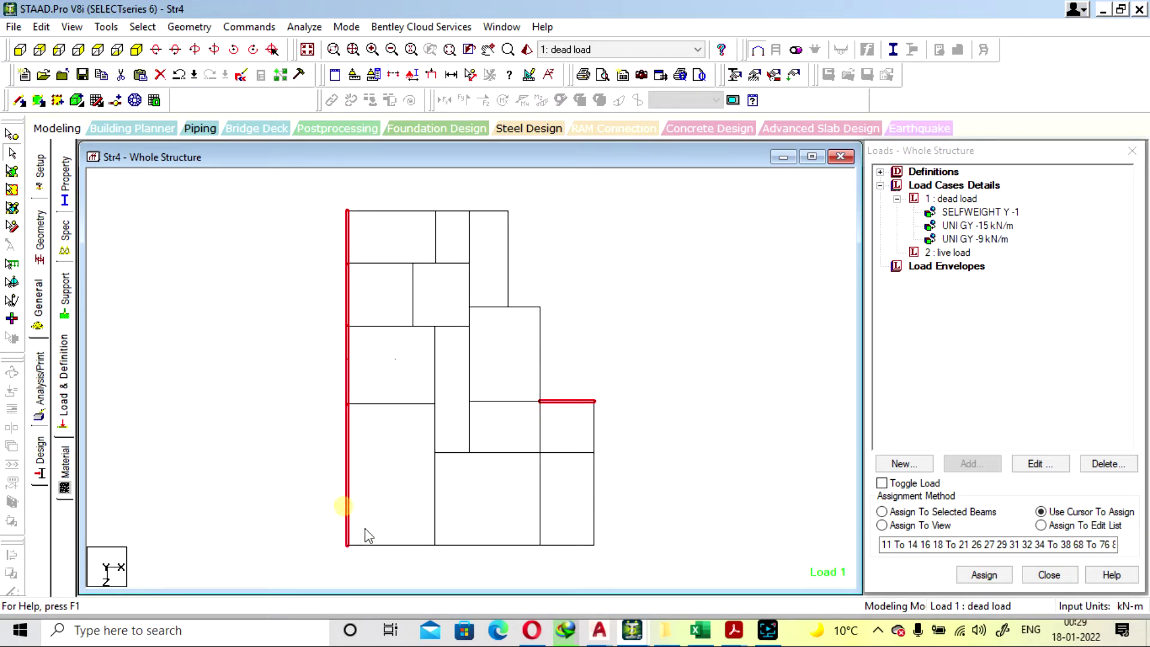
click(398, 545)
click(473, 545)
click(568, 545)
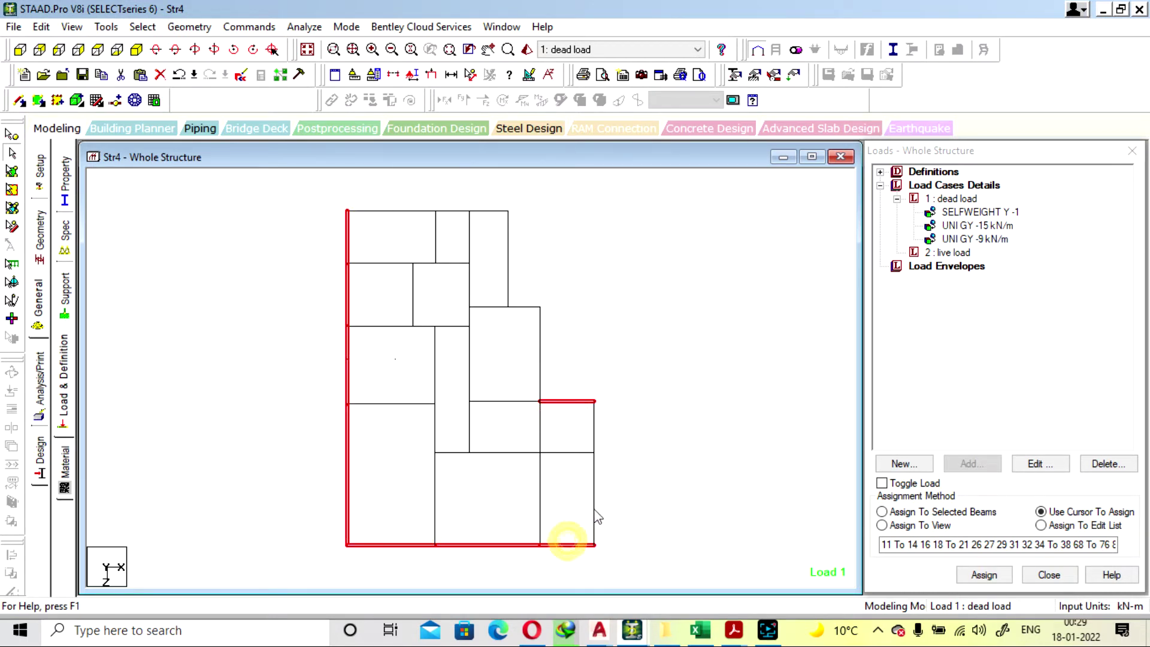
click(595, 506)
click(595, 426)
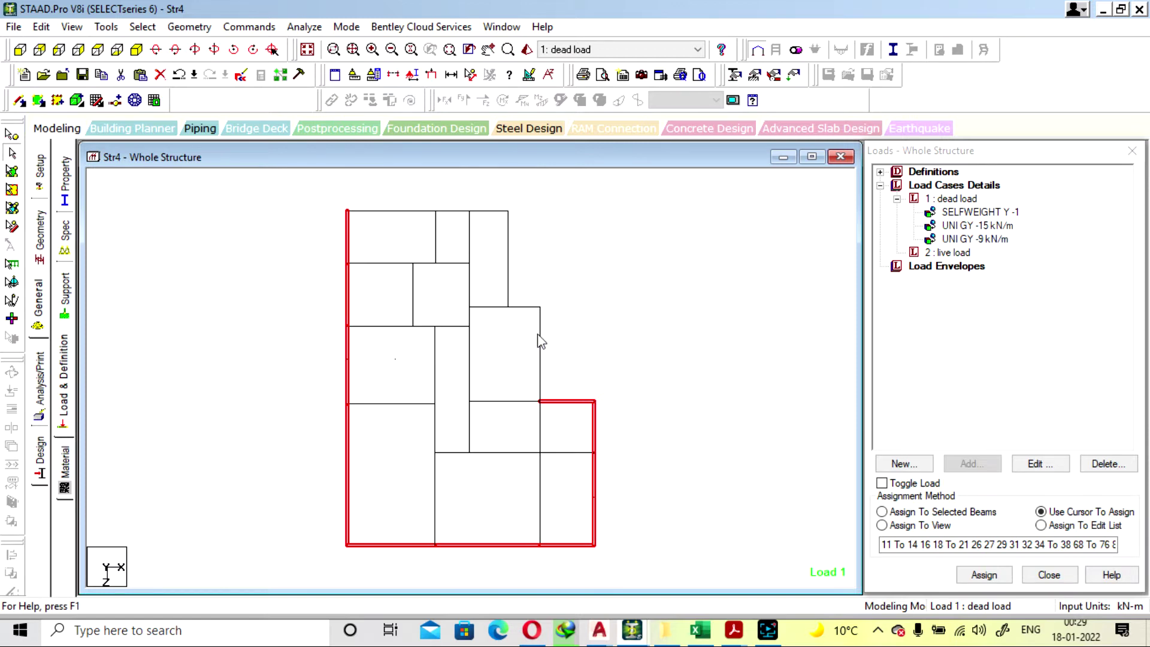
click(539, 339)
click(525, 307)
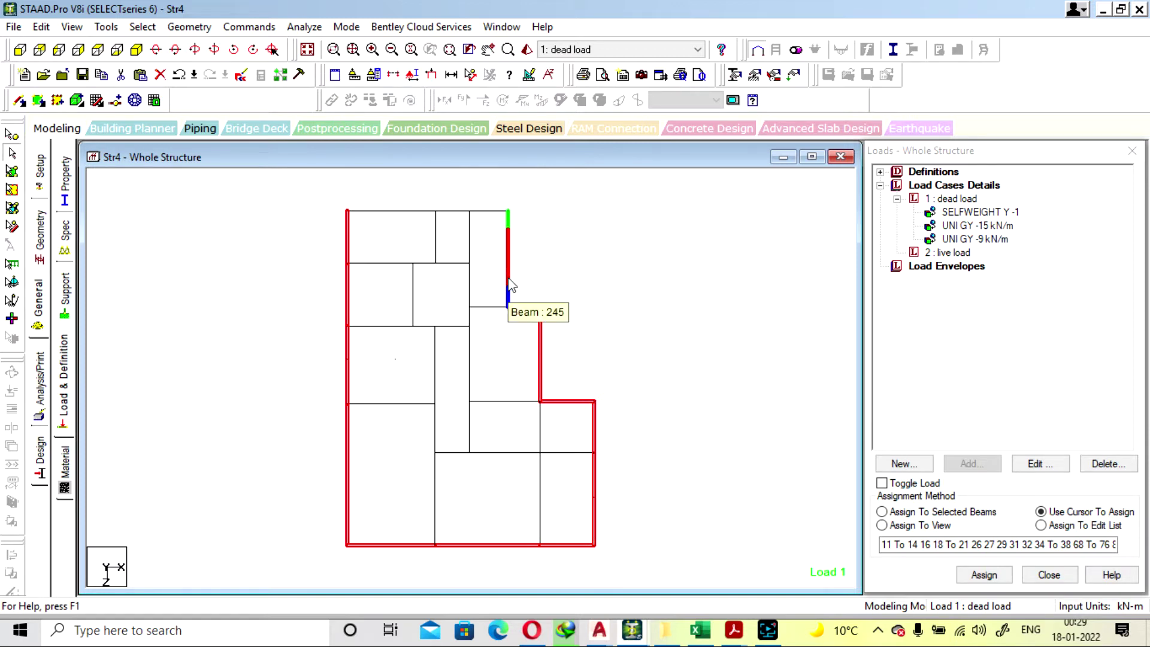
click(509, 276)
click(488, 211)
click(454, 211)
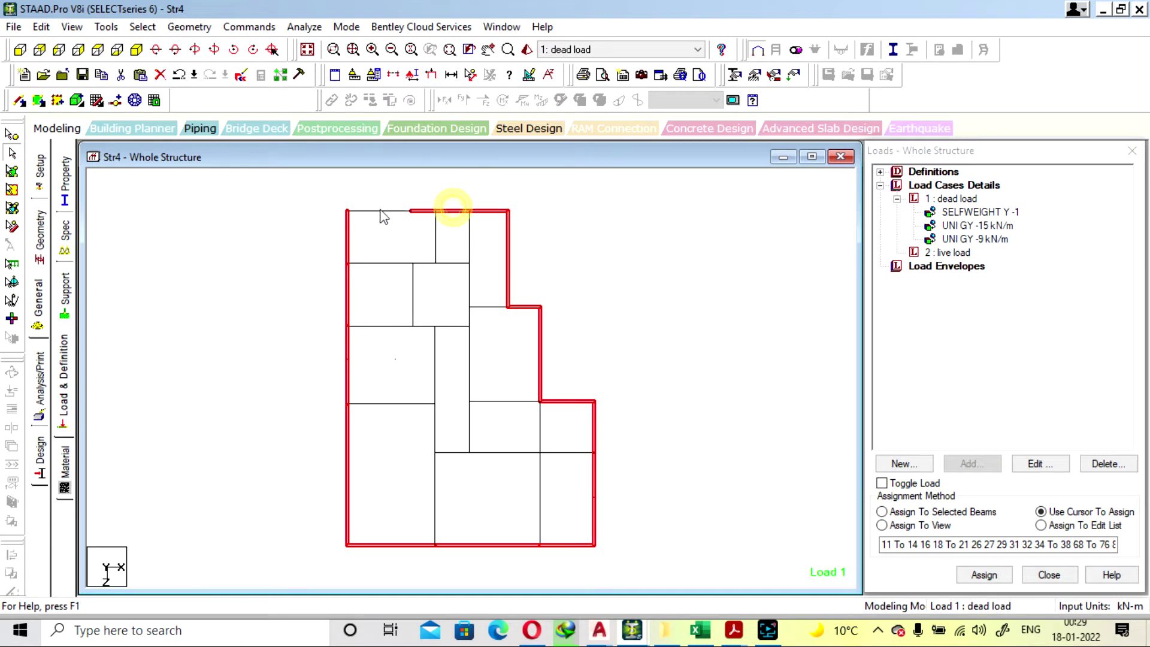
click(381, 211)
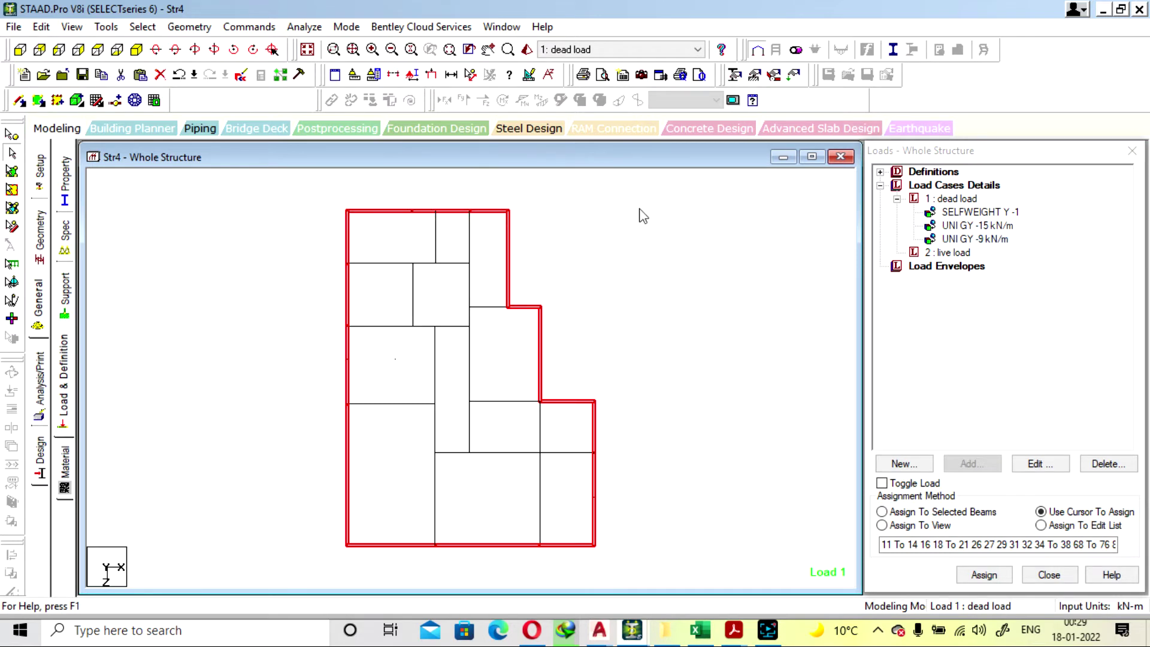
Remove the upper-left rooms' outer beams from the selection and assign the UNI GY -9 kN/m load to the remaining perimeter beams.
click(454, 211)
click(390, 211)
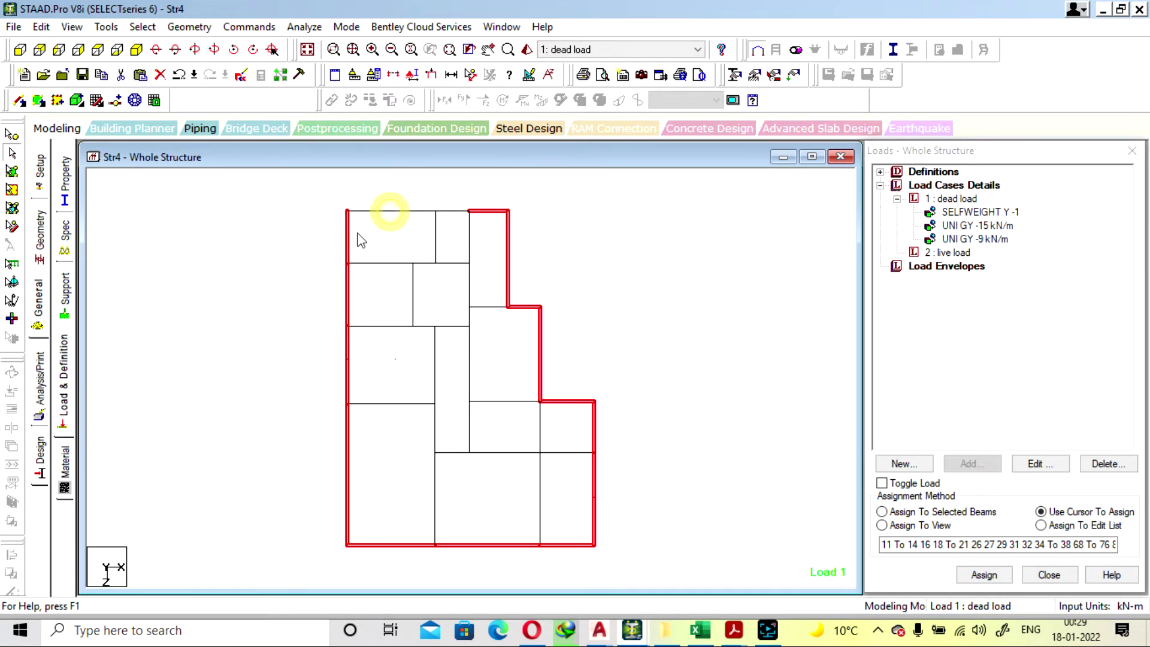
click(347, 239)
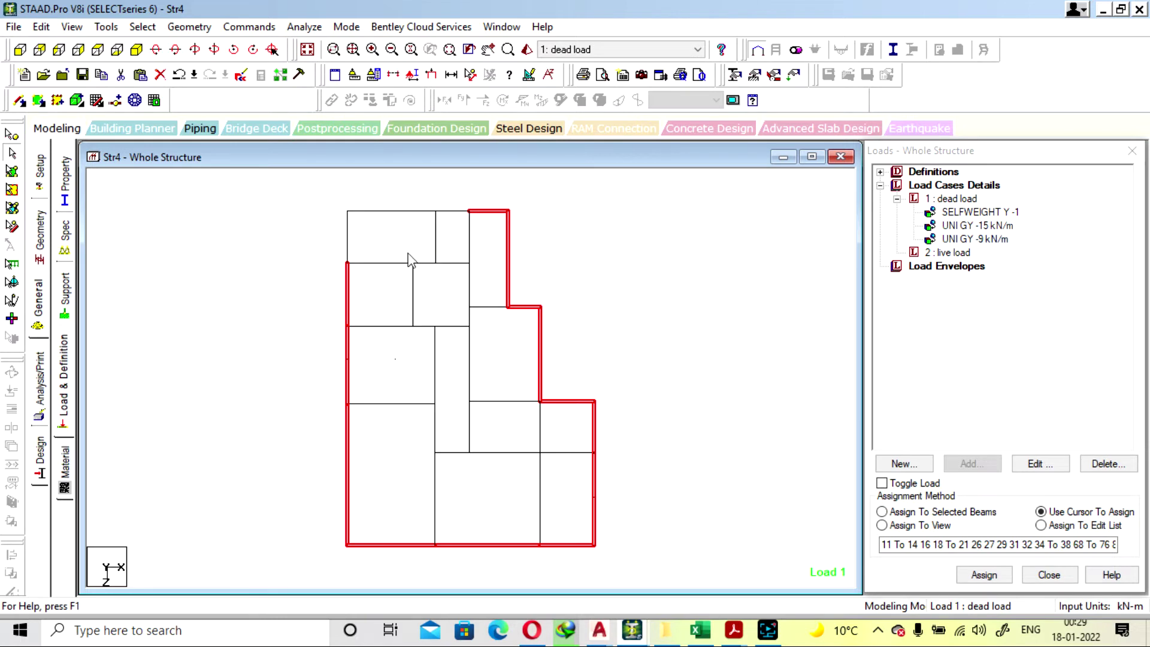
click(455, 263)
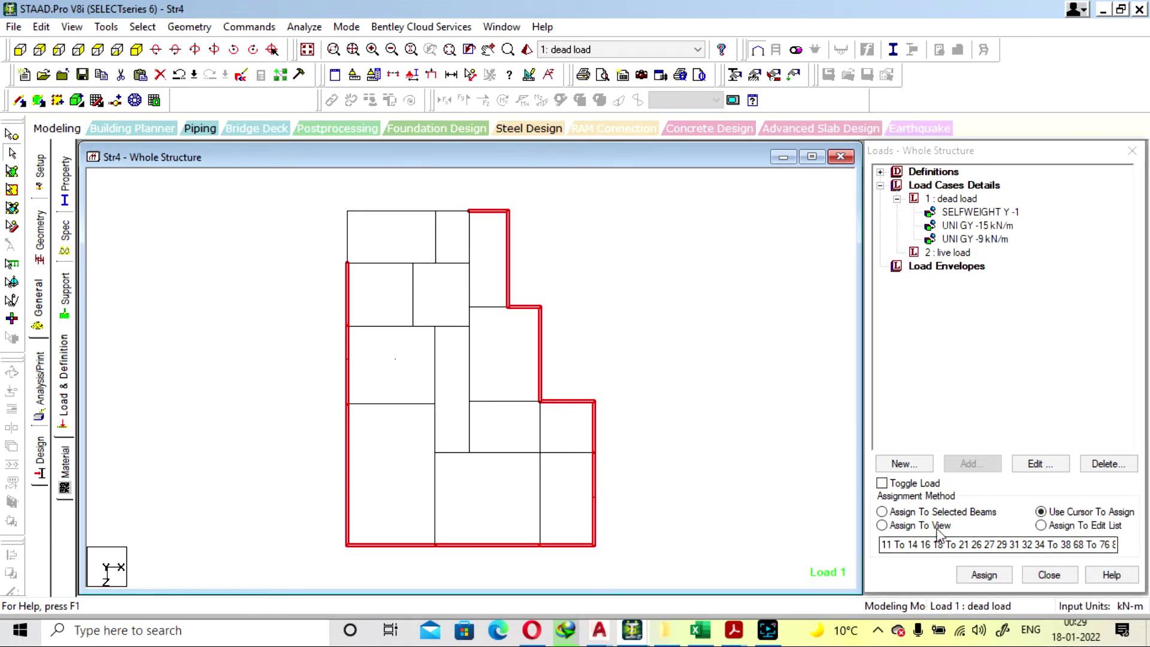
click(916, 512)
click(988, 576)
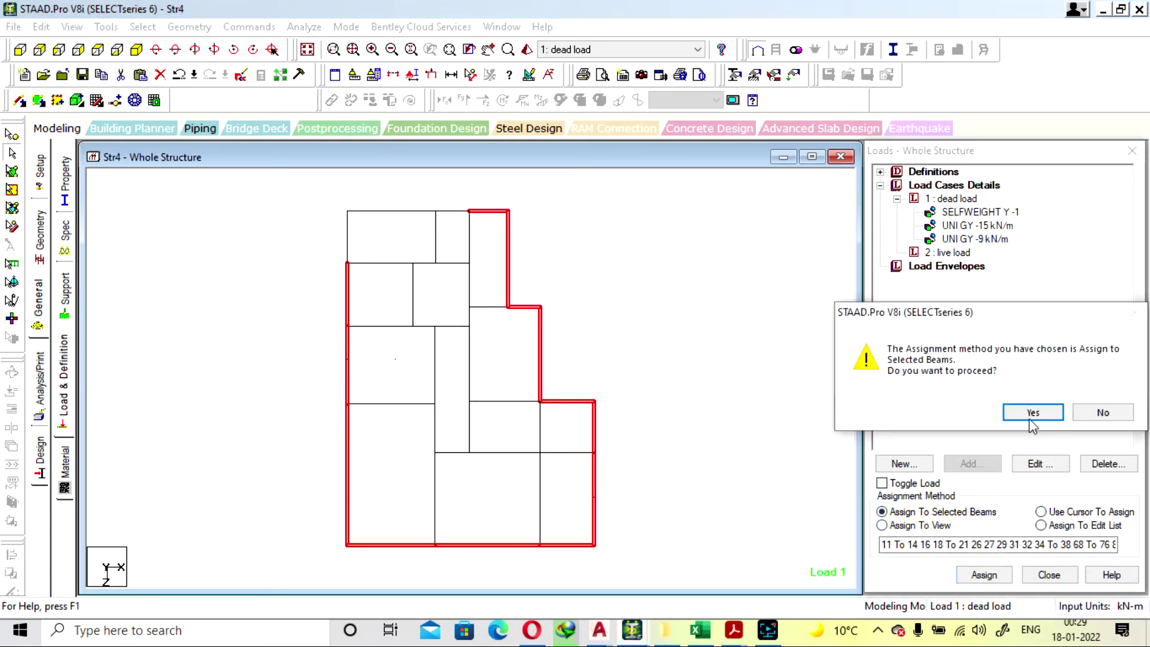
click(1029, 411)
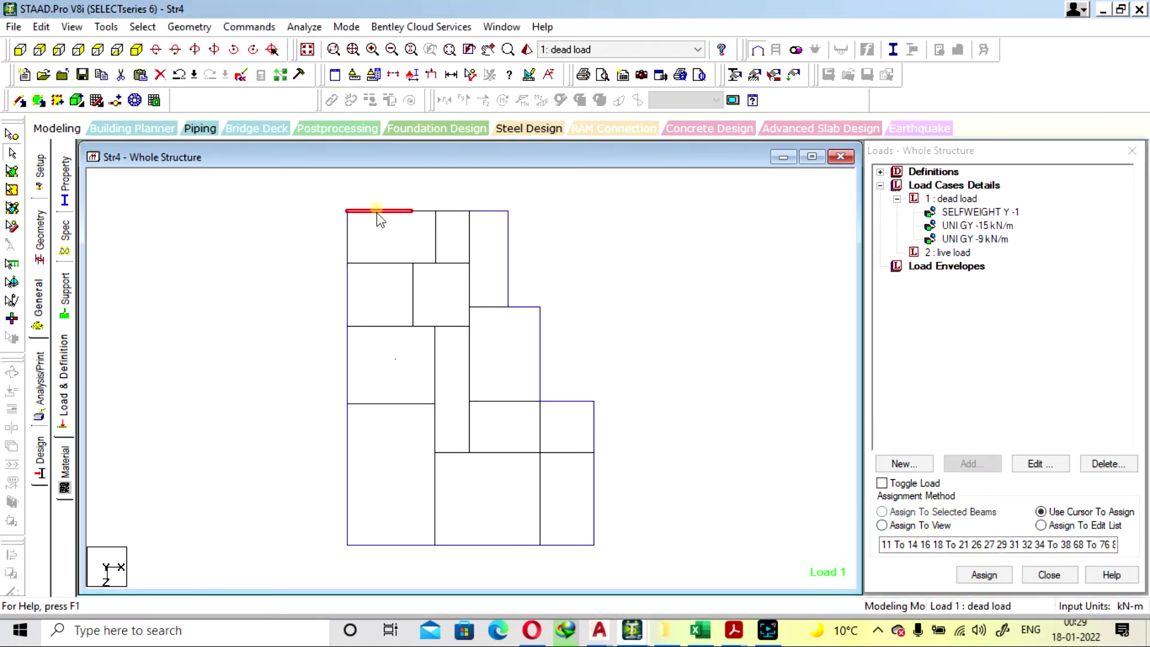
Assign the UNI GY -15 kN/m load to the outer, lower and dividing beams of the two upper-left rooms in the roof plan.
click(370, 263)
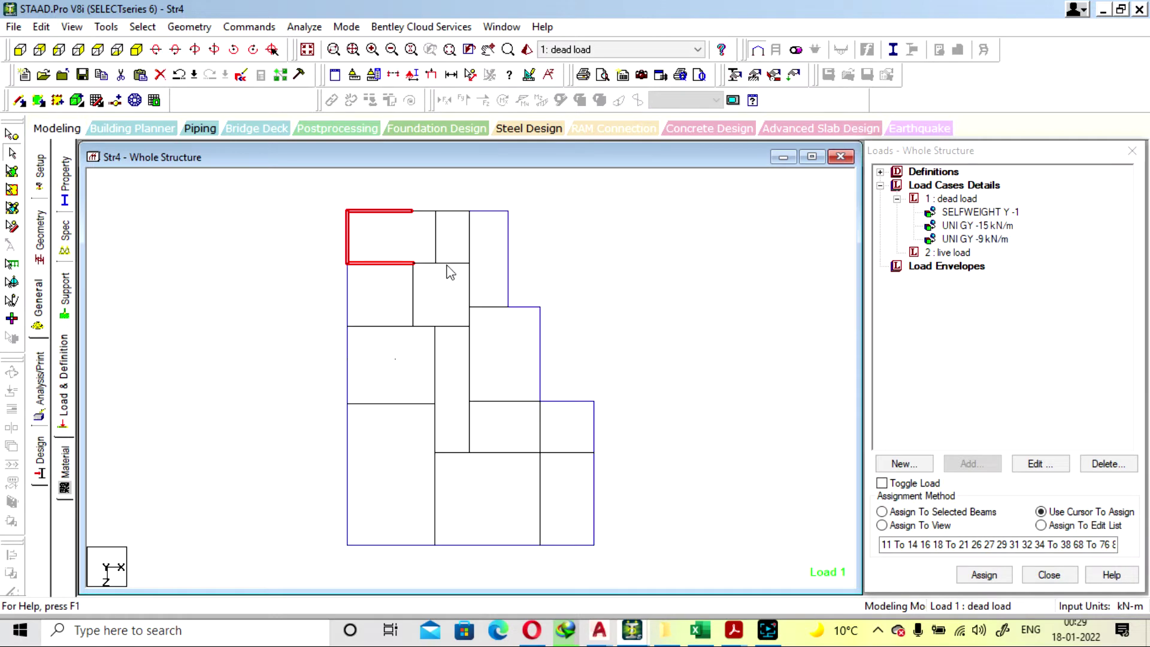
click(426, 212)
click(457, 263)
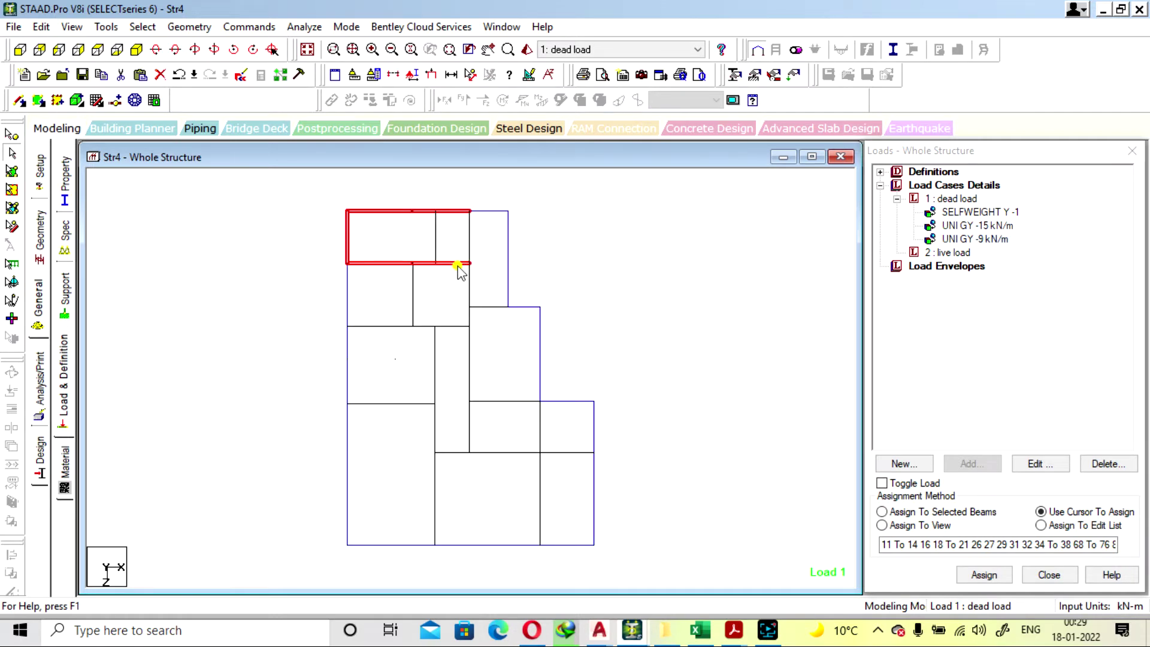
click(438, 246)
click(959, 226)
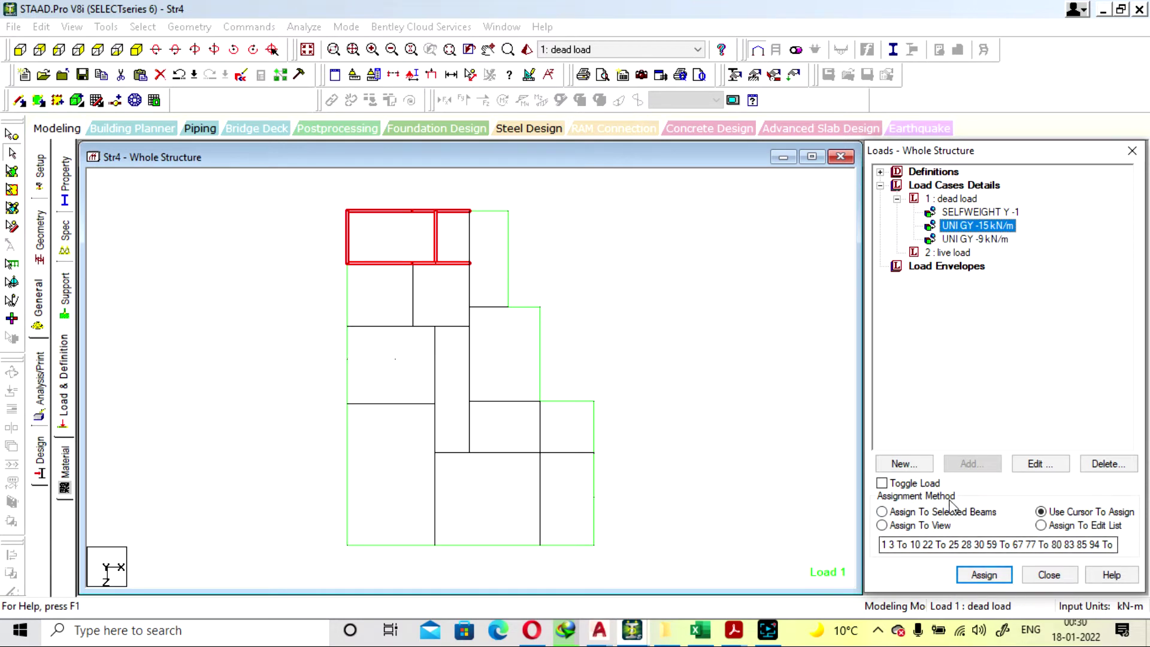
click(954, 512)
click(984, 575)
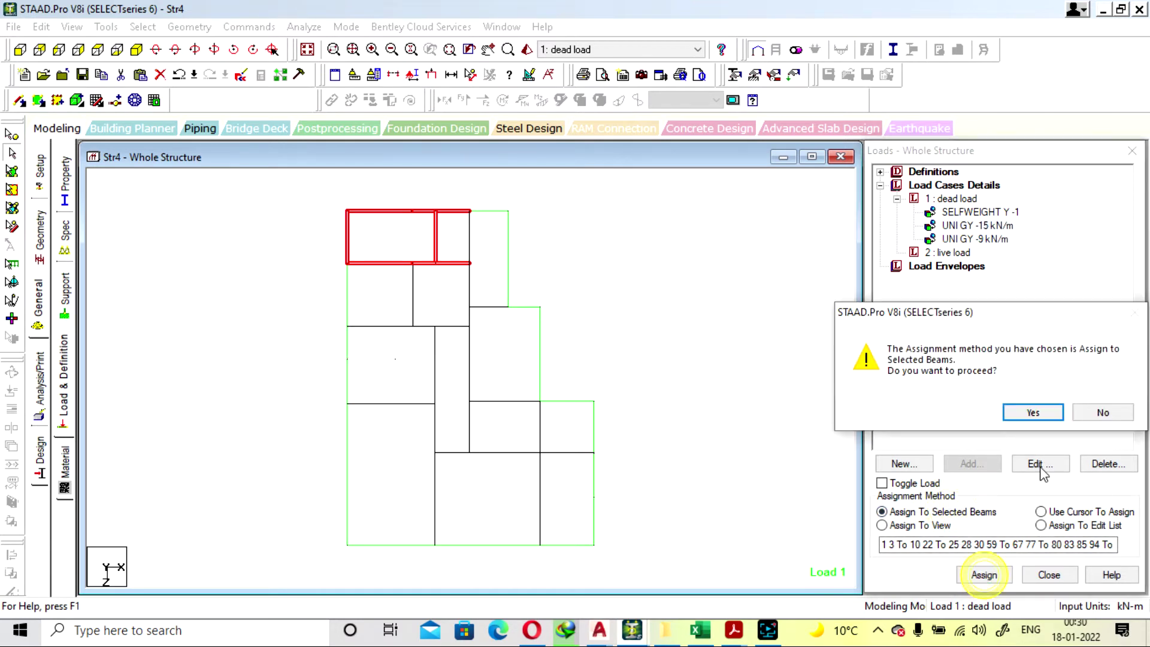
click(1034, 412)
click(744, 331)
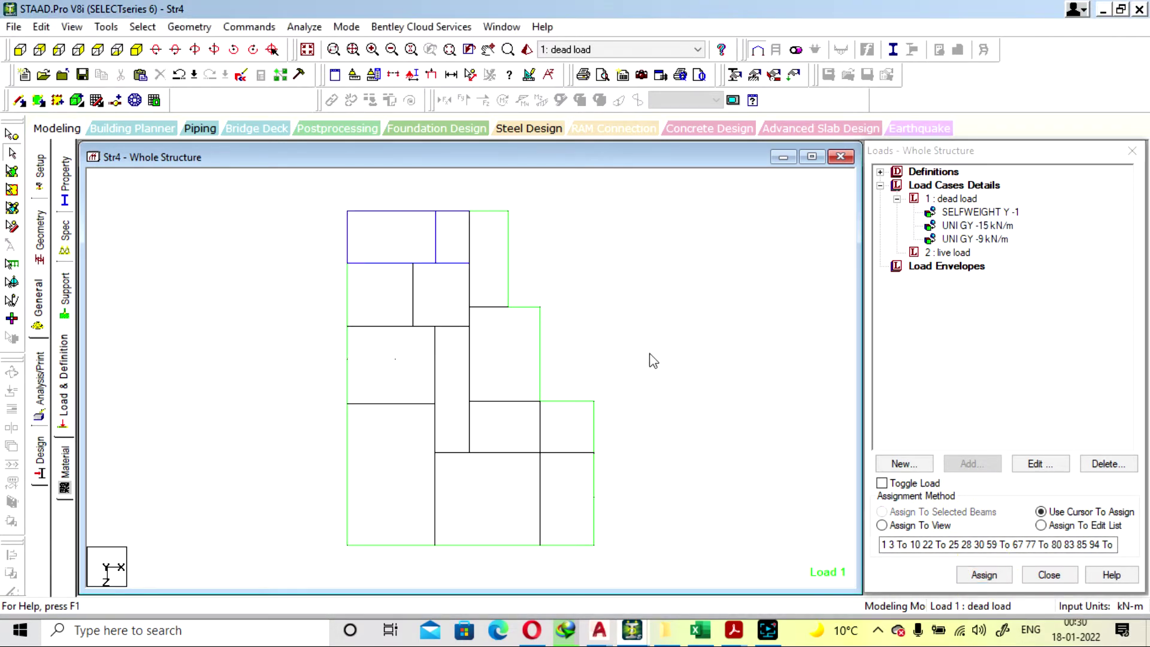
Display the whole structure in isometric view with the dead loads shown.
click(136, 50)
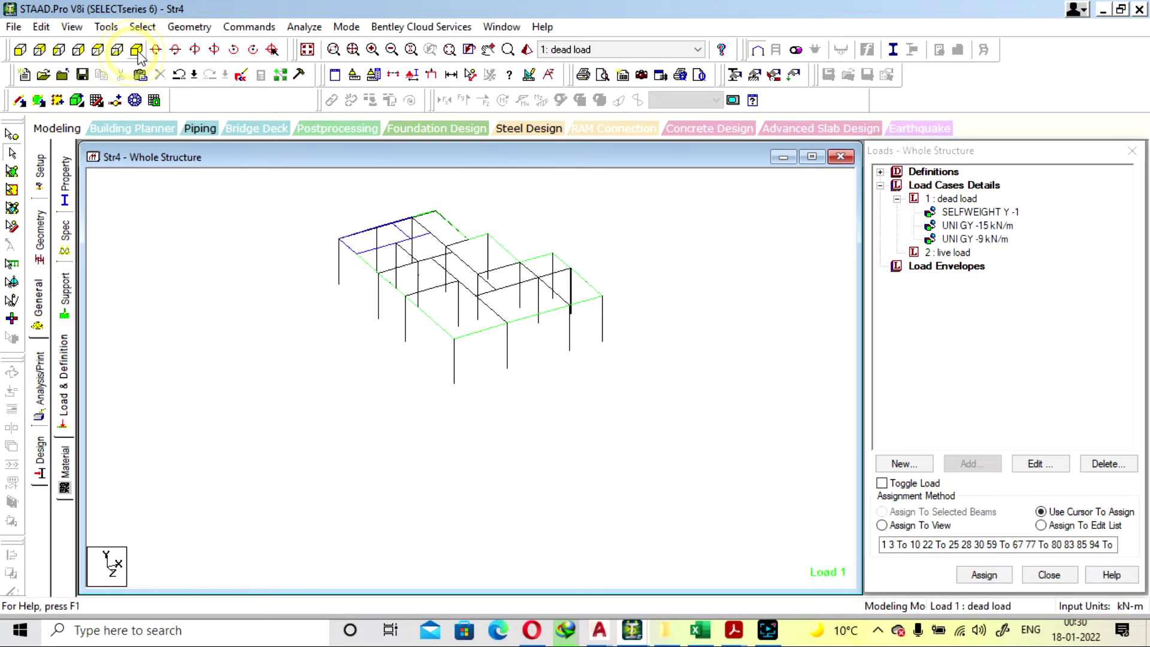
click(307, 49)
click(655, 216)
click(431, 76)
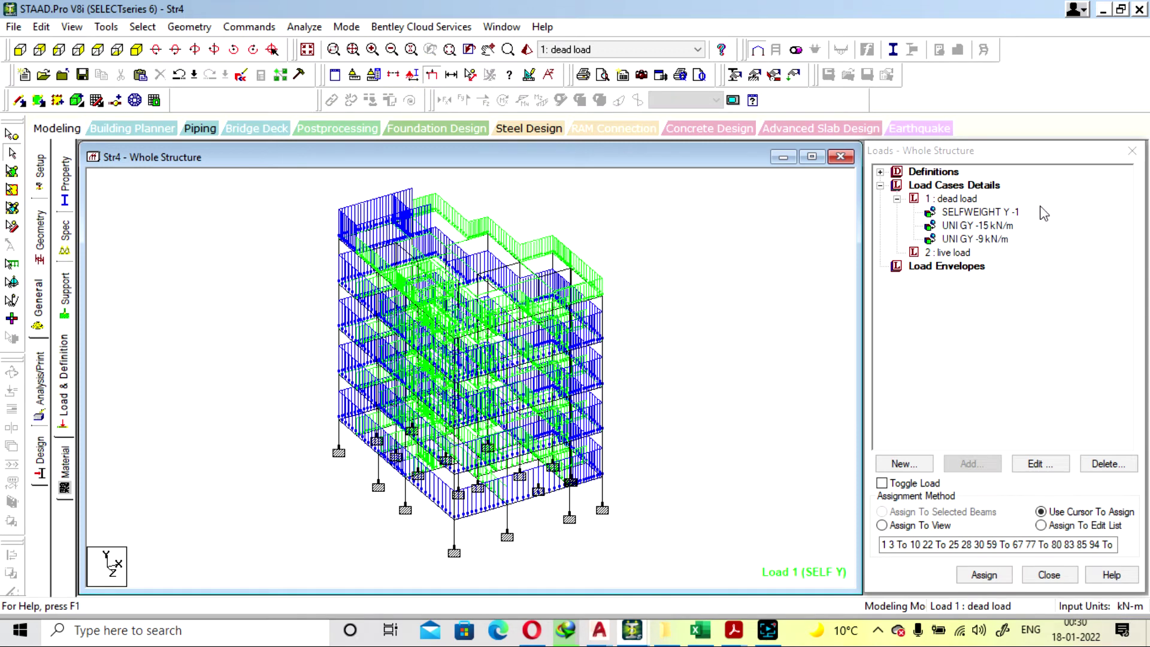
Review where the self-weight, UNI GY -15 kN/m and UNI GY -9 kN/m loads are assigned on the frame.
click(989, 212)
click(997, 226)
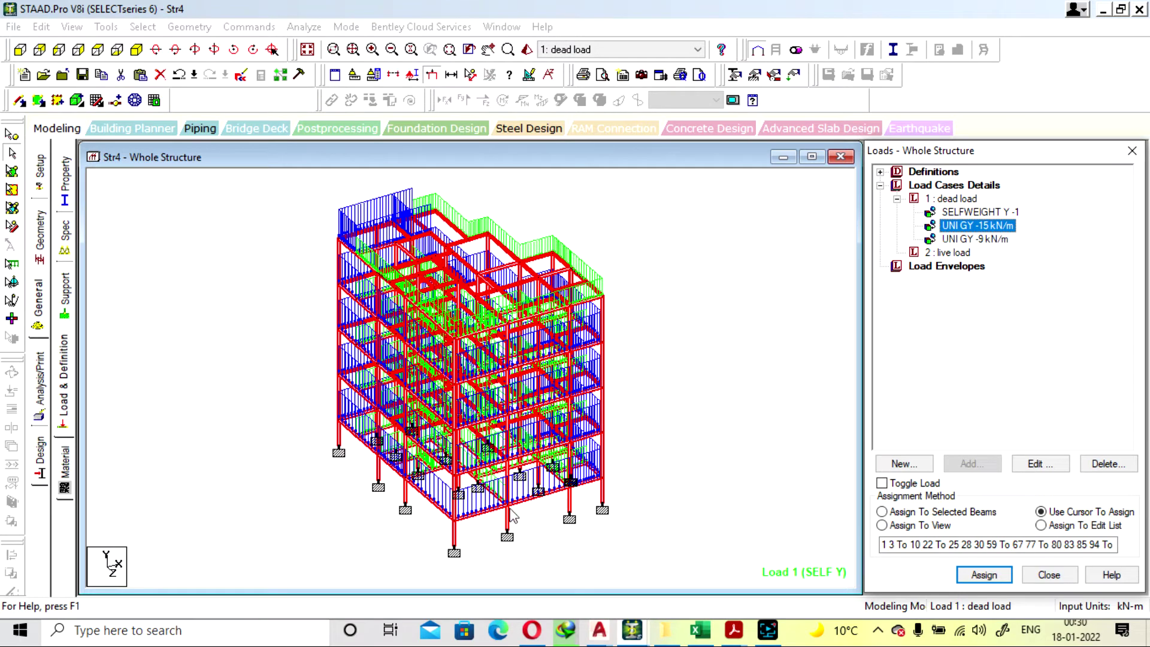
click(979, 239)
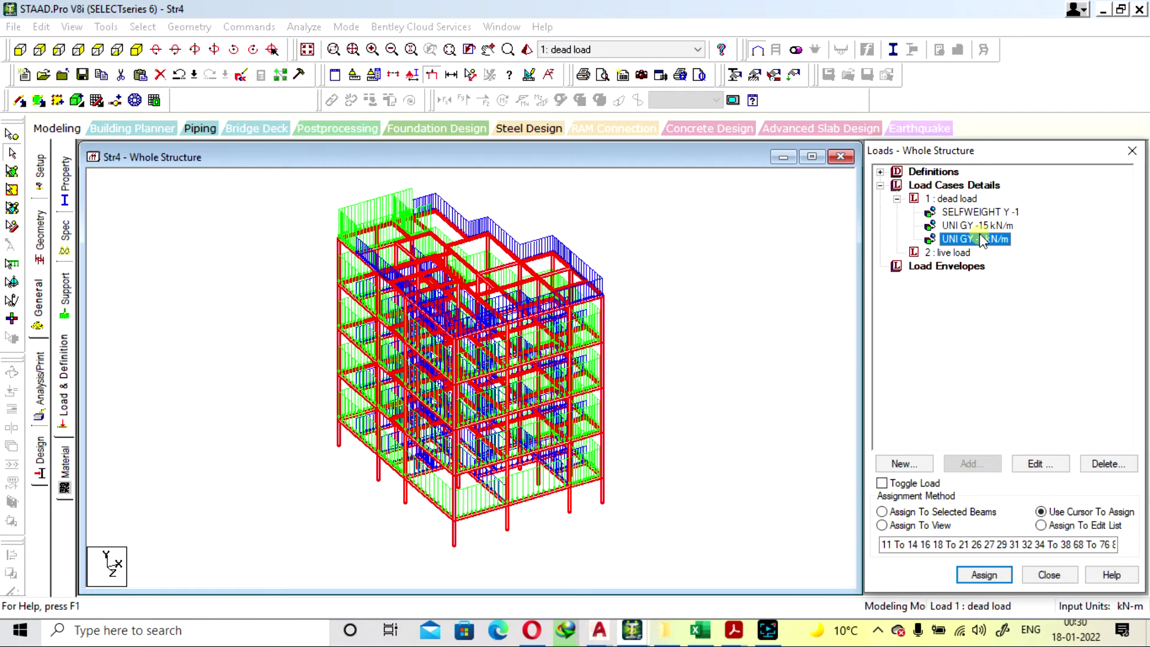
scroll(513, 526, up, 1)
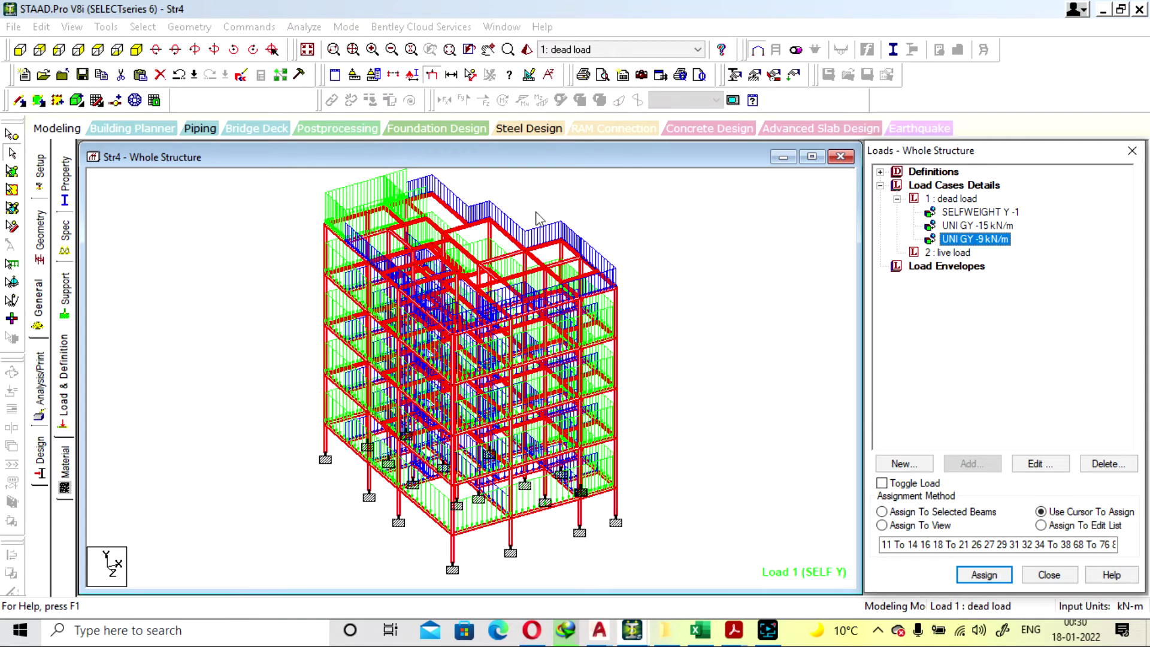
click(745, 295)
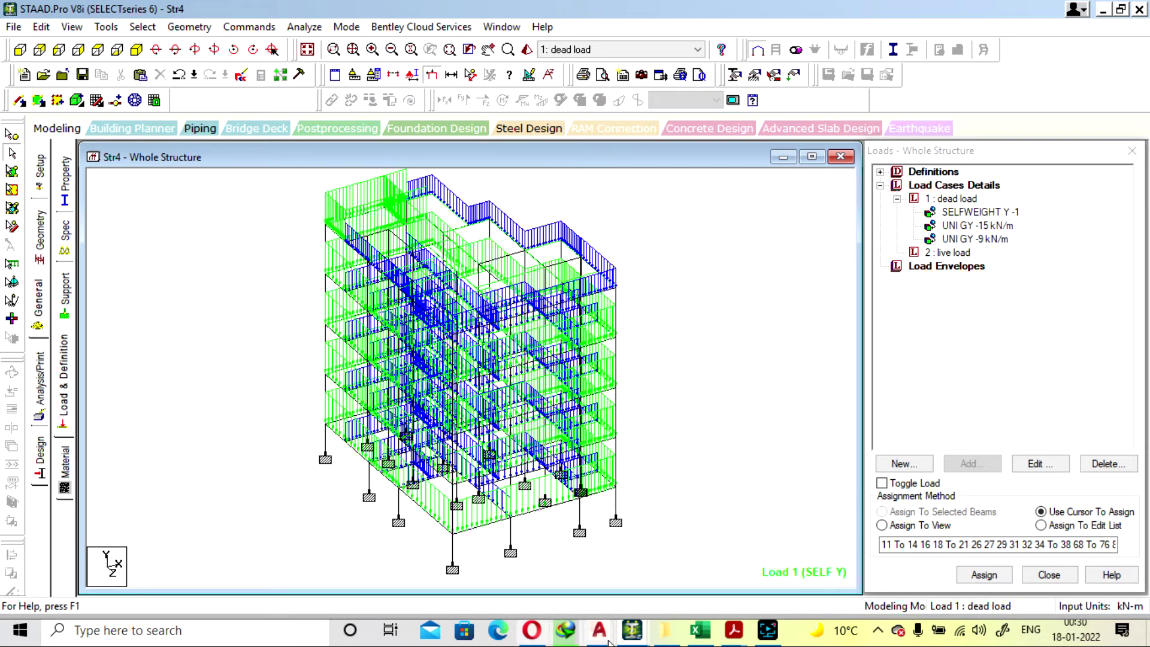
Check the terrace wall load on the BEAM UDL DL sheet in Excel against the UNI GY -9 kN/m load in STAAD.Pro.
click(701, 634)
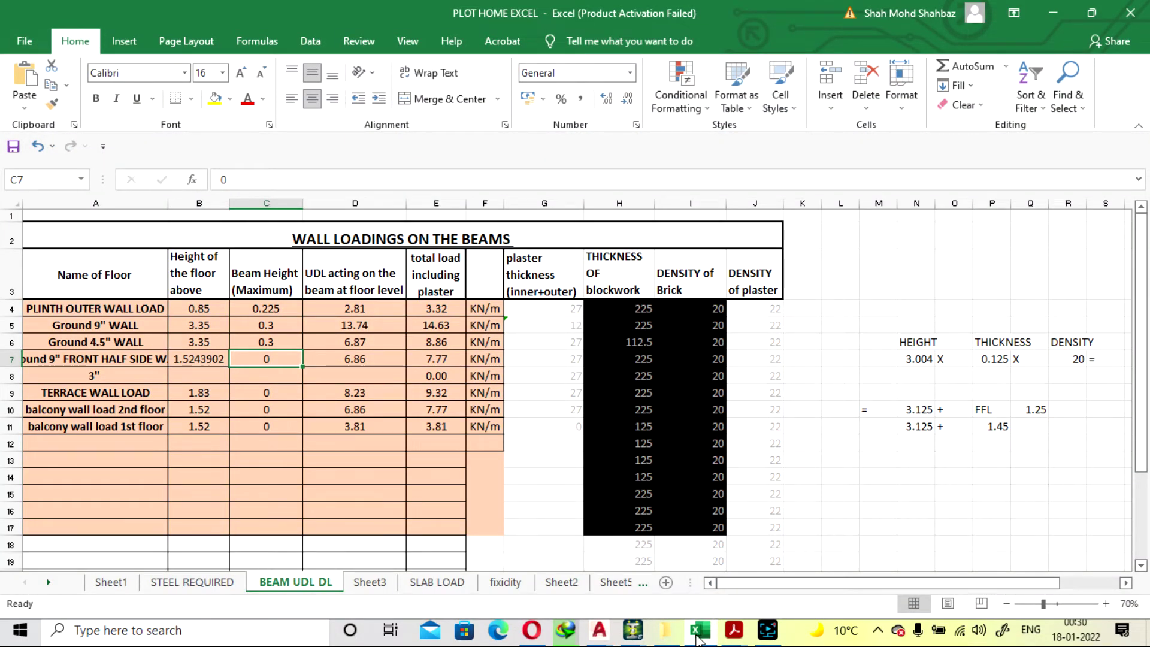
click(178, 394)
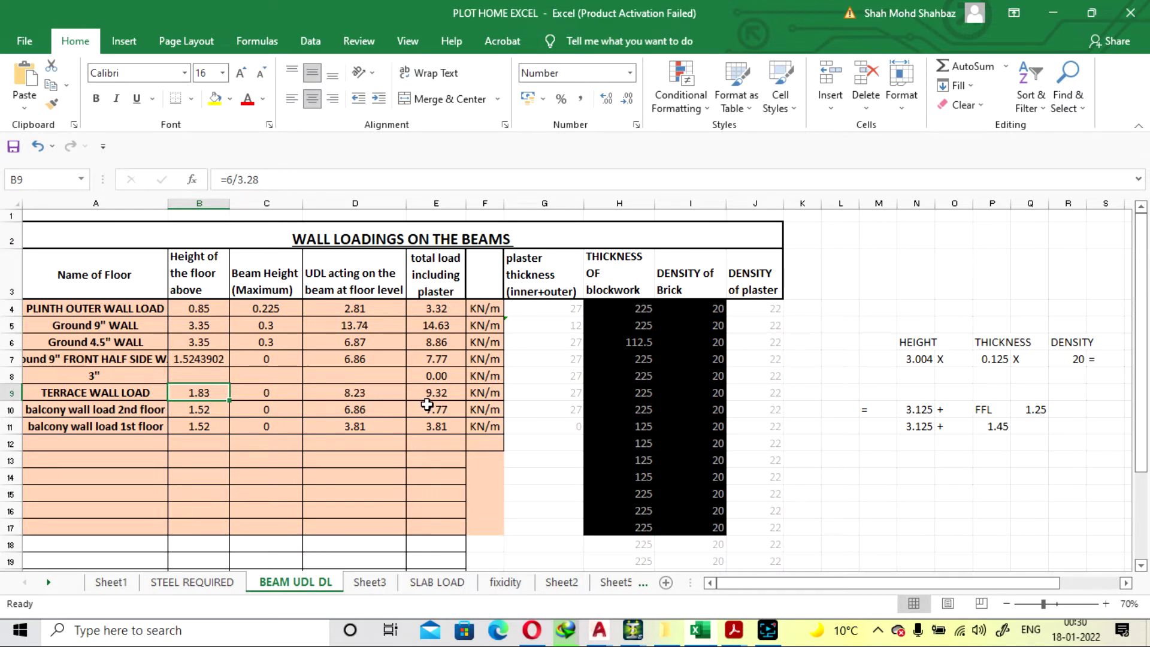
click(1053, 13)
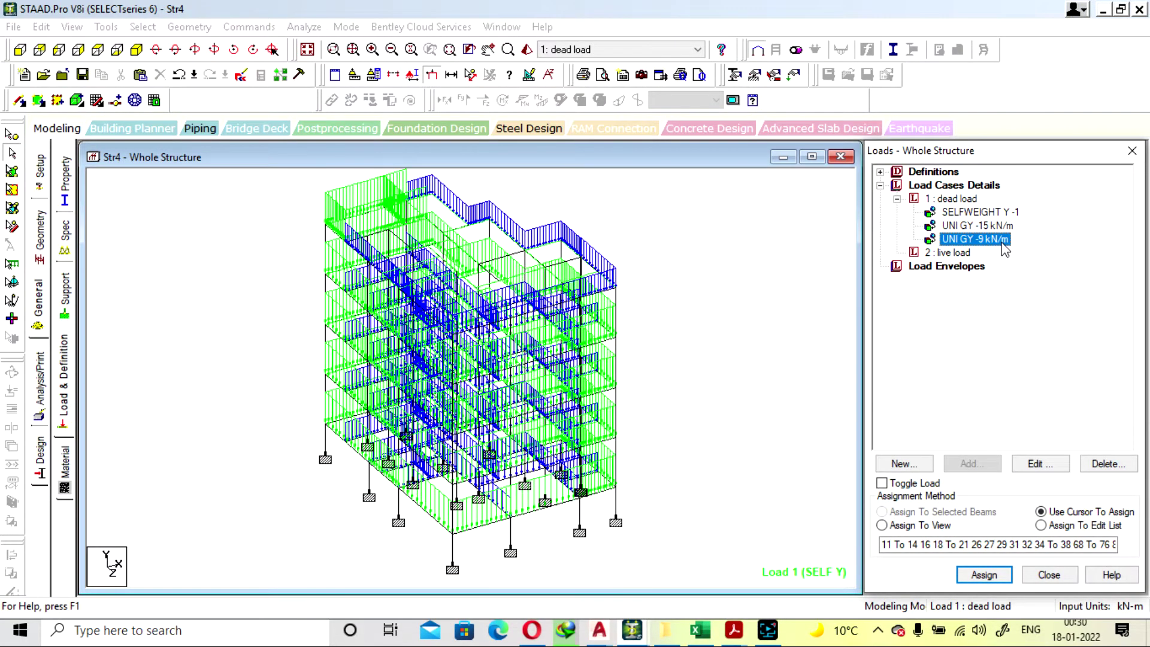
click(772, 274)
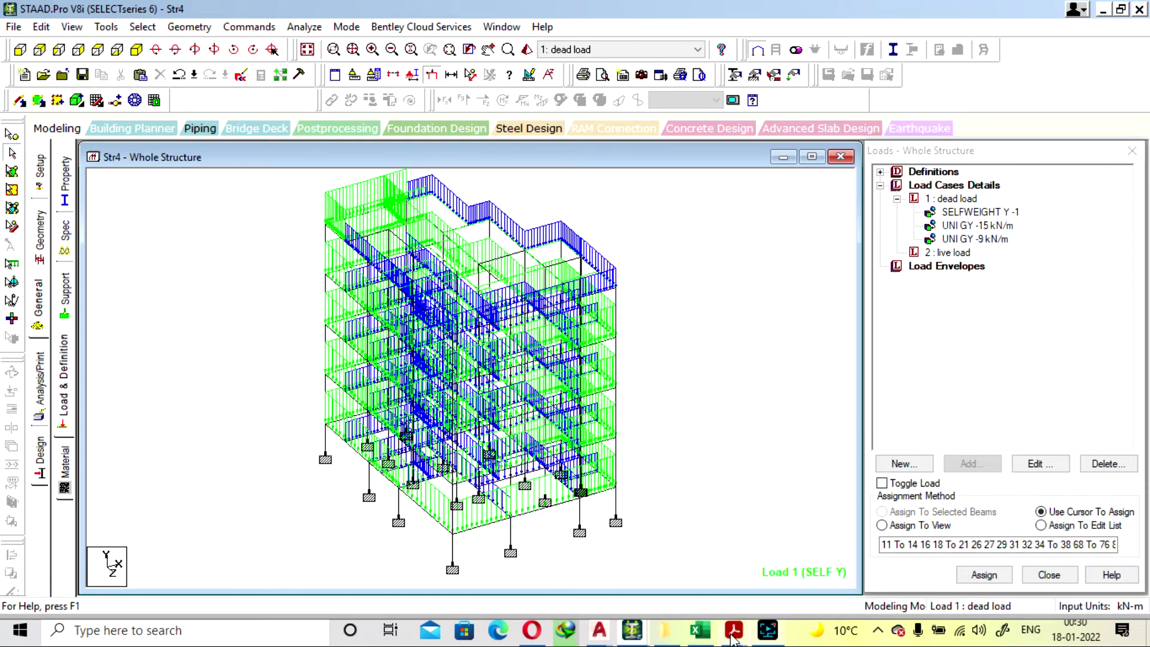
click(698, 640)
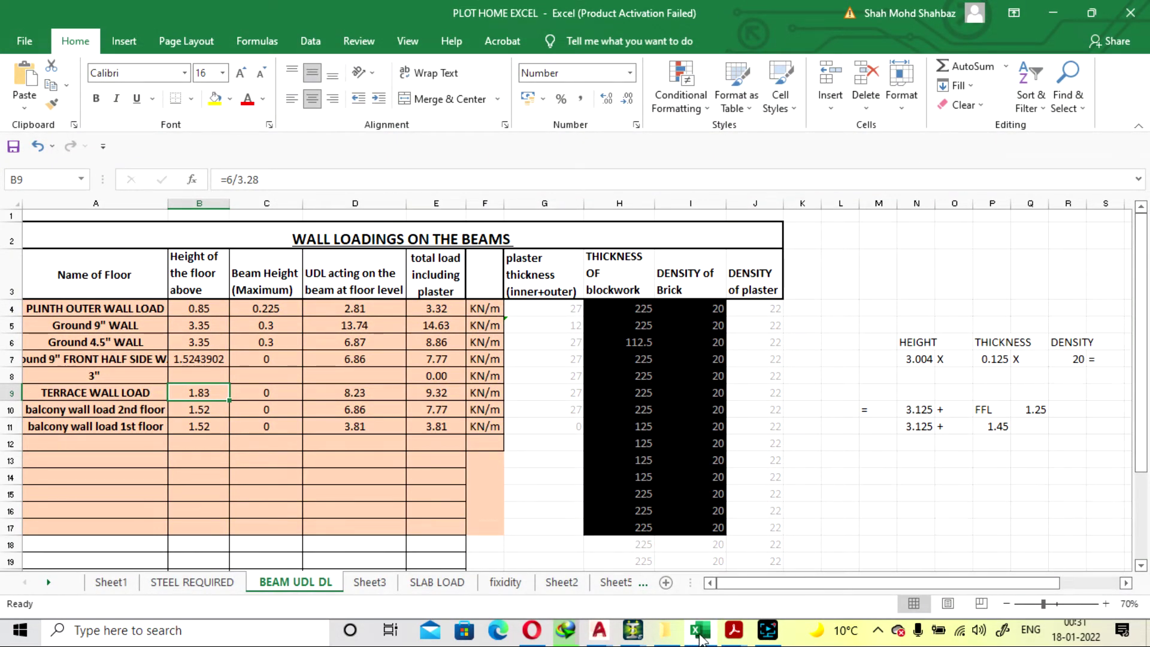
click(699, 637)
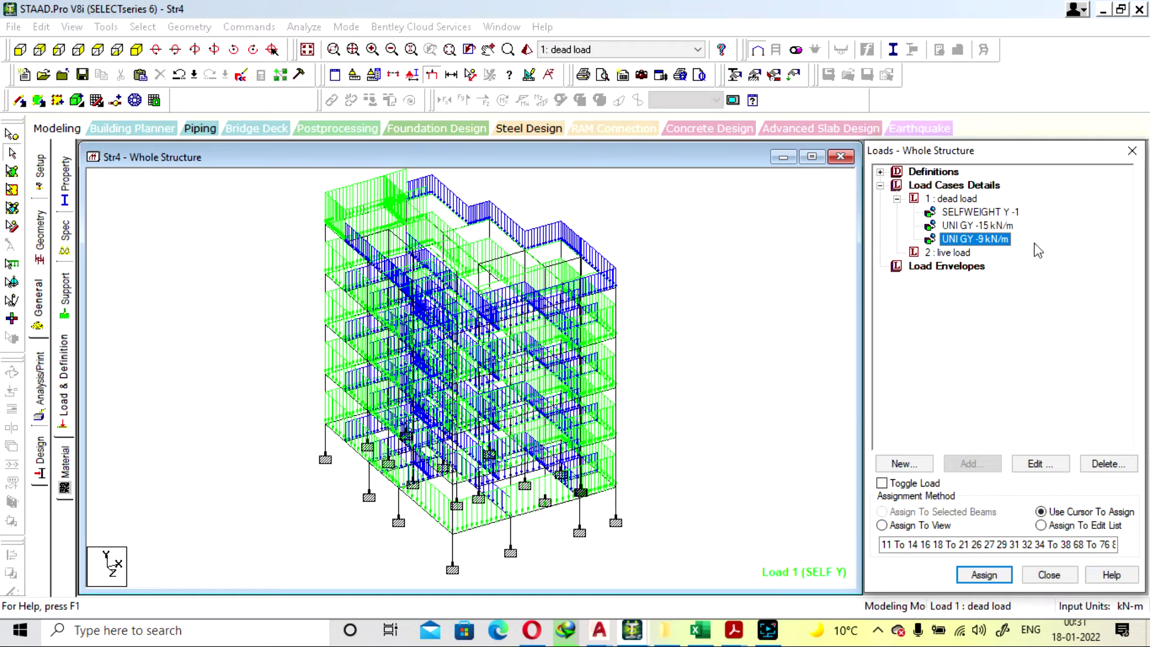
click(788, 278)
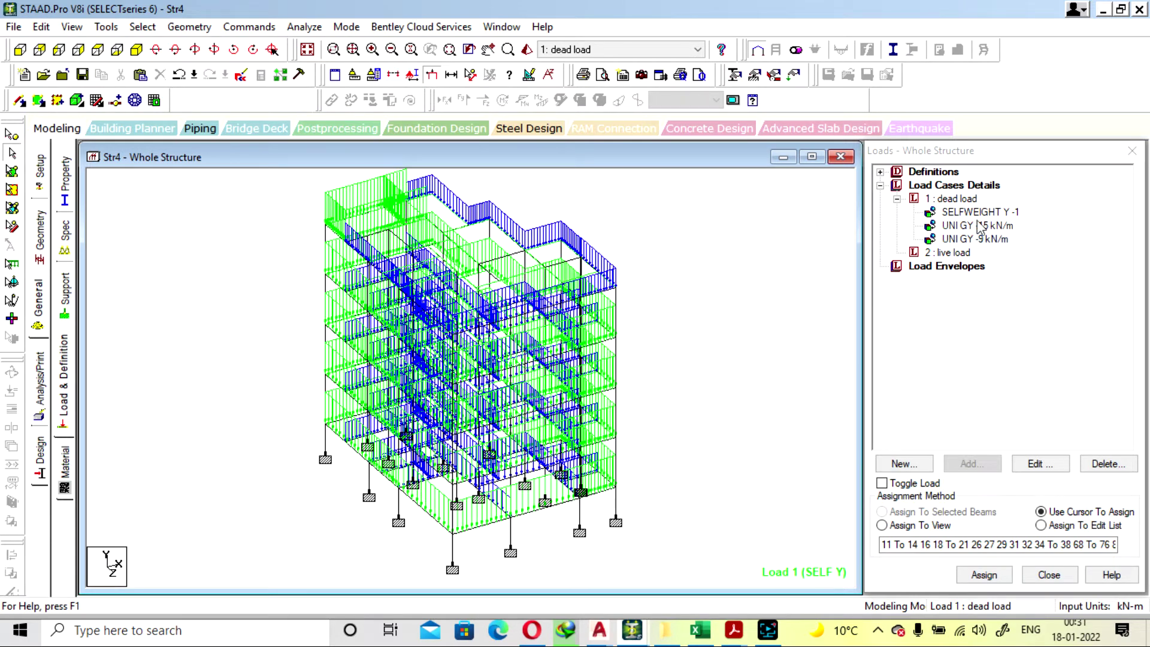
Set up a new full-plate pressure load of -1 kN/m2 for the dead load case.
click(995, 211)
click(996, 239)
click(952, 198)
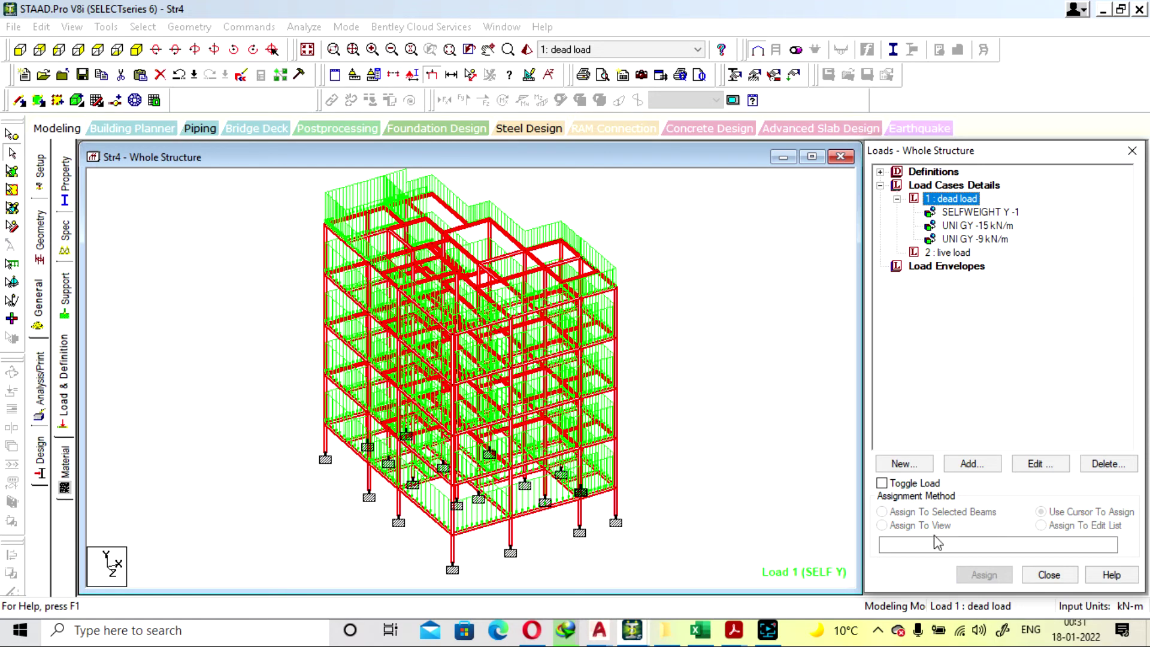
click(988, 464)
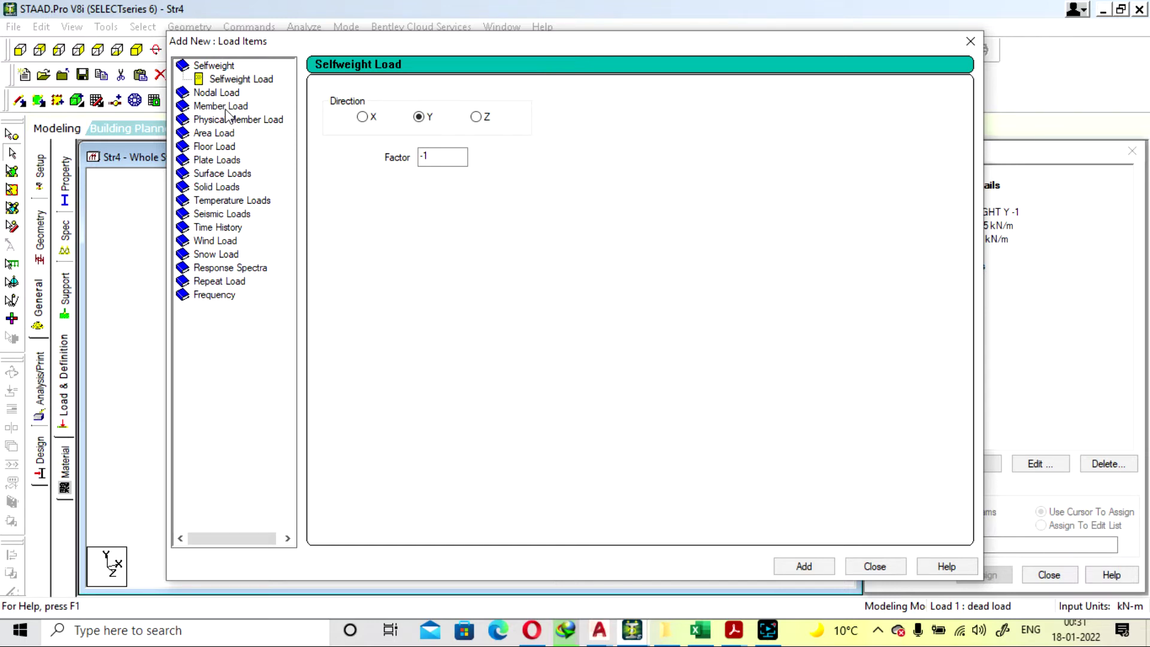
click(219, 161)
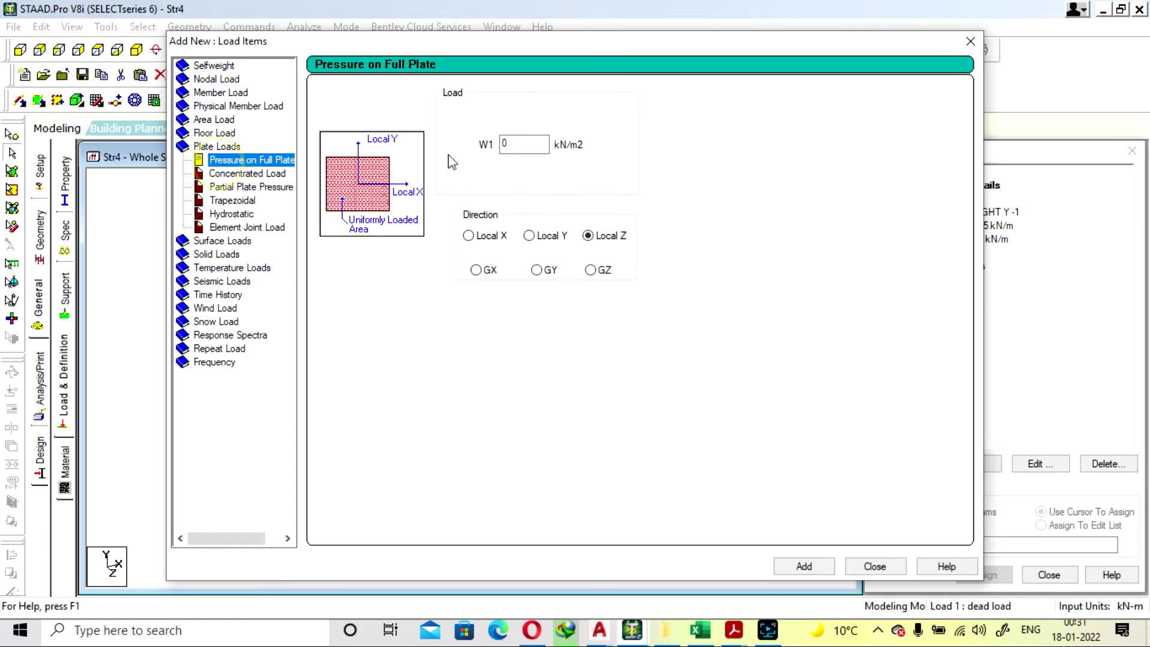
double_click(523, 144)
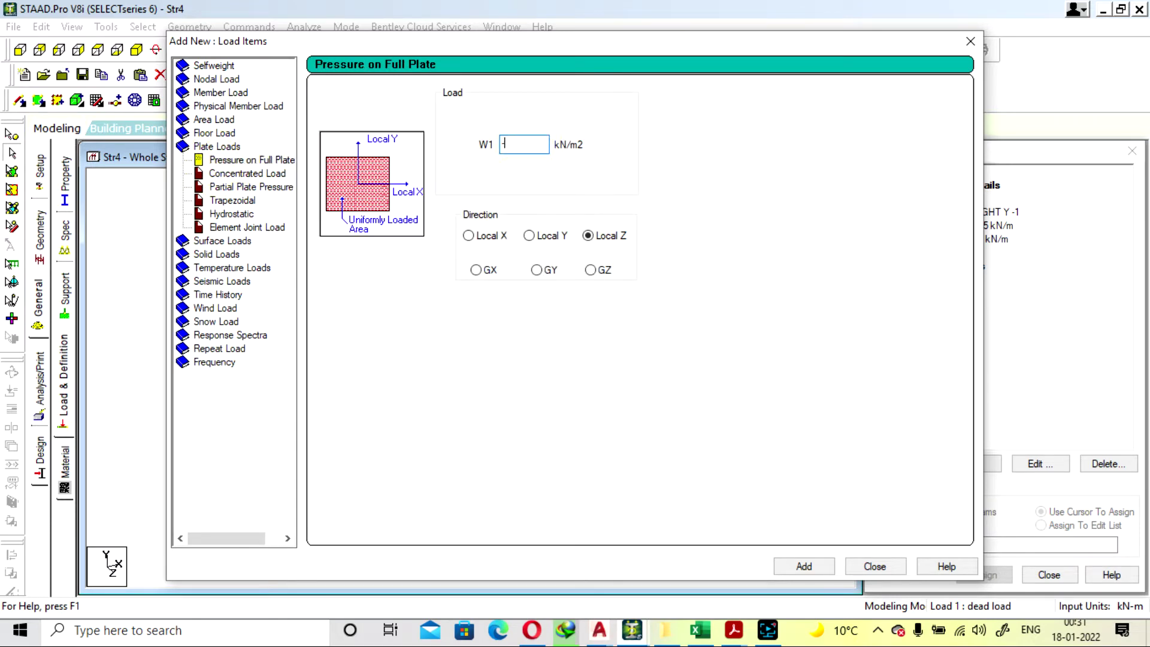
text(-1)
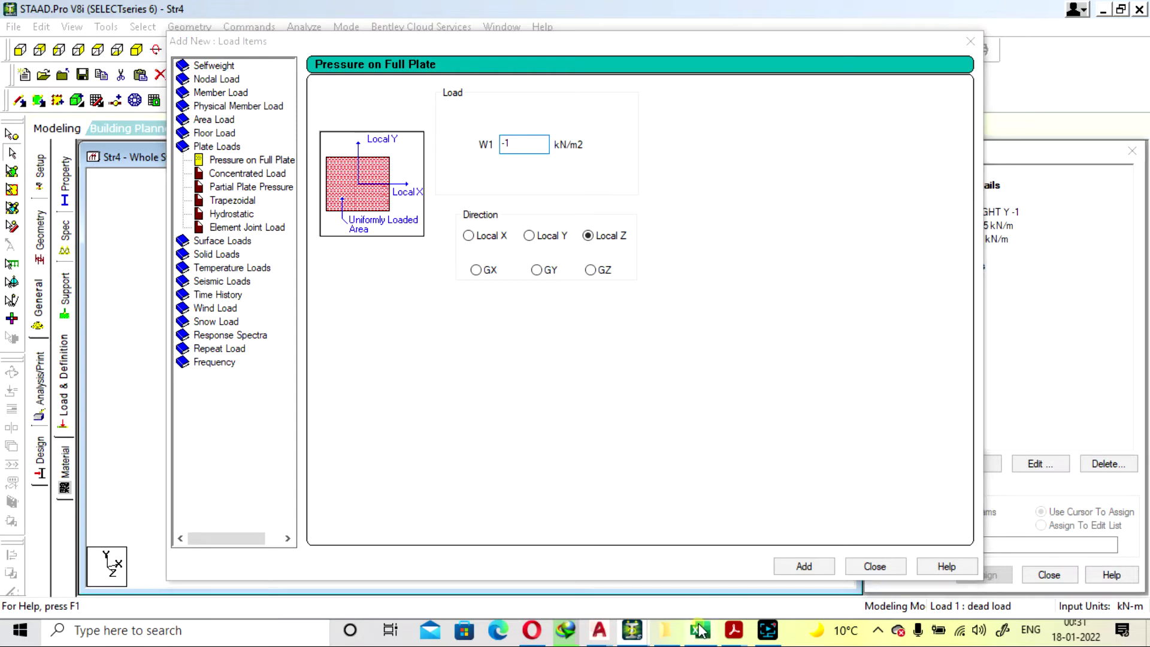
Check the floor and terrace slab loadings on the SLAB LOAD sheet in Excel, returning to STAAD.Pro.
click(701, 631)
click(465, 584)
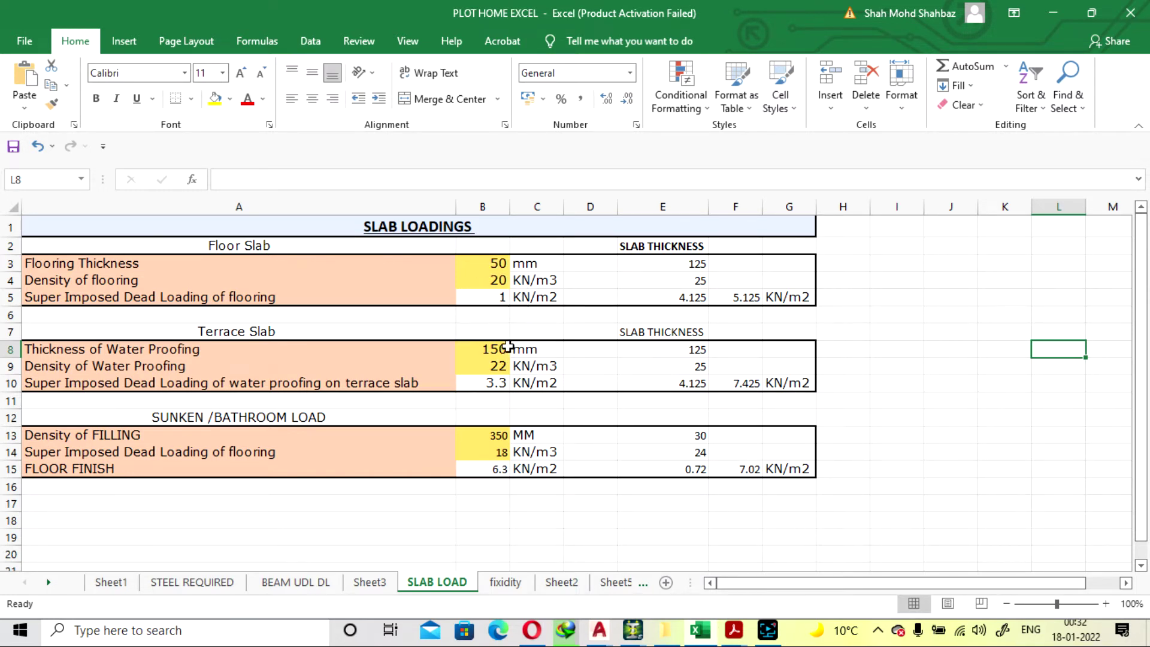
click(1065, 25)
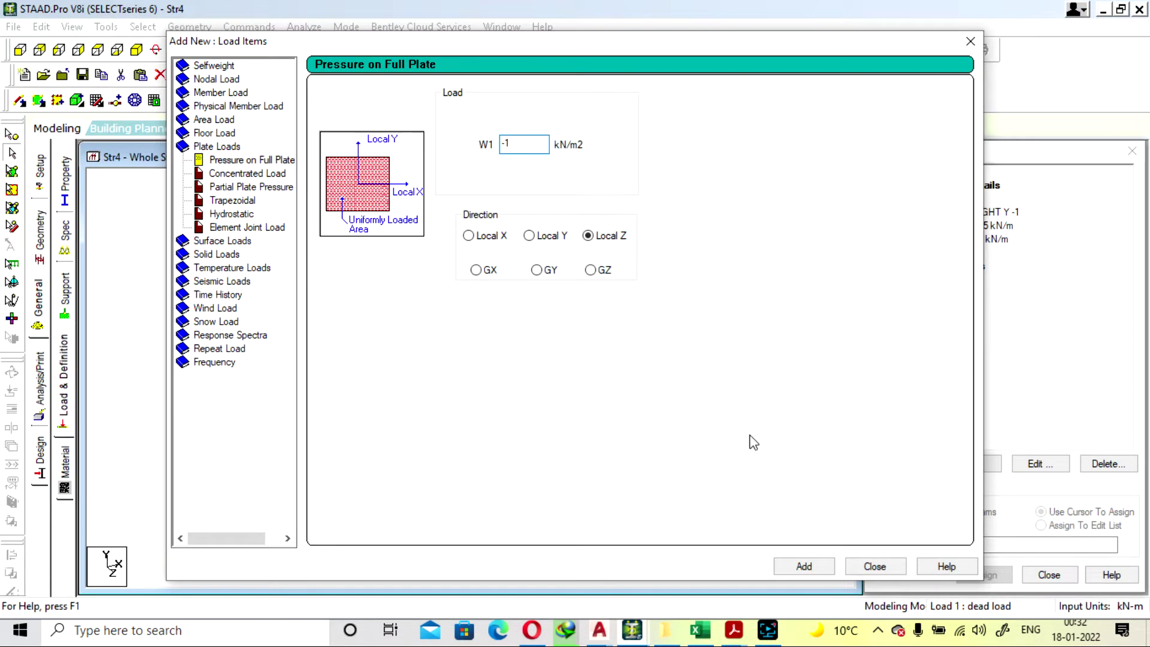
Add the full-plate pressure load to the dead load case in the global Y (GY) direction.
click(809, 567)
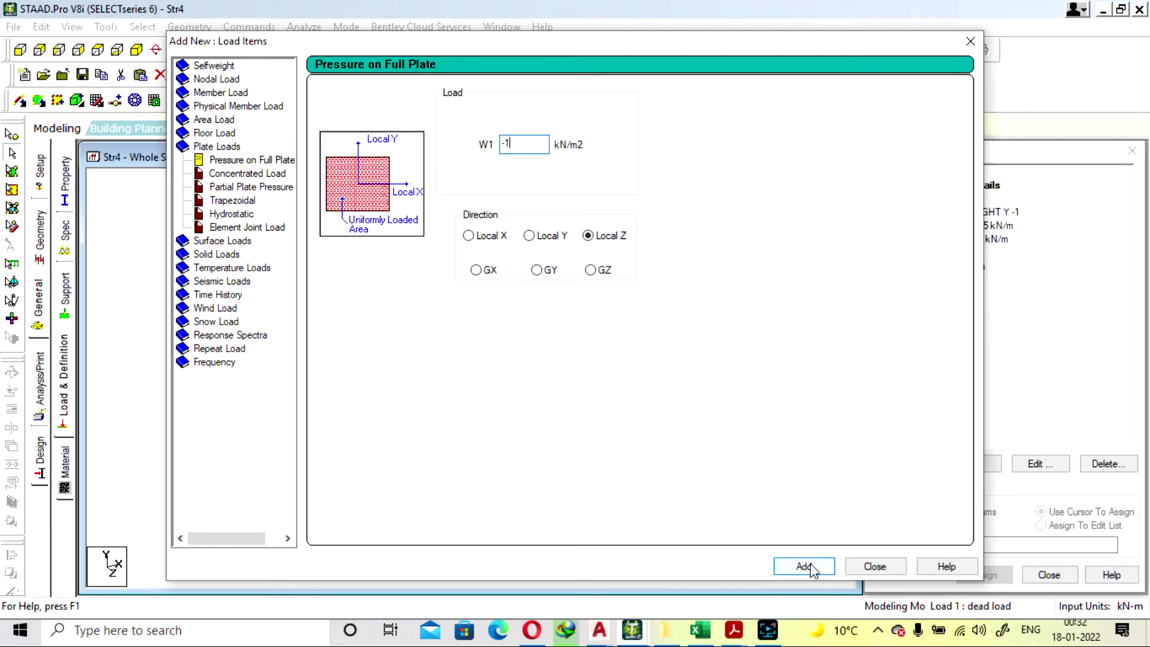
click(537, 271)
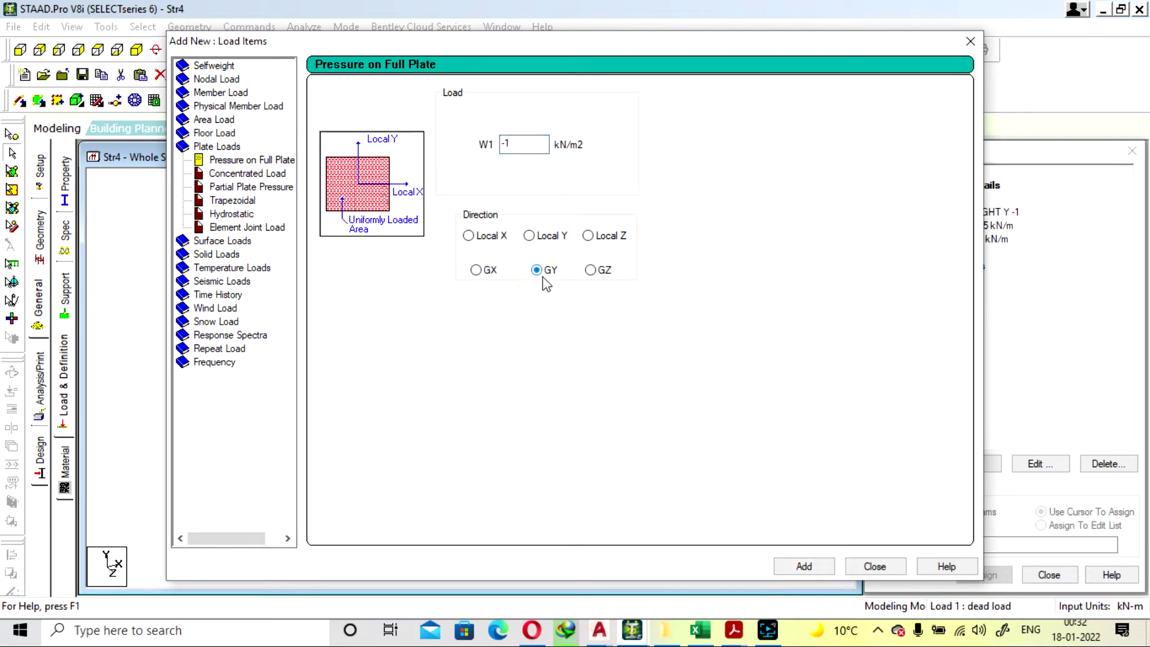
click(817, 568)
click(875, 567)
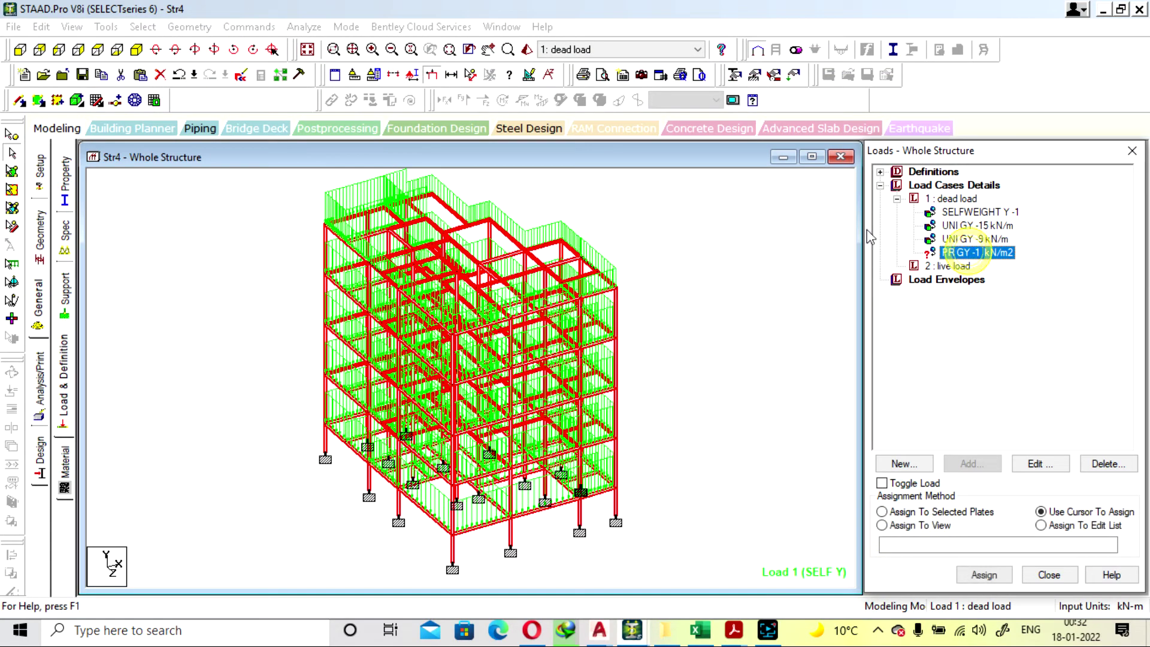
Assign the PR GY -1 kN/m2 load to the slab plates of the three intermediate floors, leaving out the roof.
click(12, 172)
drag(211, 201, 734, 560)
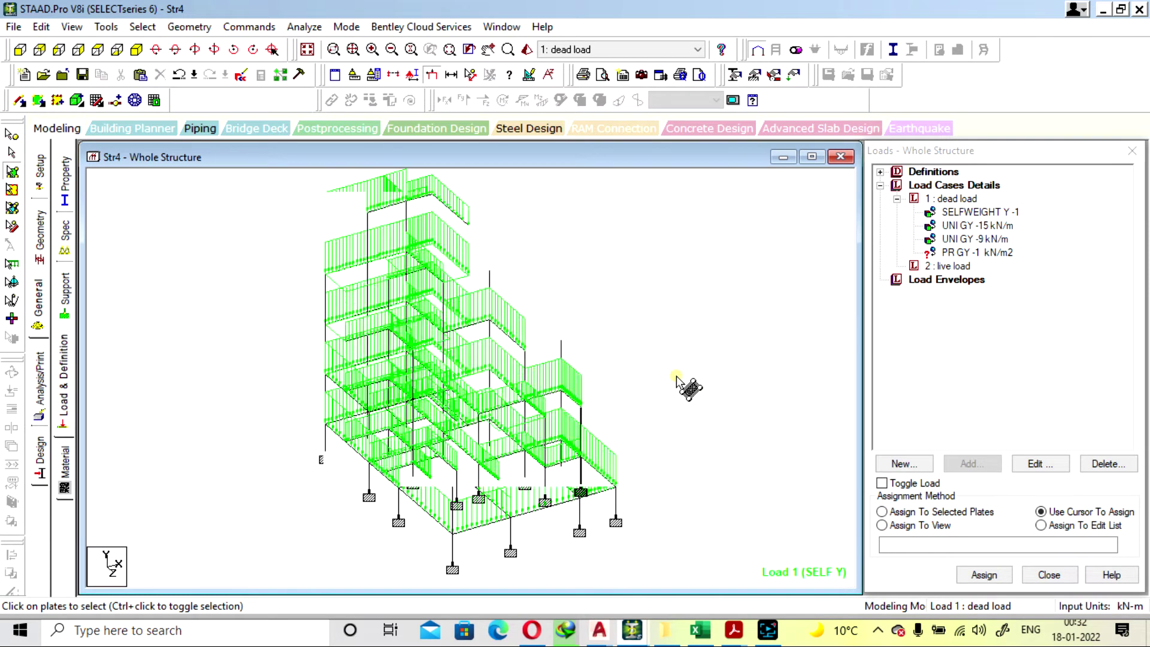
click(97, 50)
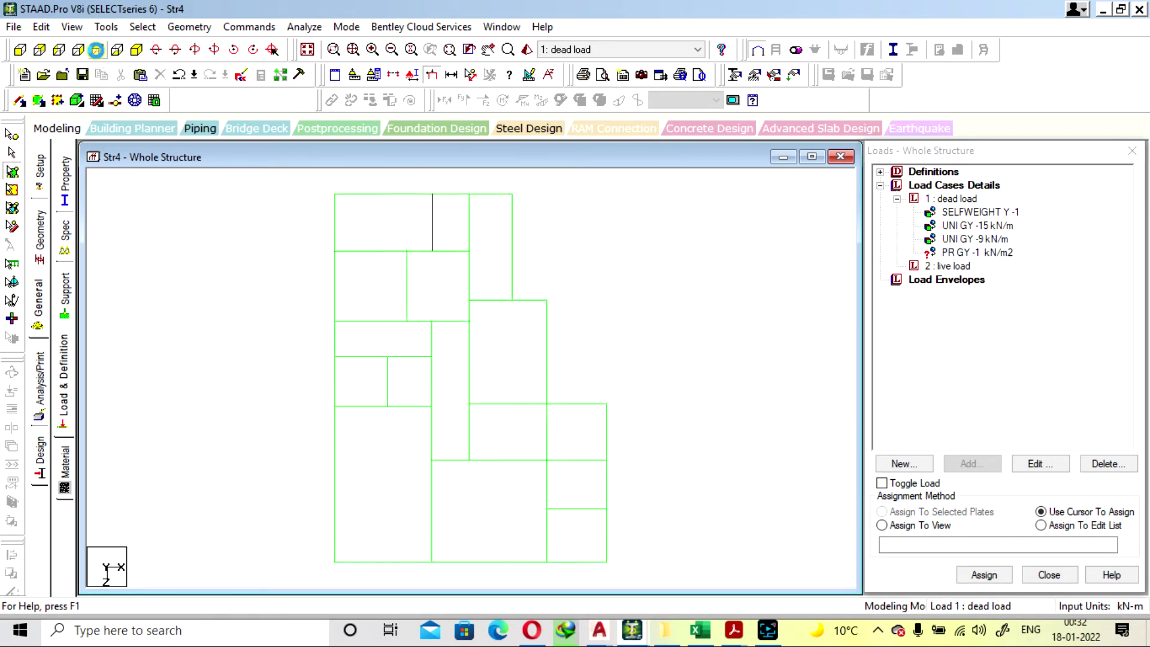
click(78, 49)
drag(238, 259, 694, 456)
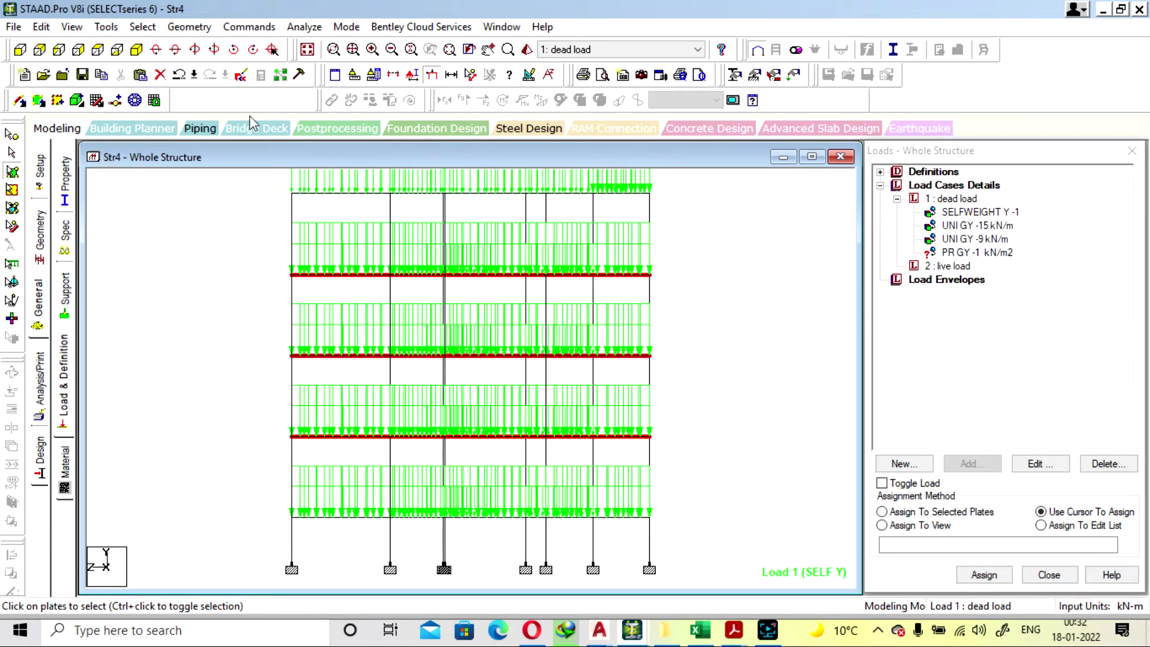
click(137, 50)
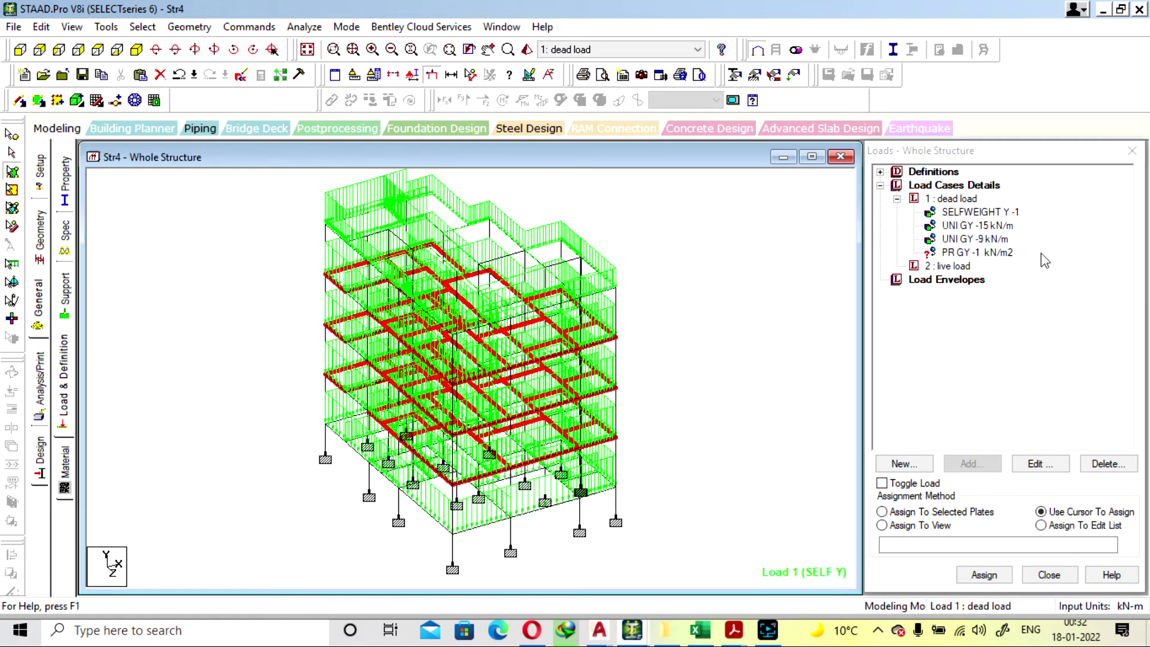
click(942, 513)
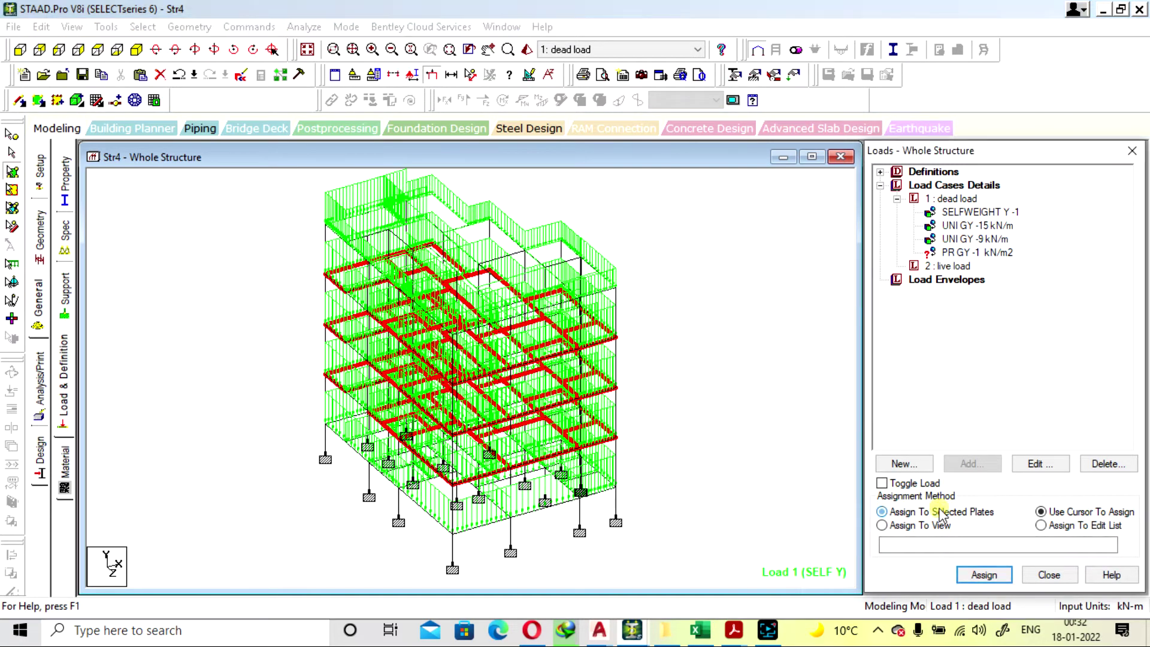
click(985, 576)
click(1035, 412)
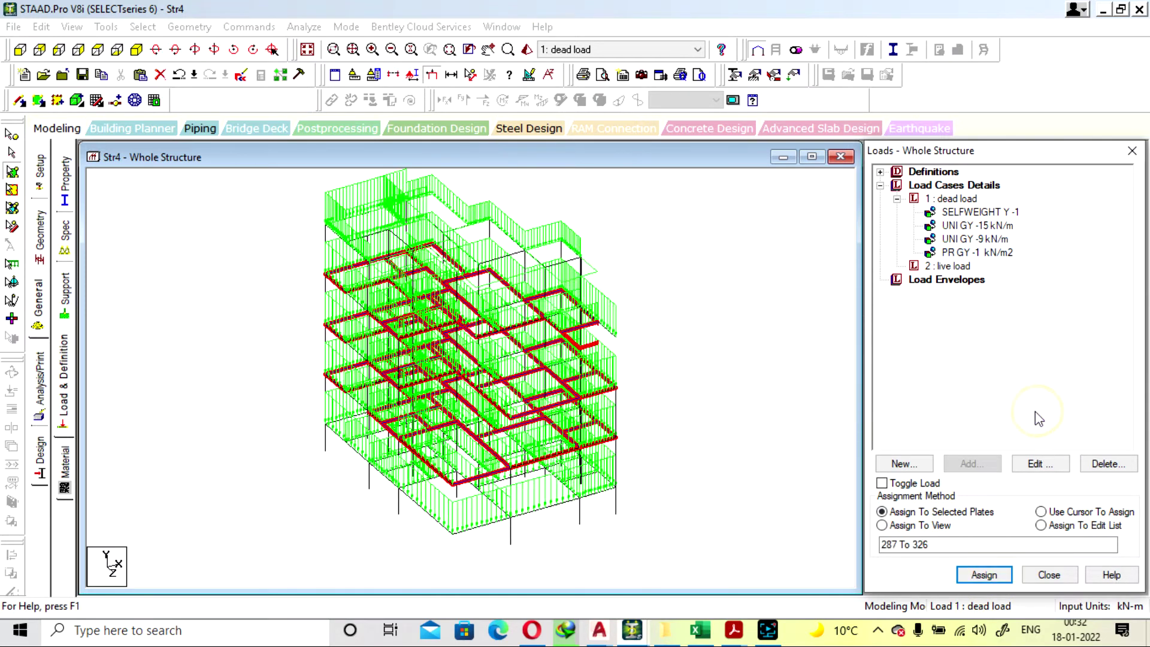
Add a full-plate pressure load of -3 kN/m2 in the GY direction to the live load case.
click(952, 267)
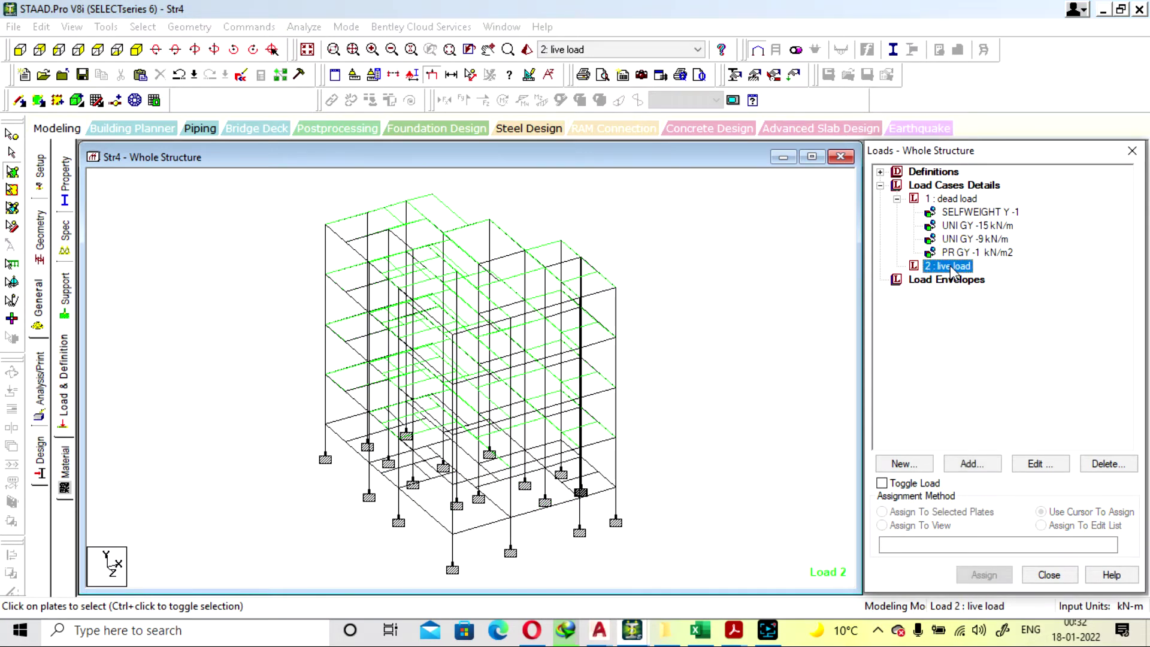
click(969, 470)
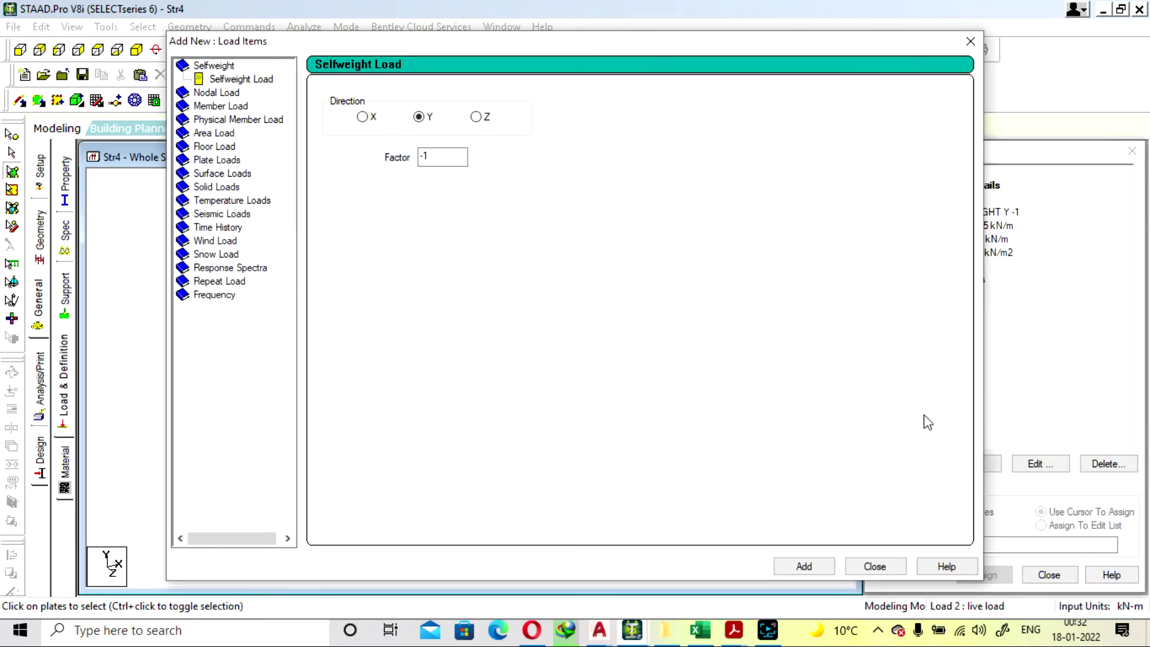
click(217, 161)
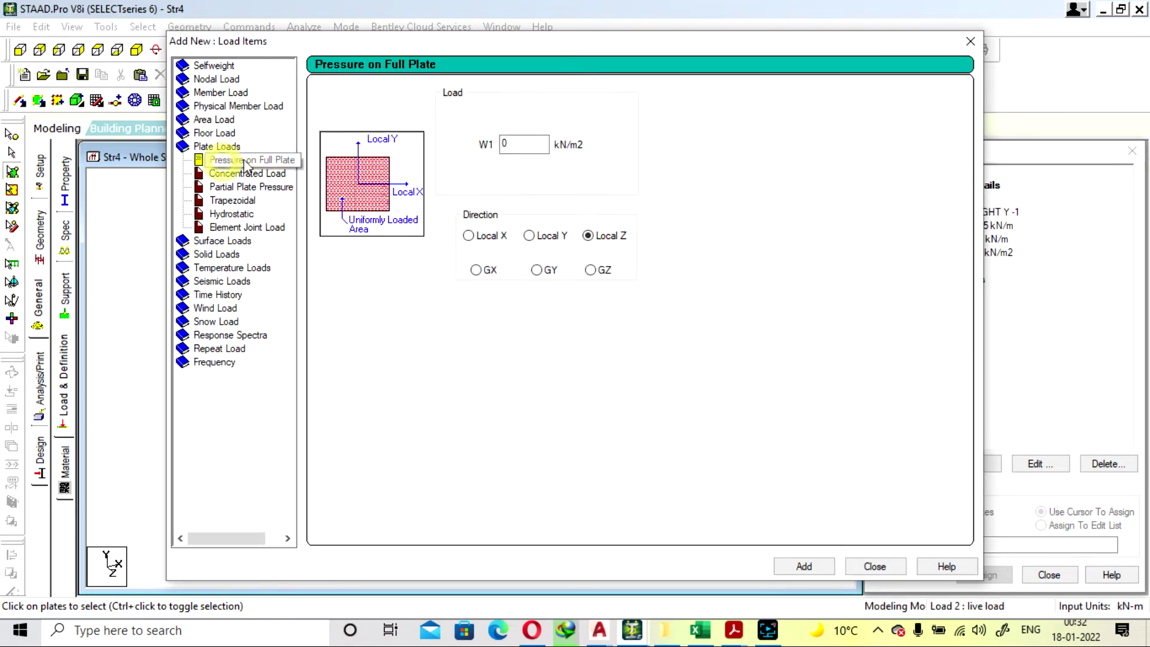
click(533, 146)
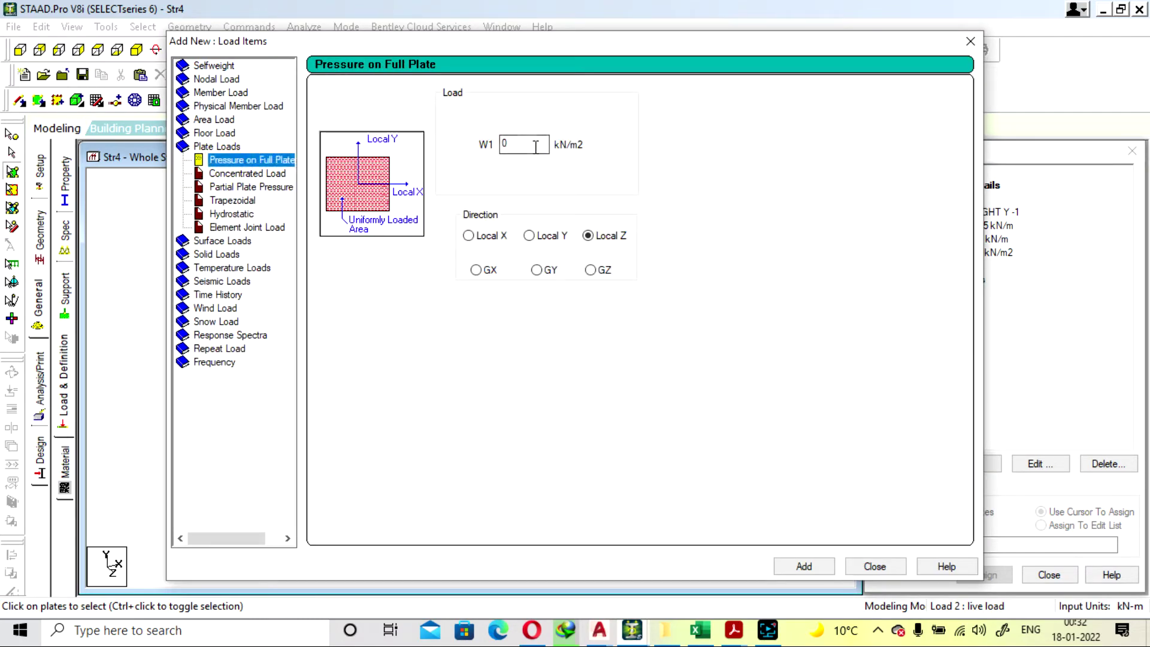
click(707, 639)
click(707, 638)
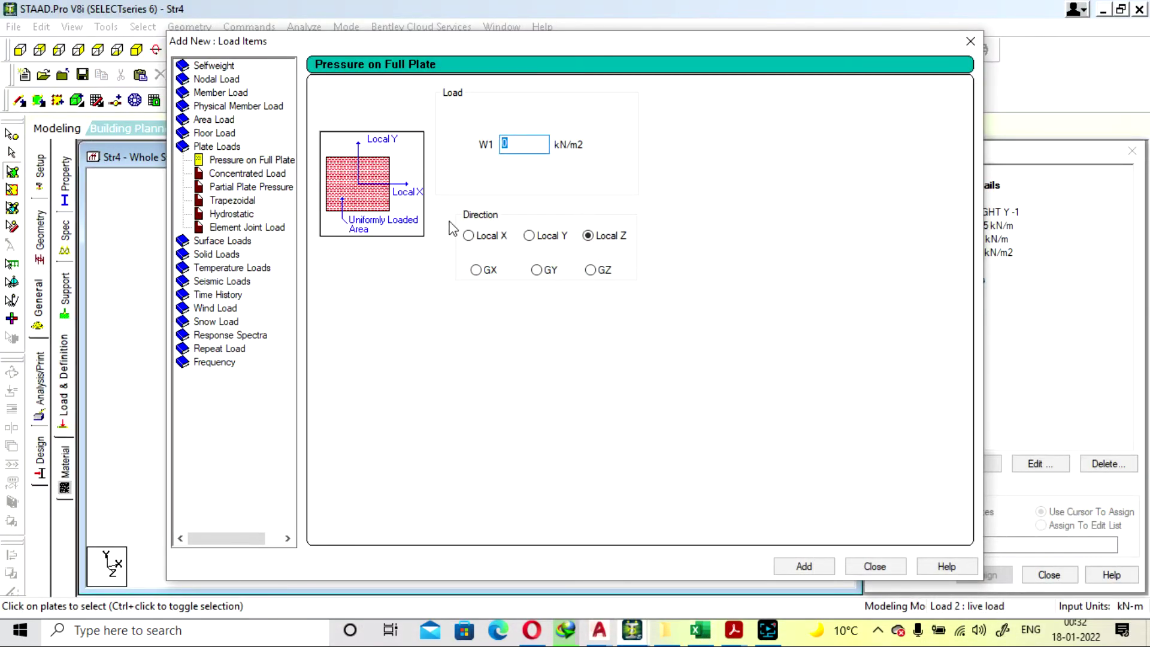
text(-3)
click(540, 269)
click(812, 567)
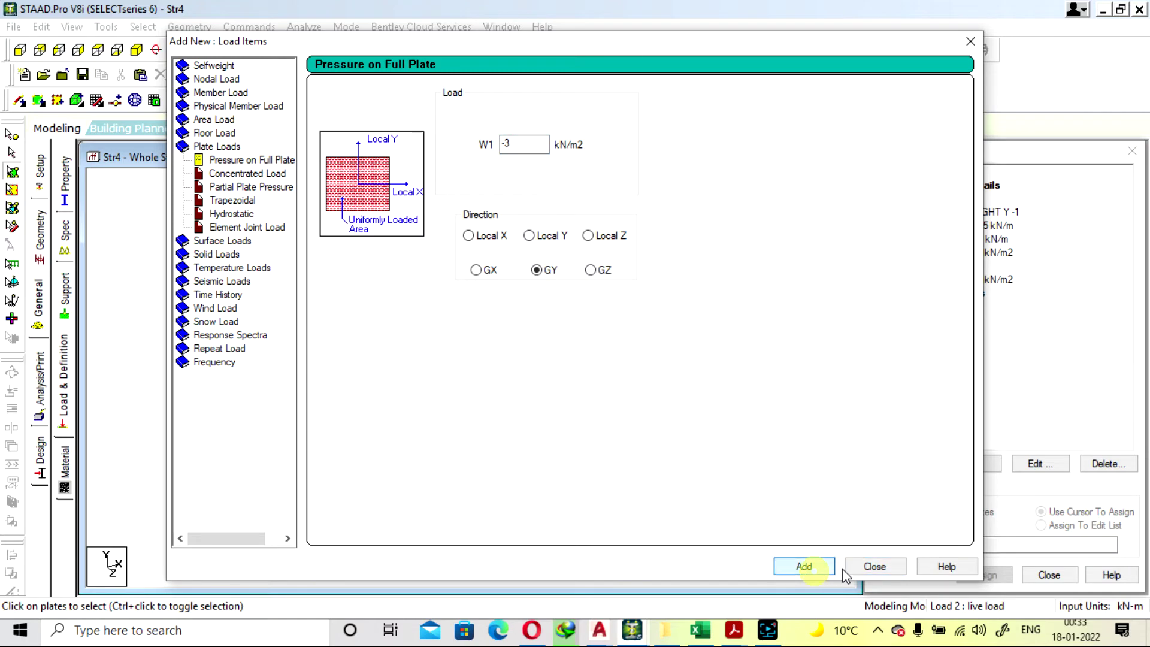
click(873, 566)
Assign the PR GY -3 kN/m2 live load to the slab plates on all floors, including the roof.
click(976, 280)
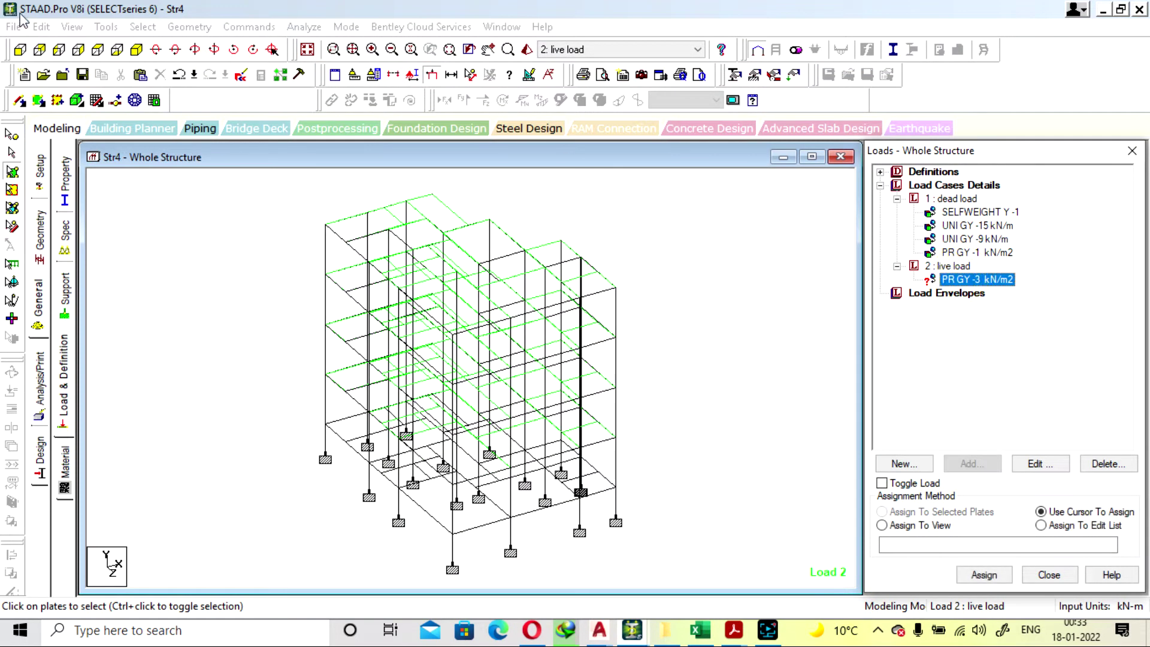
click(98, 50)
click(78, 49)
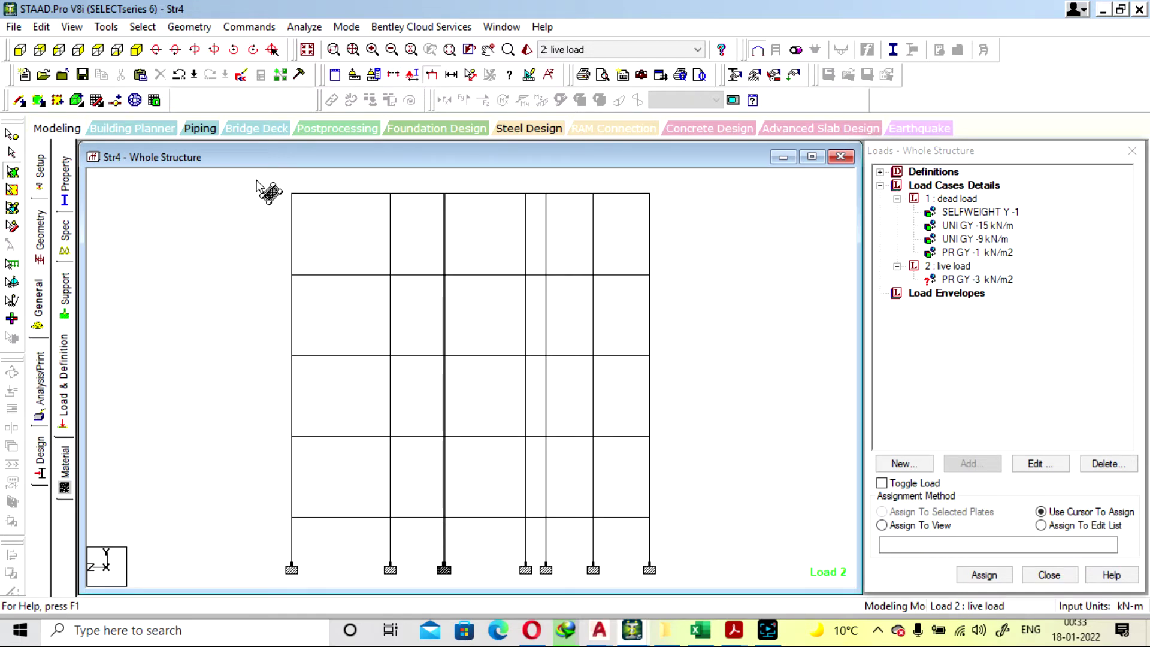
click(137, 49)
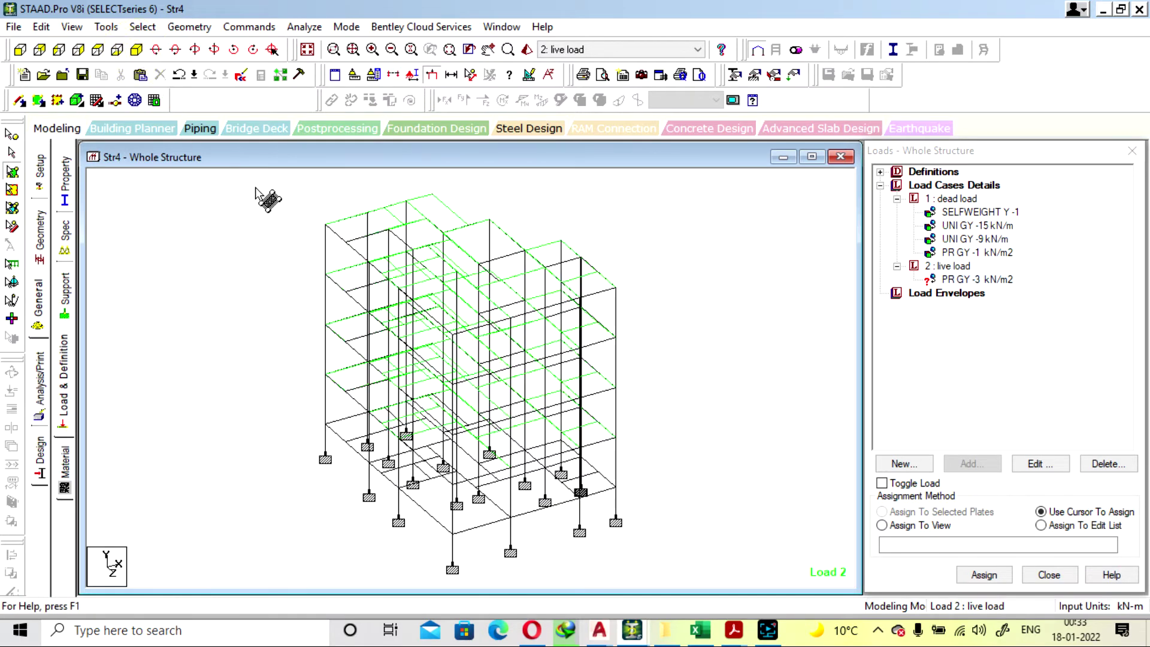
drag(248, 179, 675, 531)
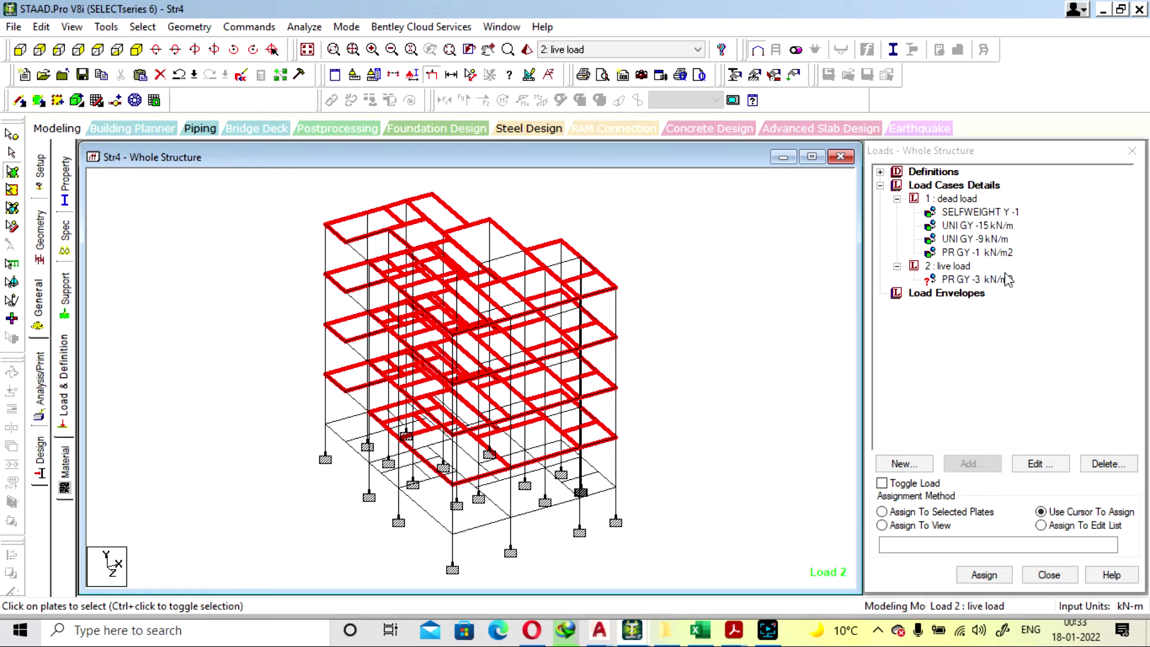
click(933, 511)
click(977, 576)
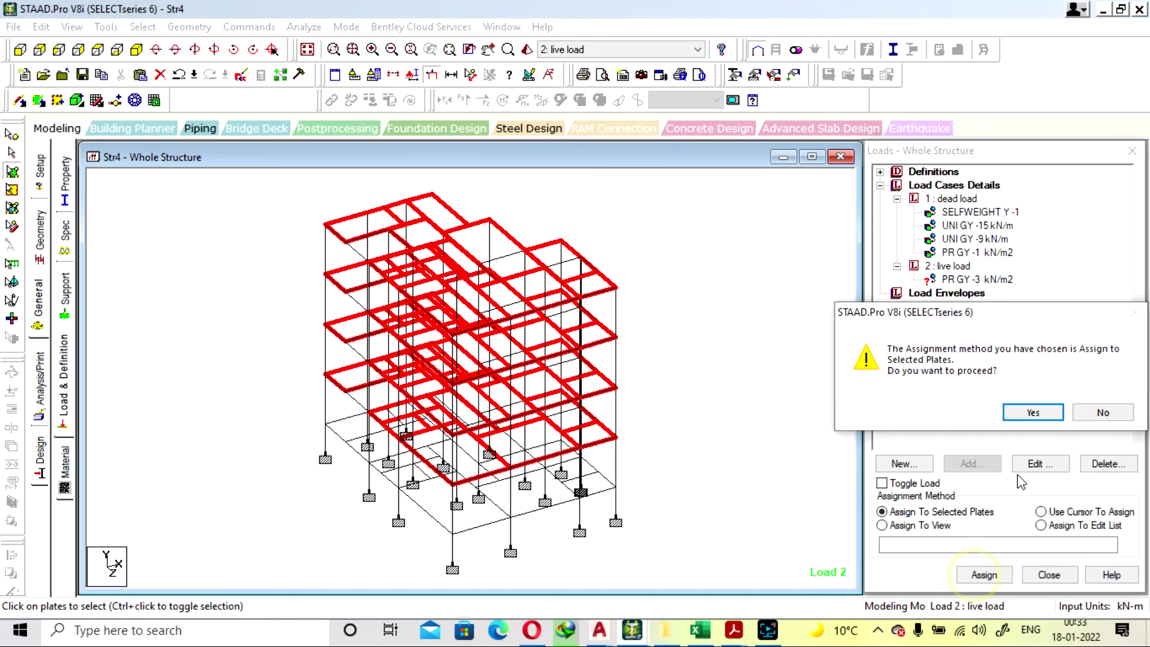
click(1026, 412)
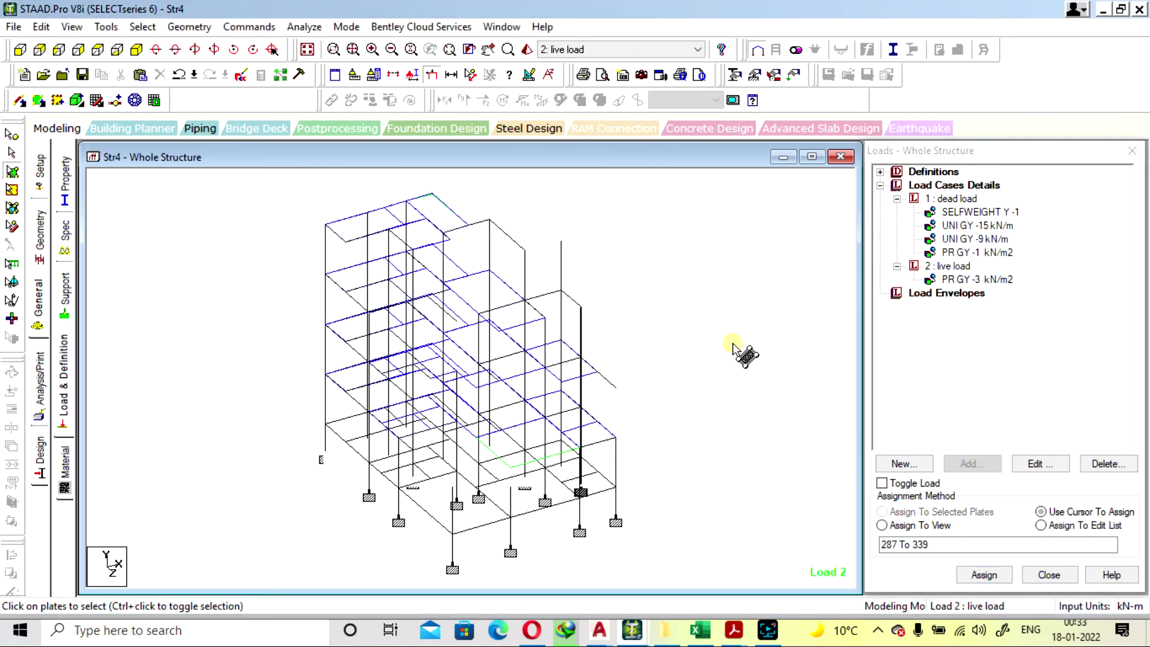
Review the plates carrying the PR GY -3 kN/m2 load in plan and the slab loadings on the SLAB LOAD sheet in Excel.
click(698, 632)
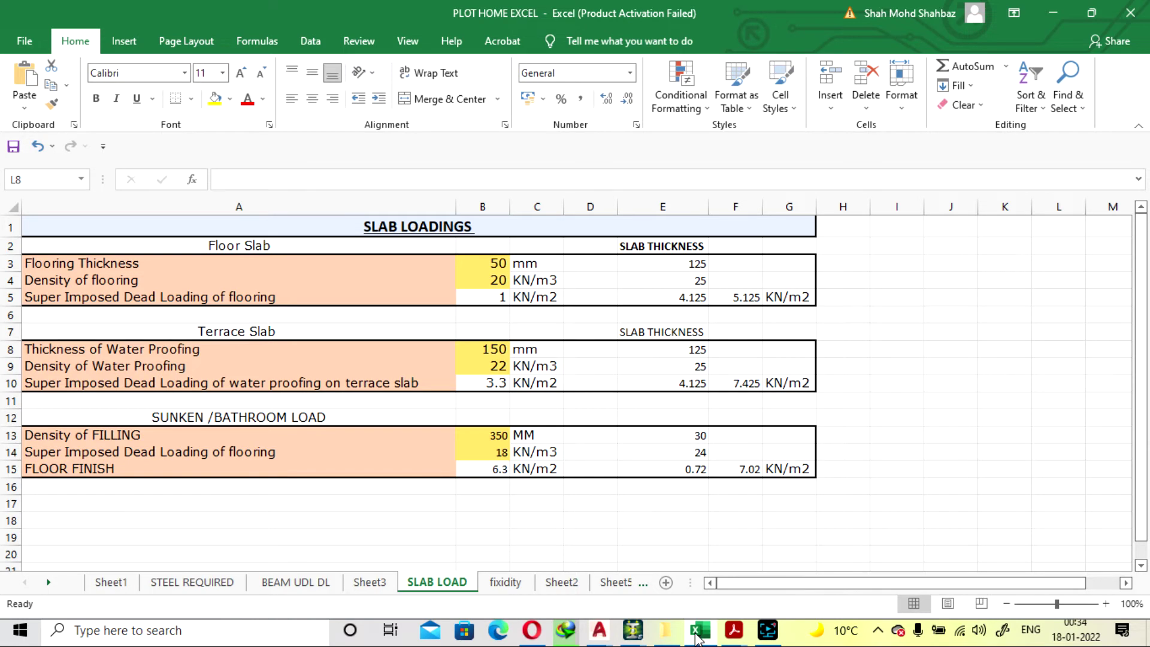
click(697, 635)
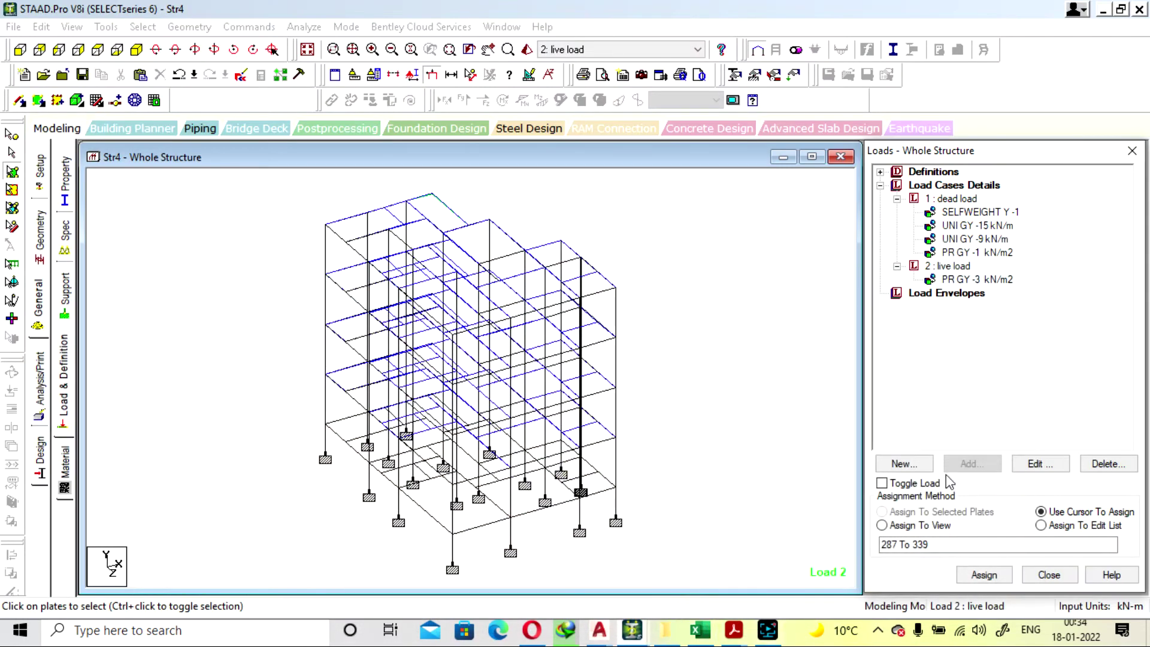
click(976, 279)
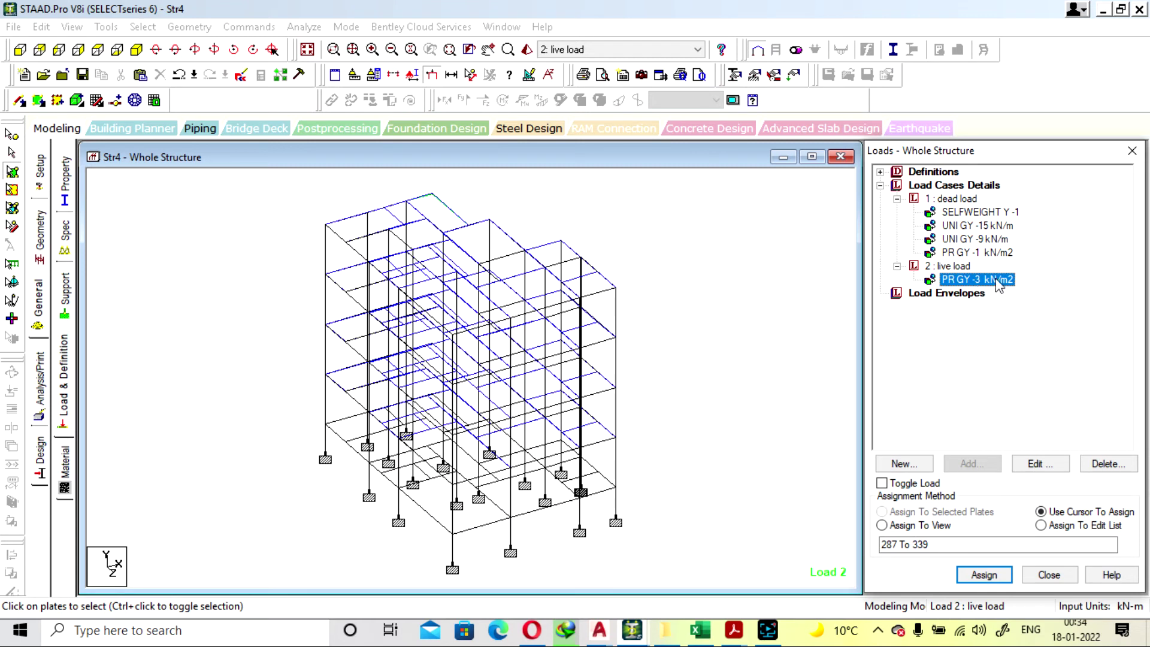
click(77, 49)
click(117, 49)
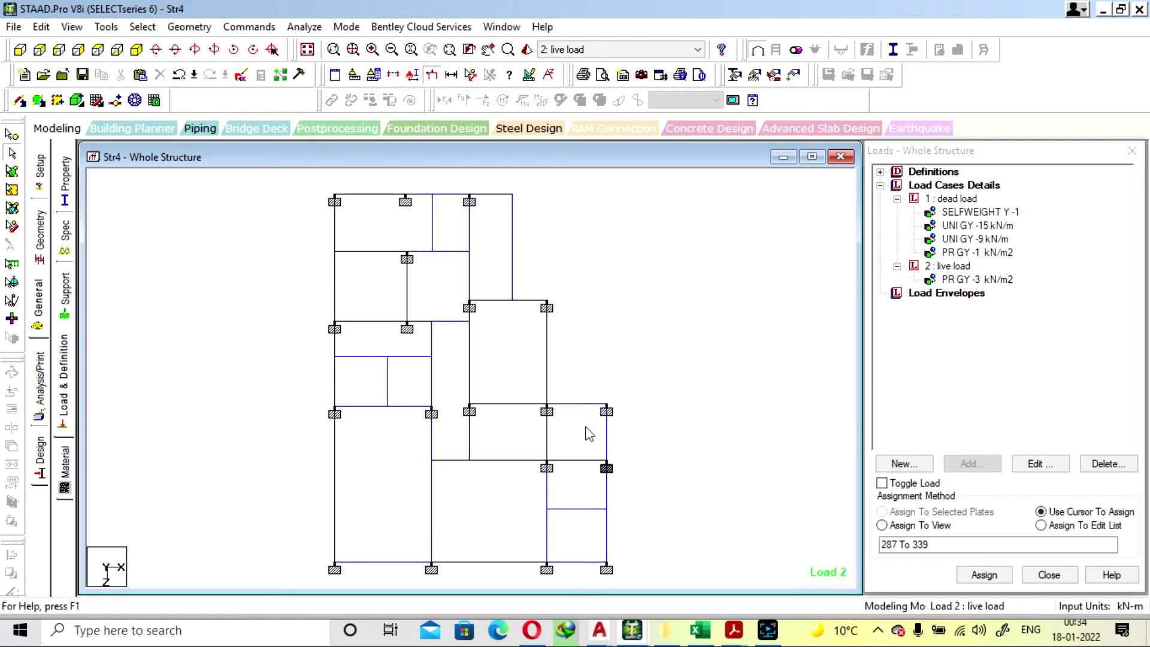
click(700, 630)
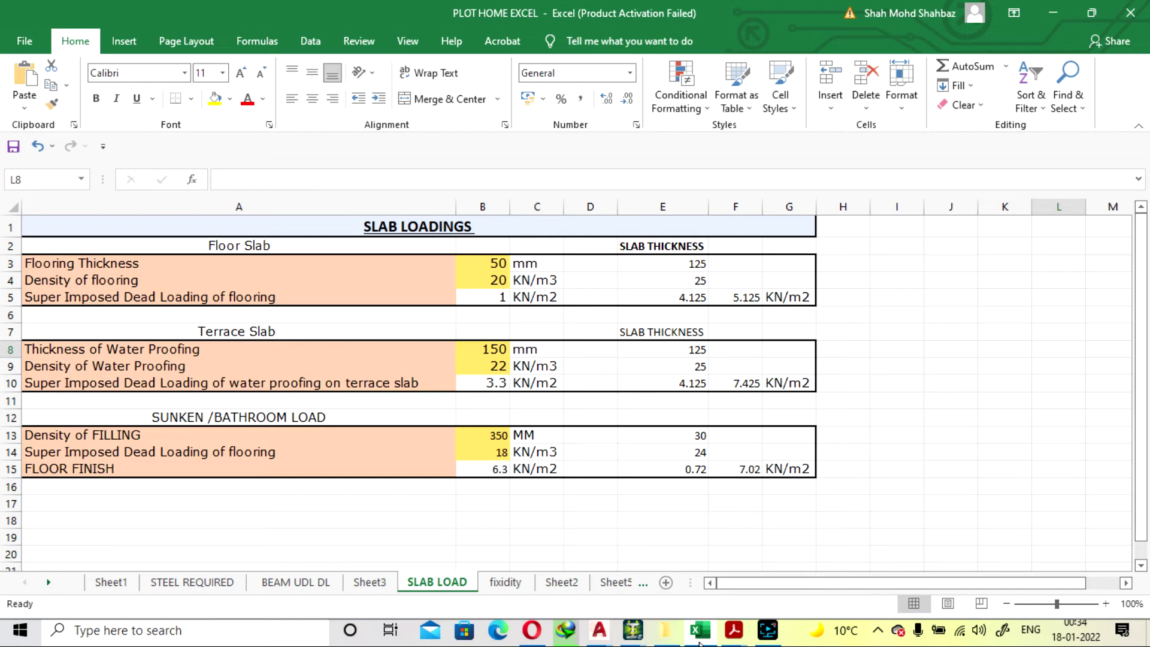
click(699, 630)
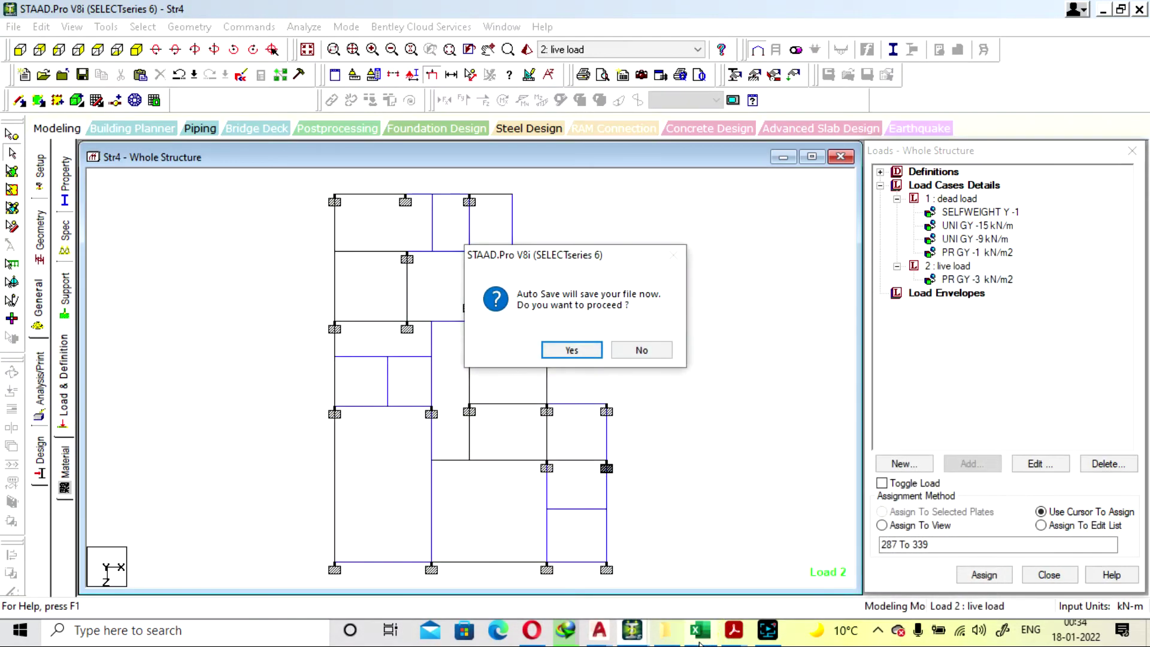
Let Auto Save save the structure file.
click(568, 349)
click(480, 340)
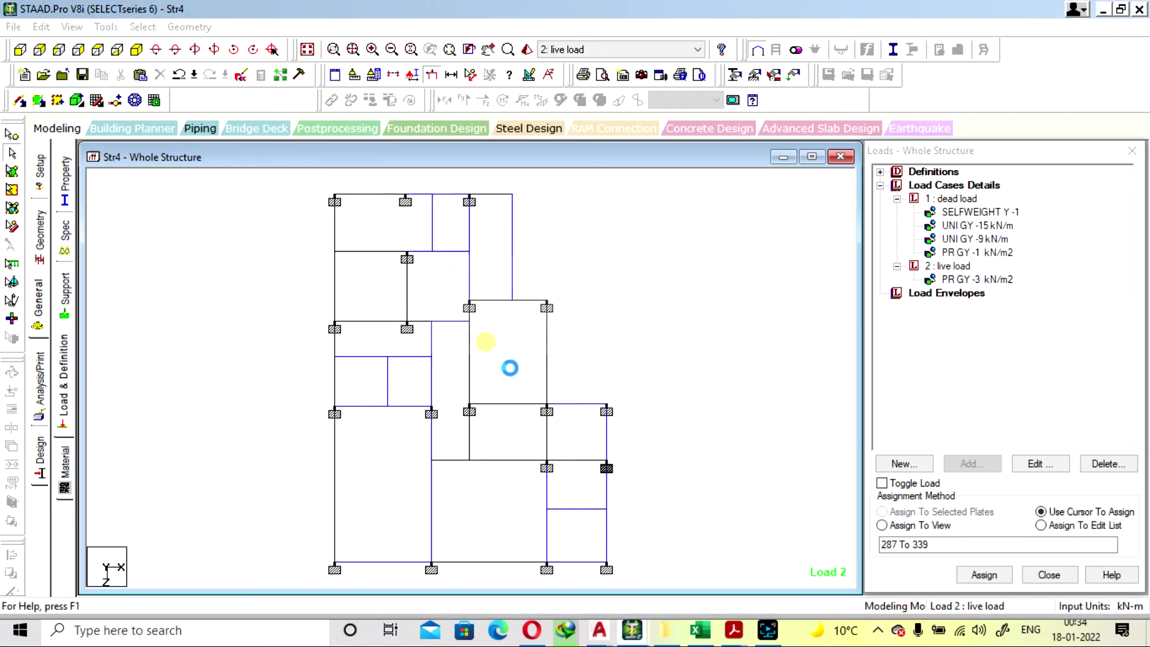
Review the SLAB LOAD sheet in Excel and the DEAD LOAD plate pressures in the Str3-1,5 reference model, then return to Str4.
click(700, 630)
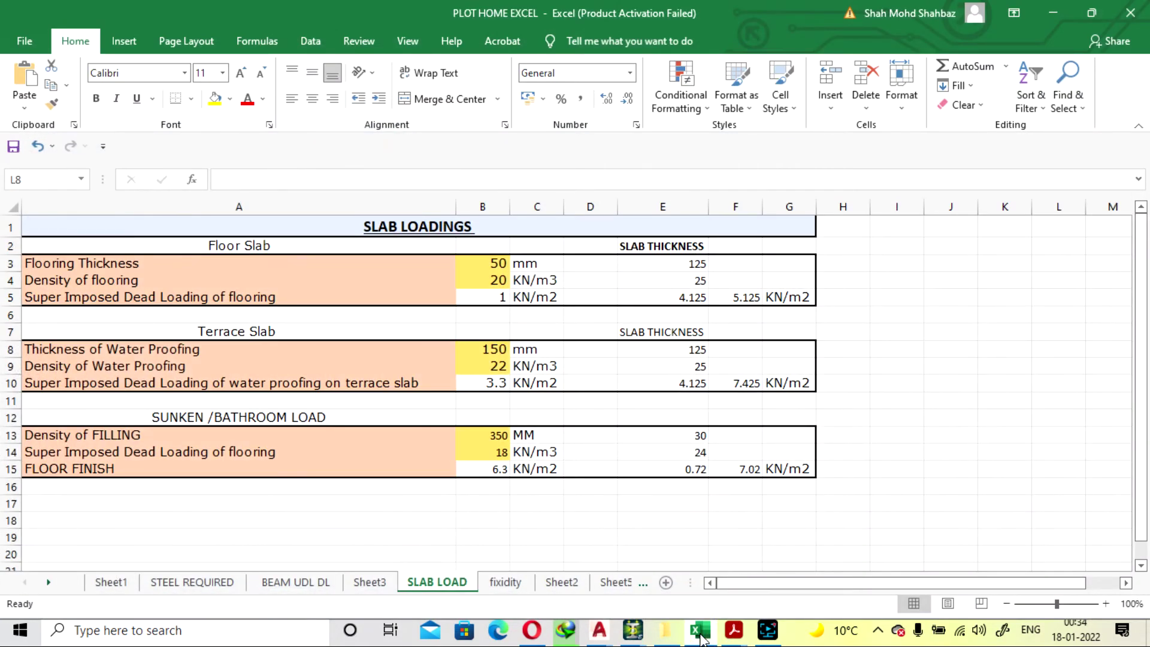
click(700, 630)
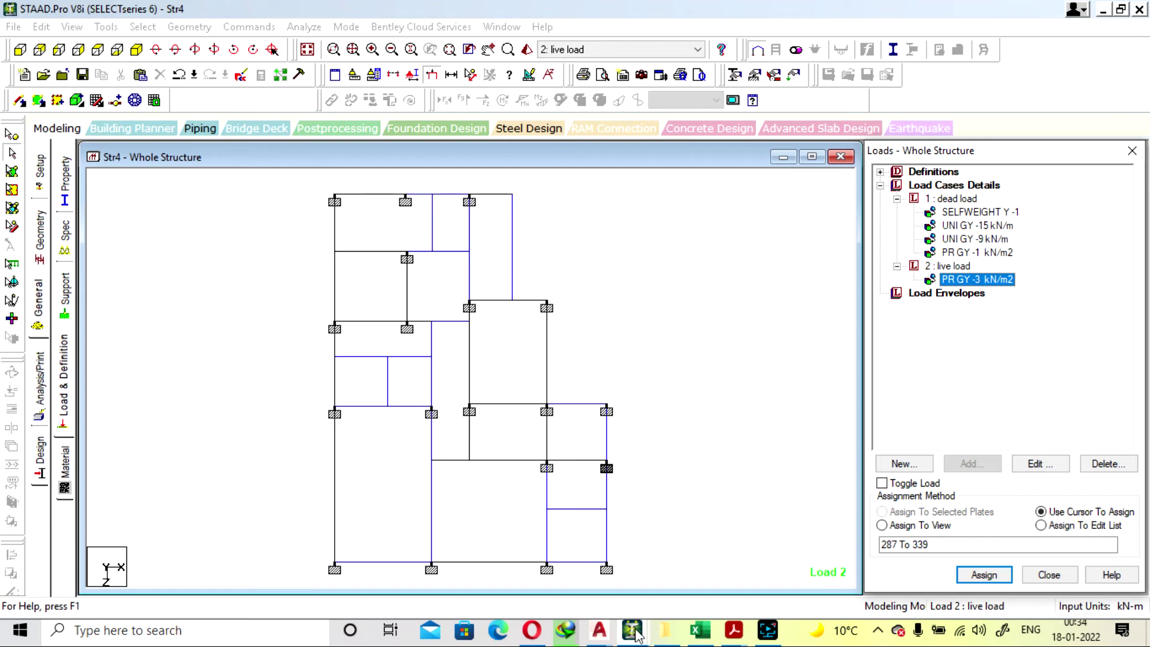
mouse_move(636, 634)
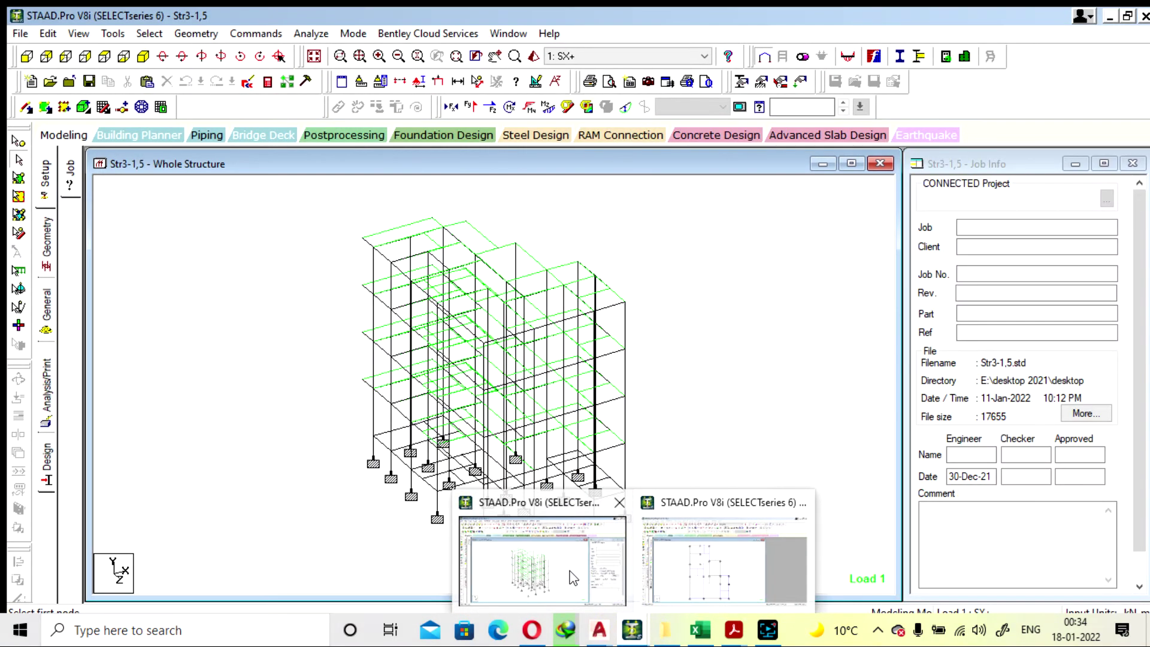
click(569, 569)
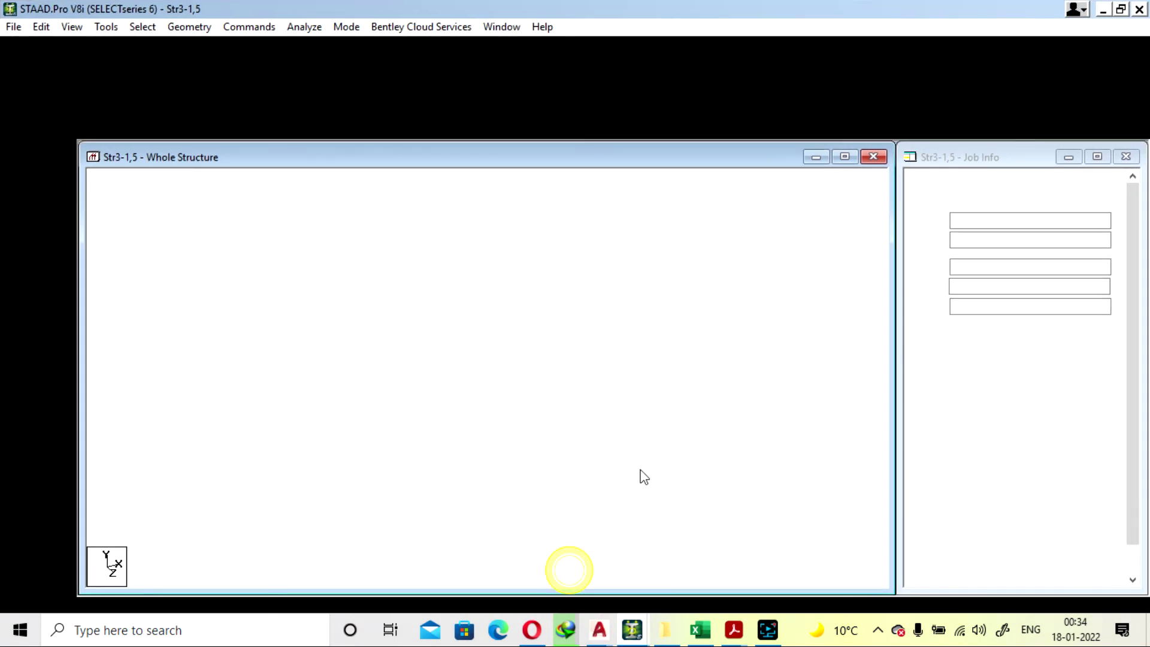
click(46, 307)
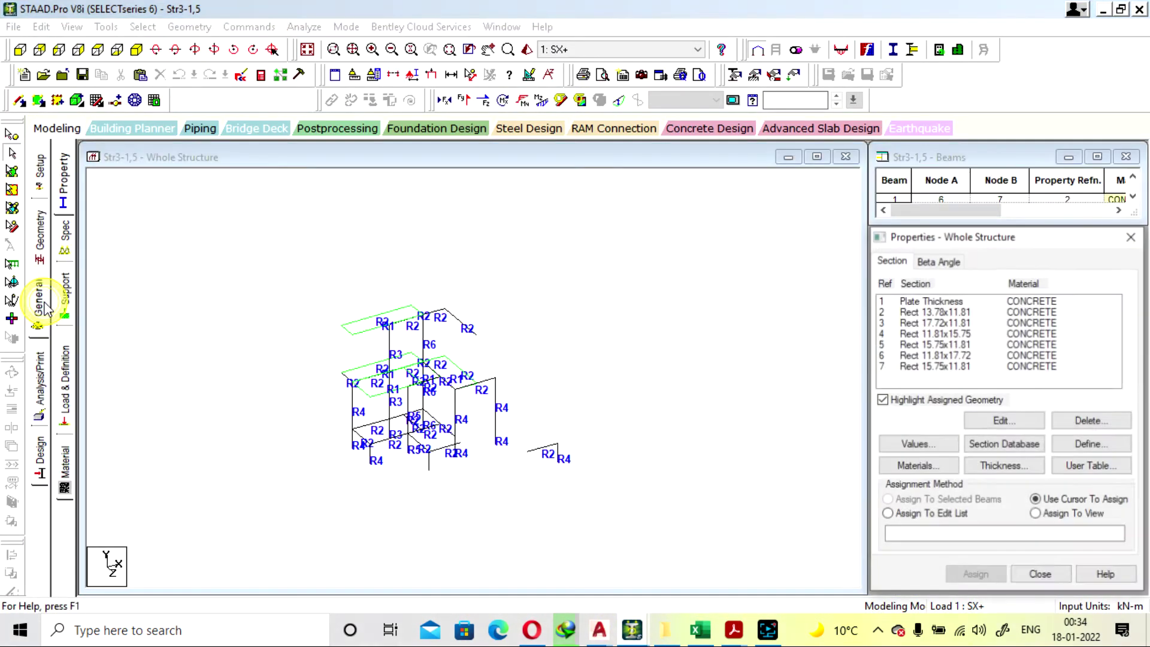
click(65, 398)
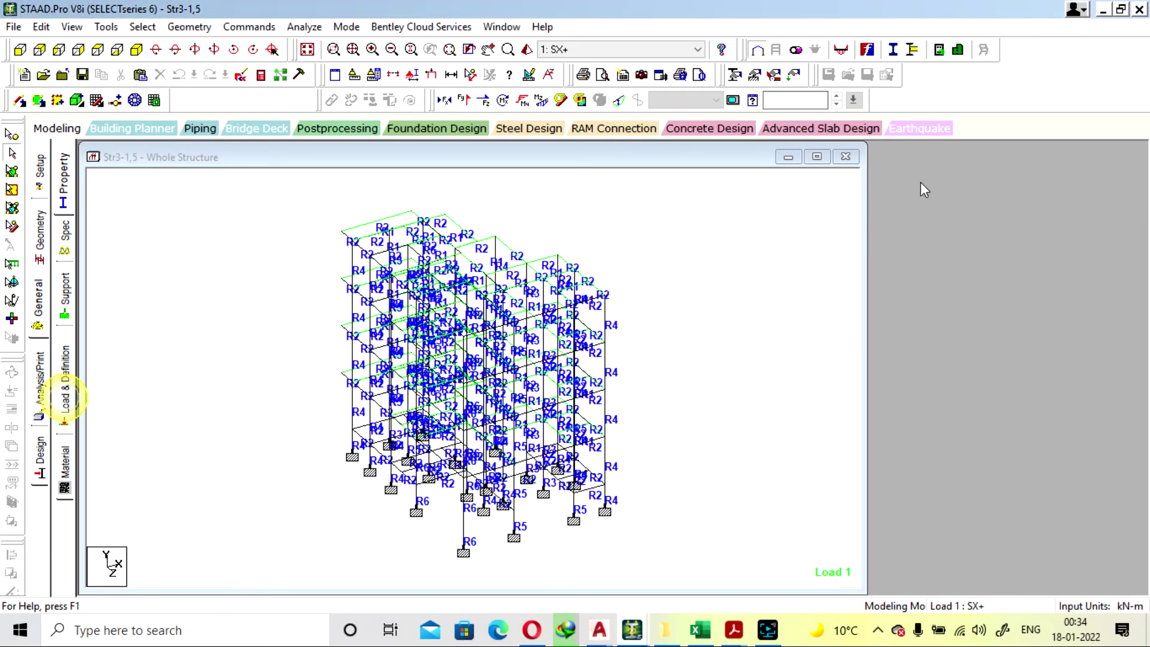
click(880, 188)
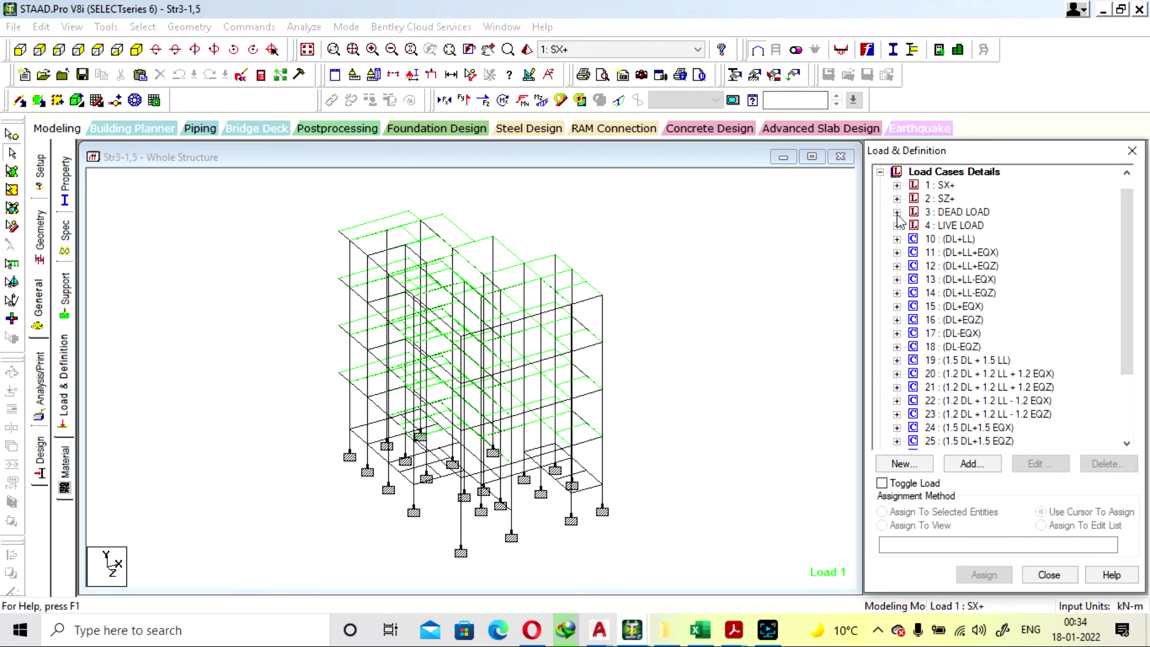
click(897, 213)
click(1002, 293)
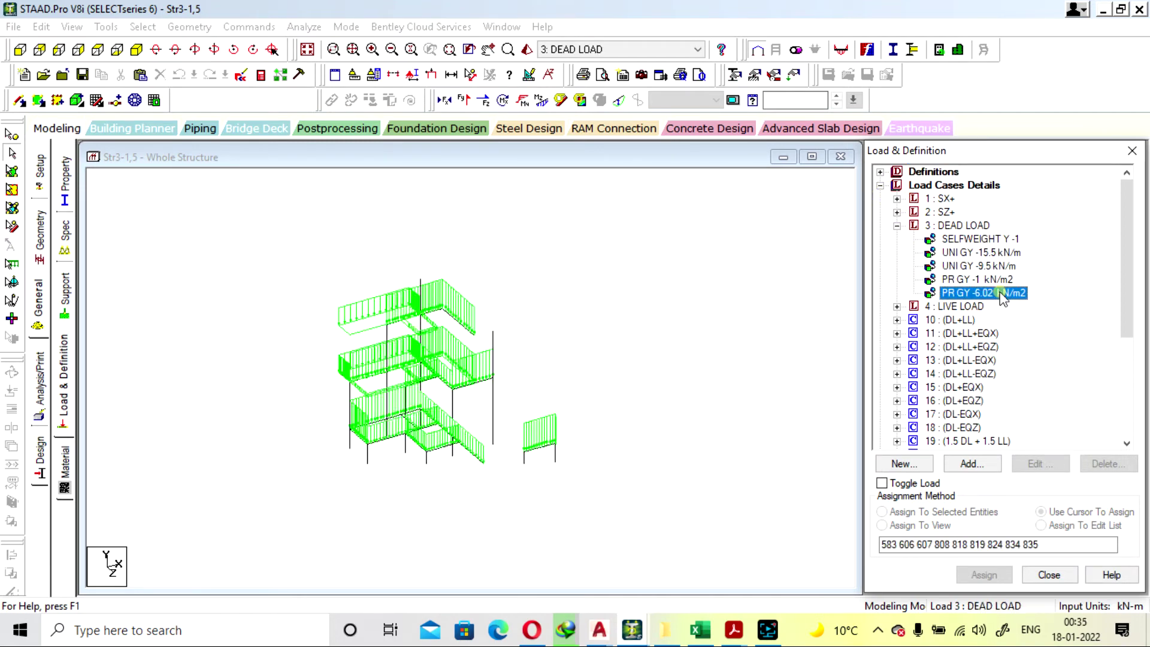
click(1104, 10)
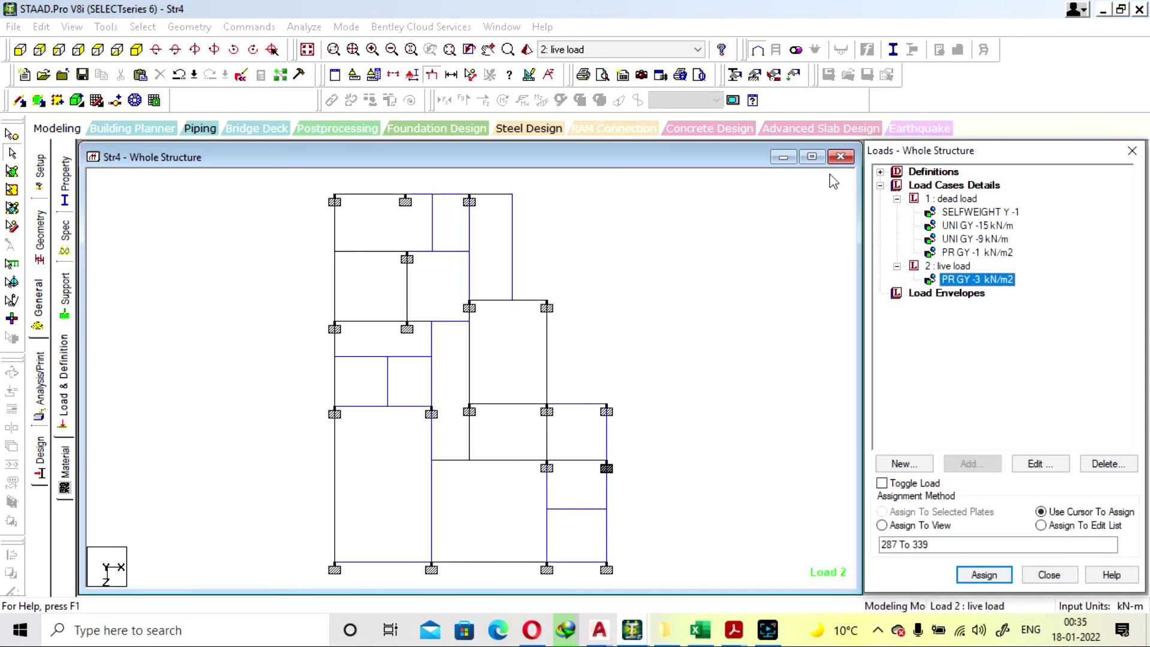
Add a full-plate pressure load of -7 kN/m2 in the GY direction to the dead load case.
click(952, 198)
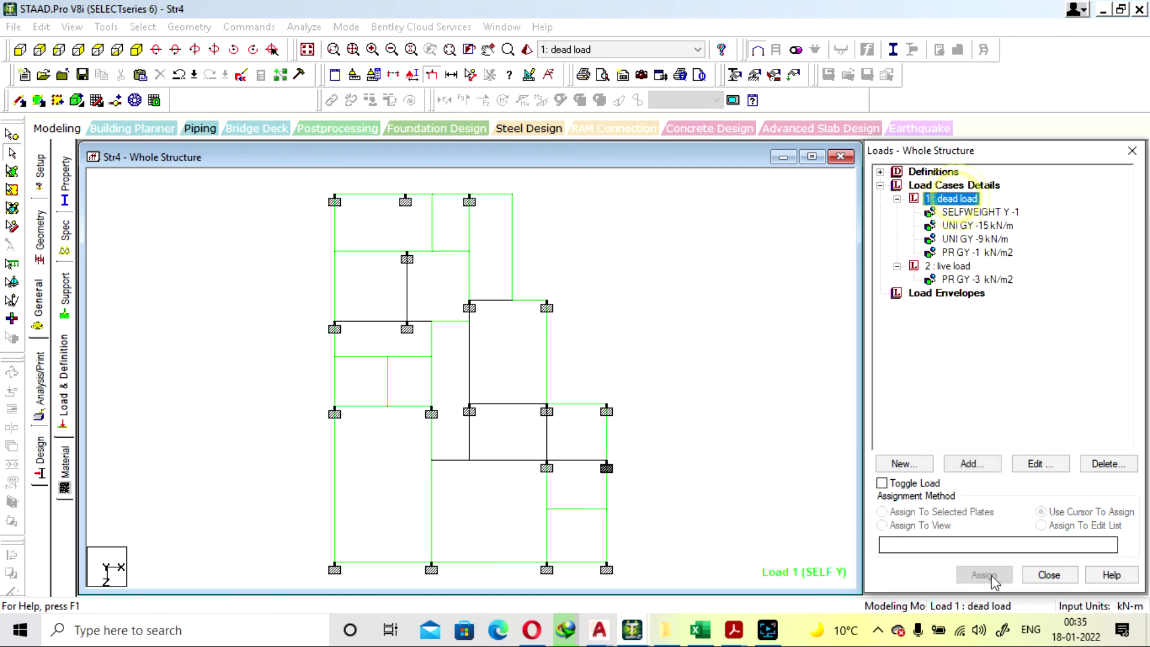
click(972, 464)
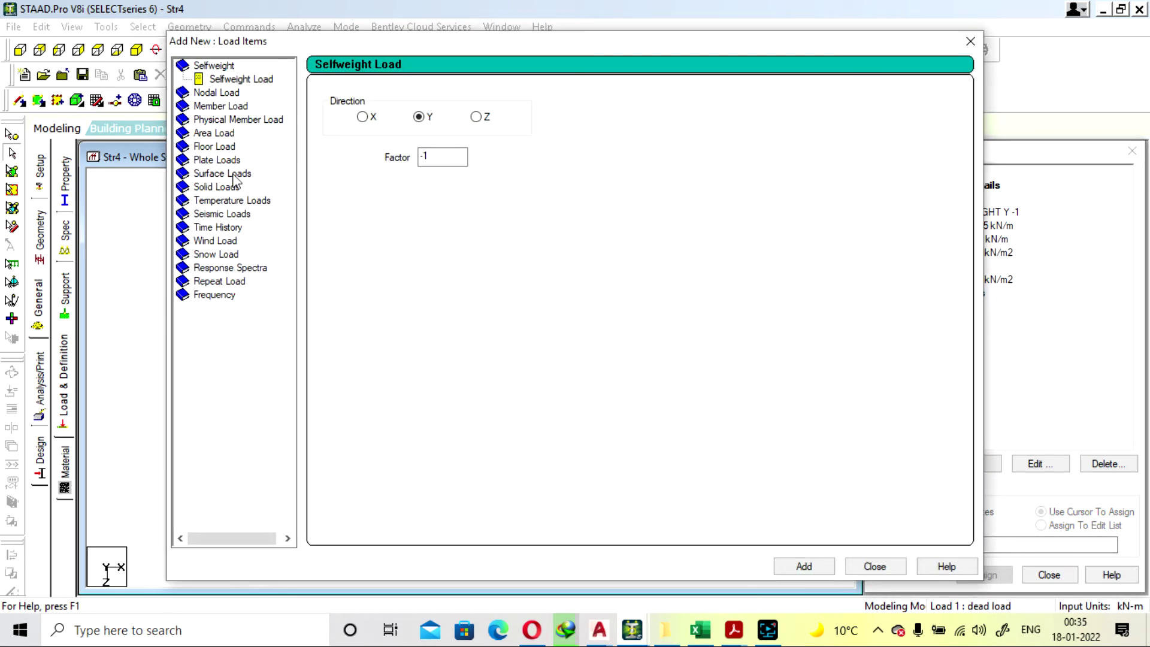
click(233, 174)
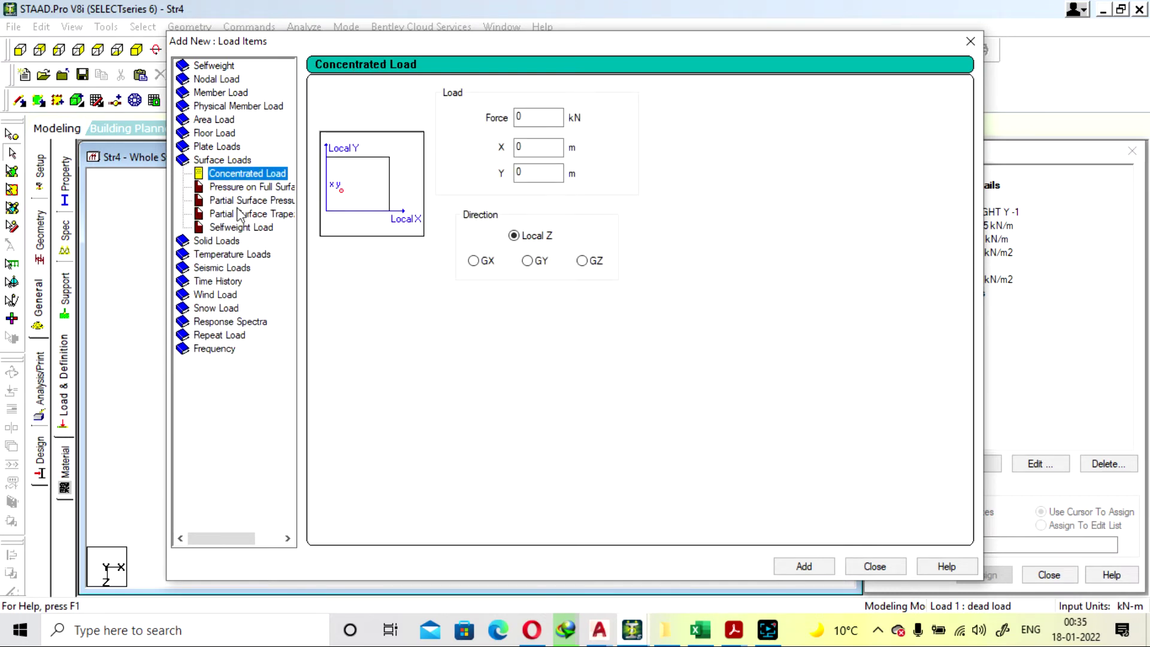
click(214, 133)
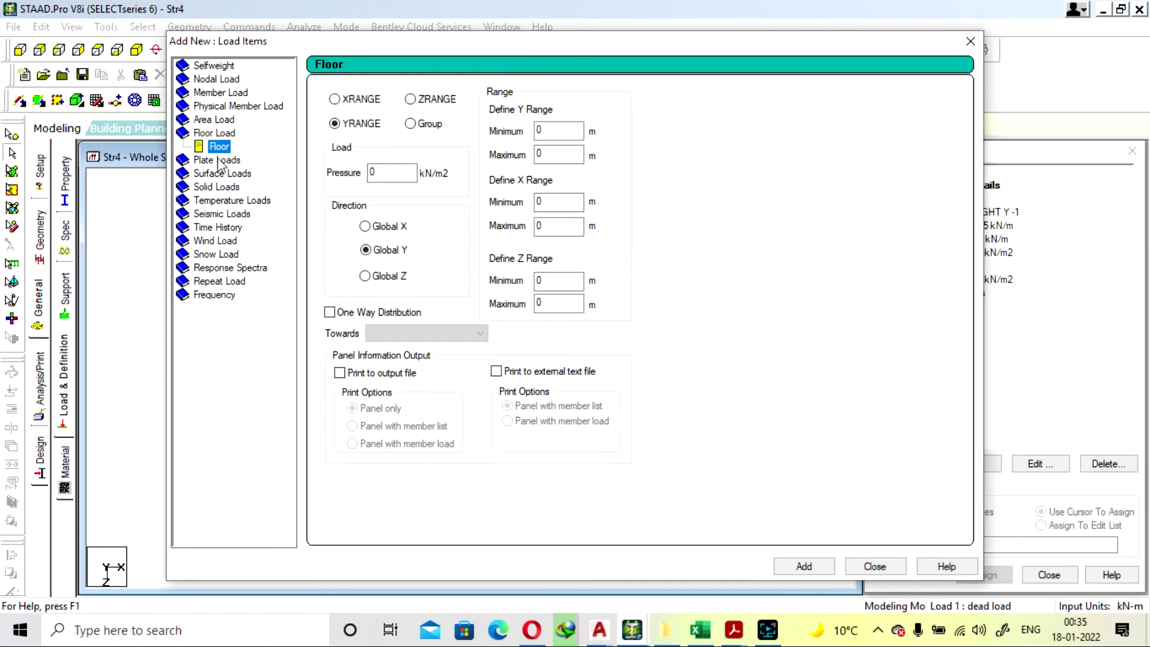
click(220, 163)
double_click(522, 144)
text(-7)
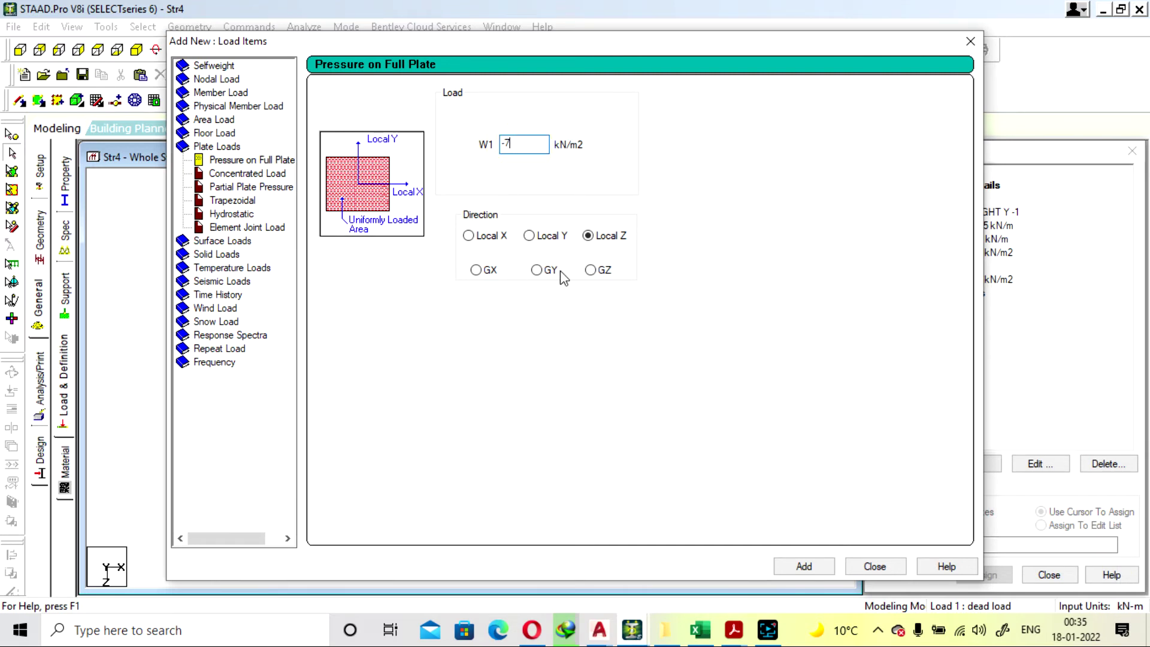
click(536, 270)
click(803, 566)
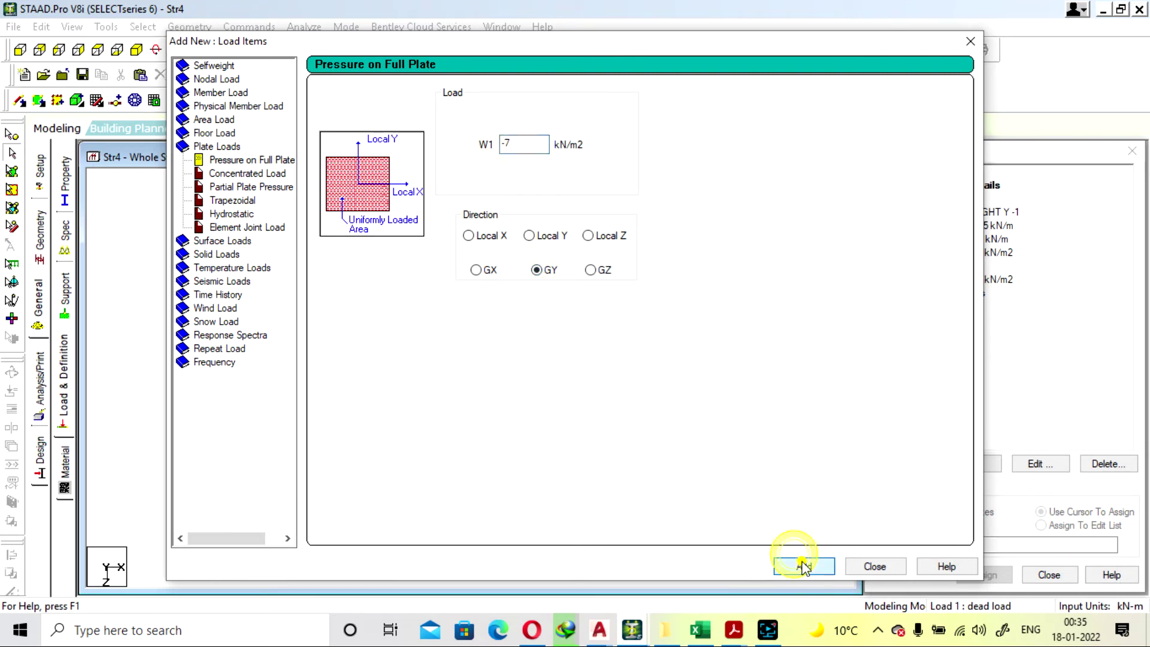
click(875, 566)
Check the sunken slab loading in Excel and set the dead load case's unassigned plate pressure to -6 kN/m2.
click(986, 271)
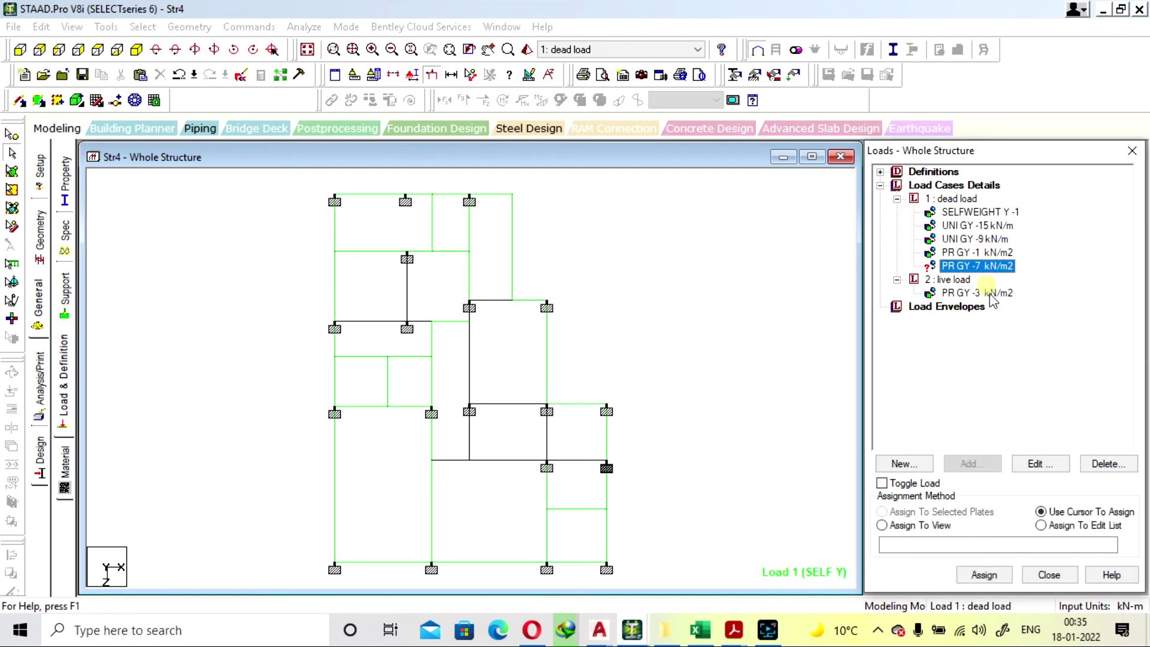
click(986, 292)
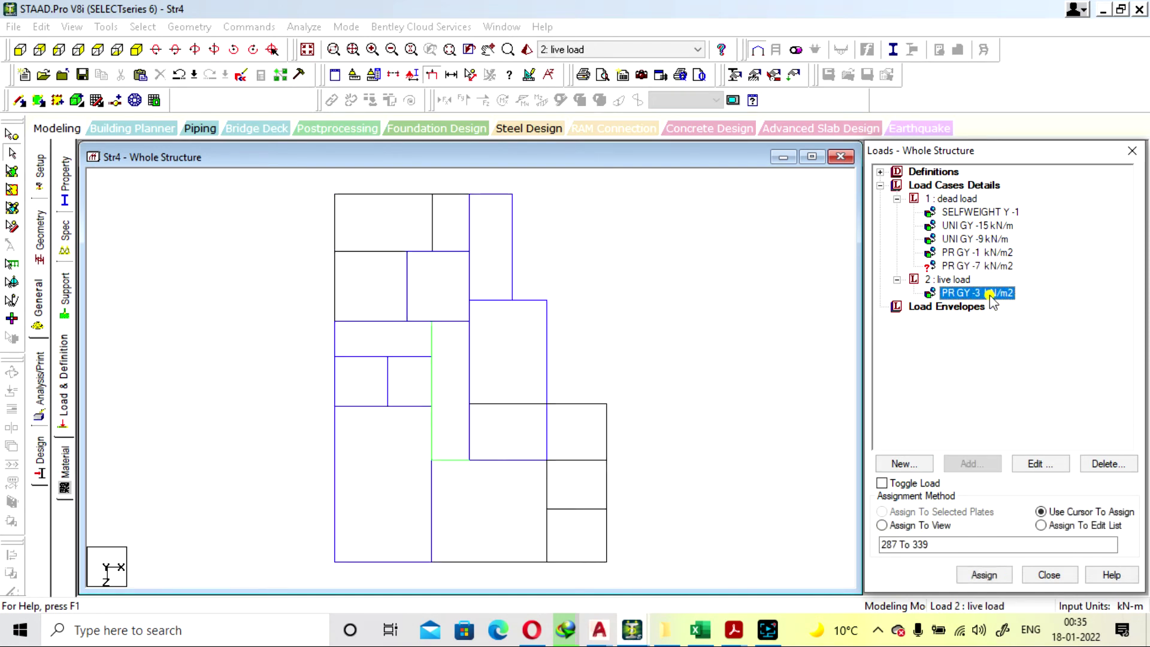
click(973, 265)
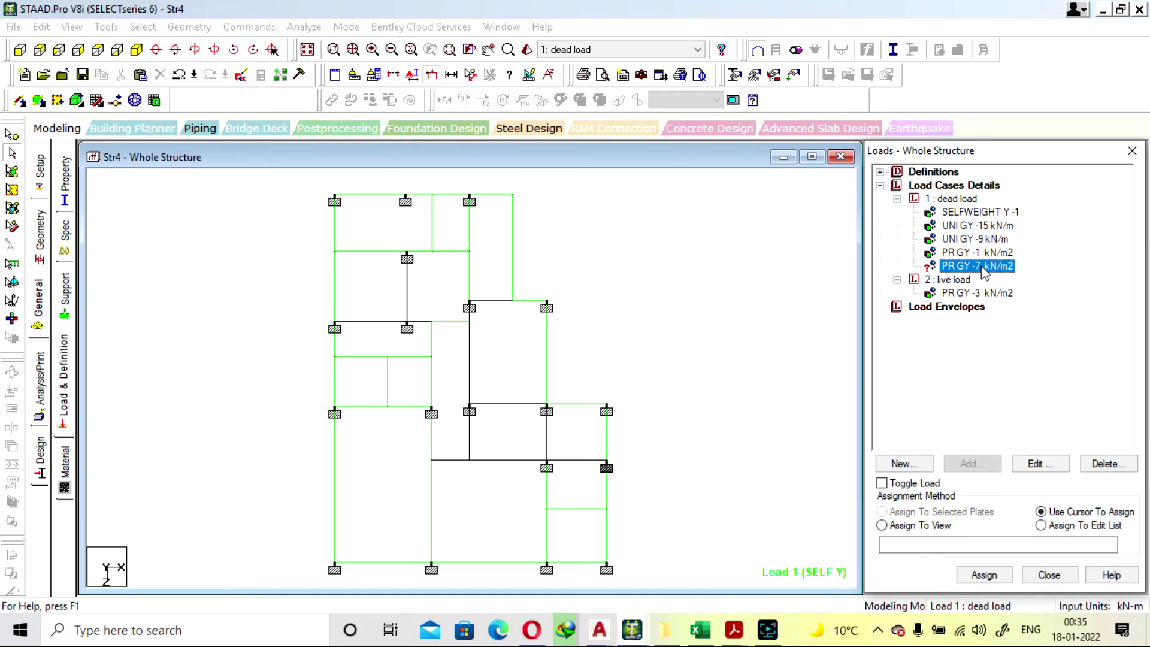
double_click(984, 268)
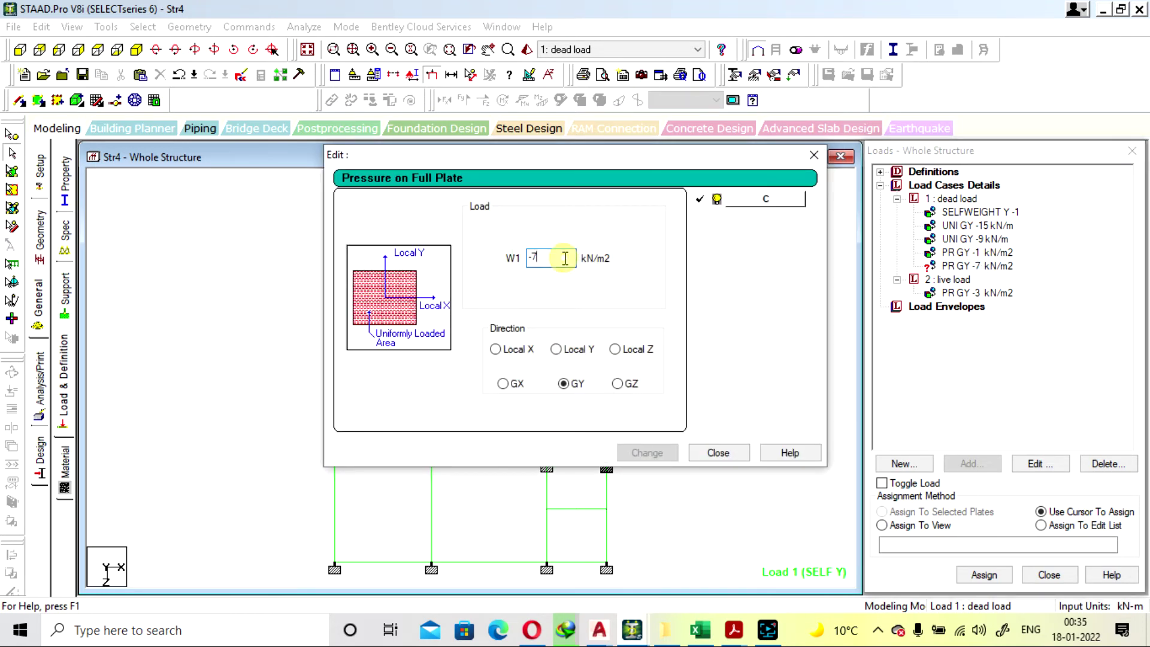
click(699, 630)
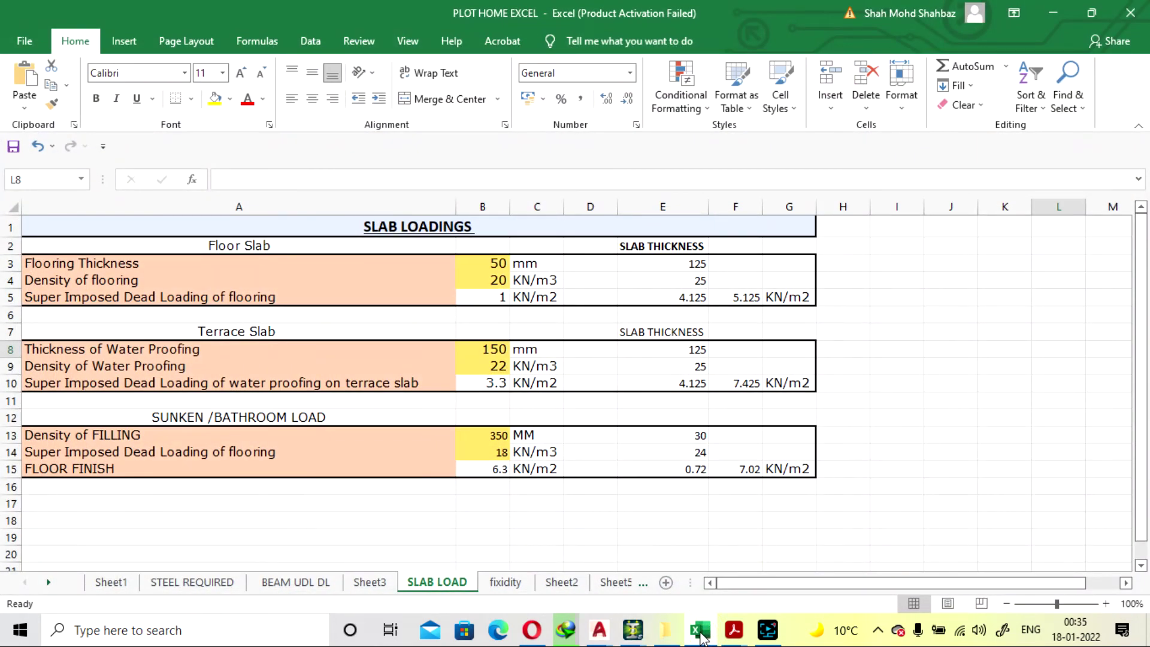
click(701, 635)
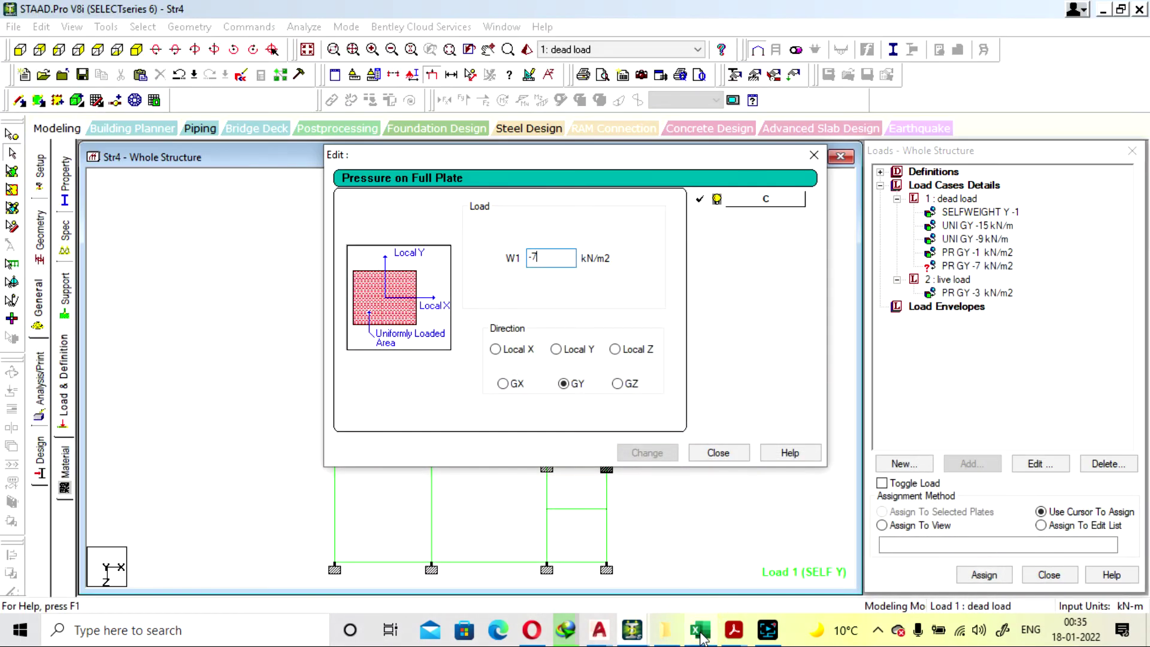
click(700, 635)
click(701, 635)
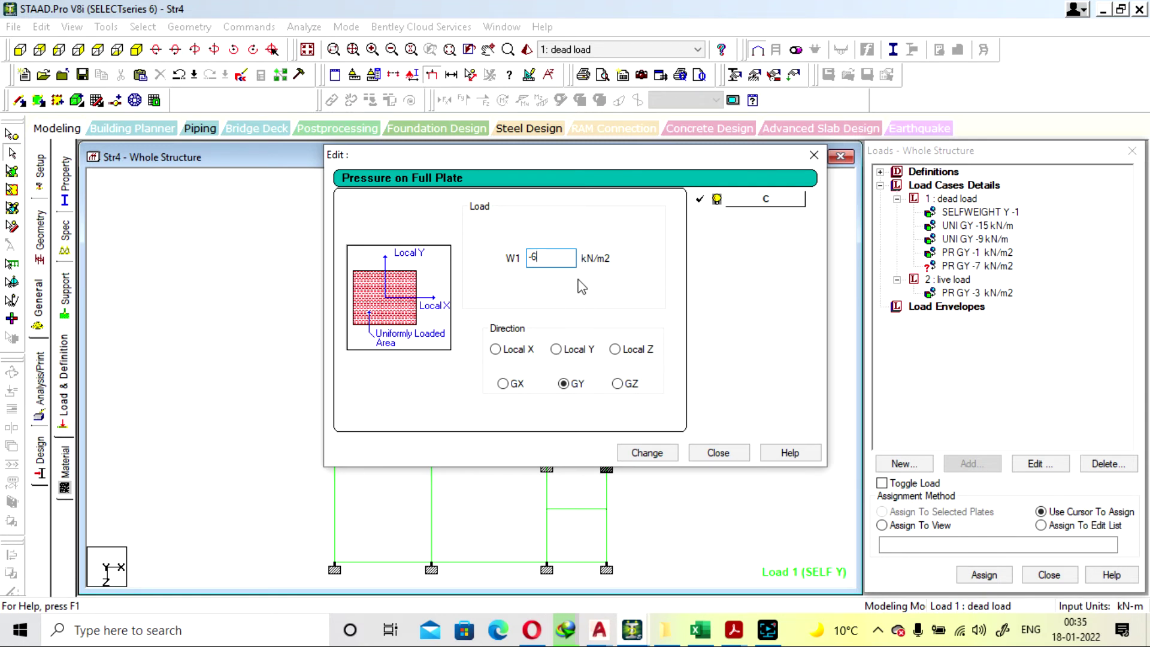
click(646, 454)
click(716, 453)
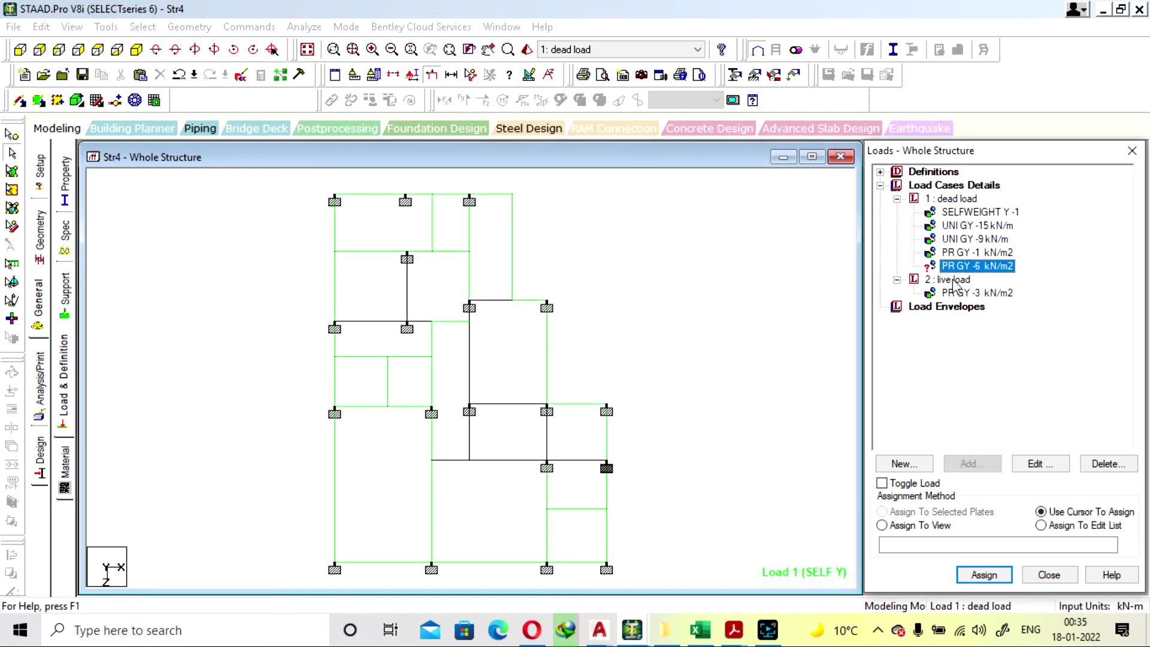
click(579, 487)
click(580, 437)
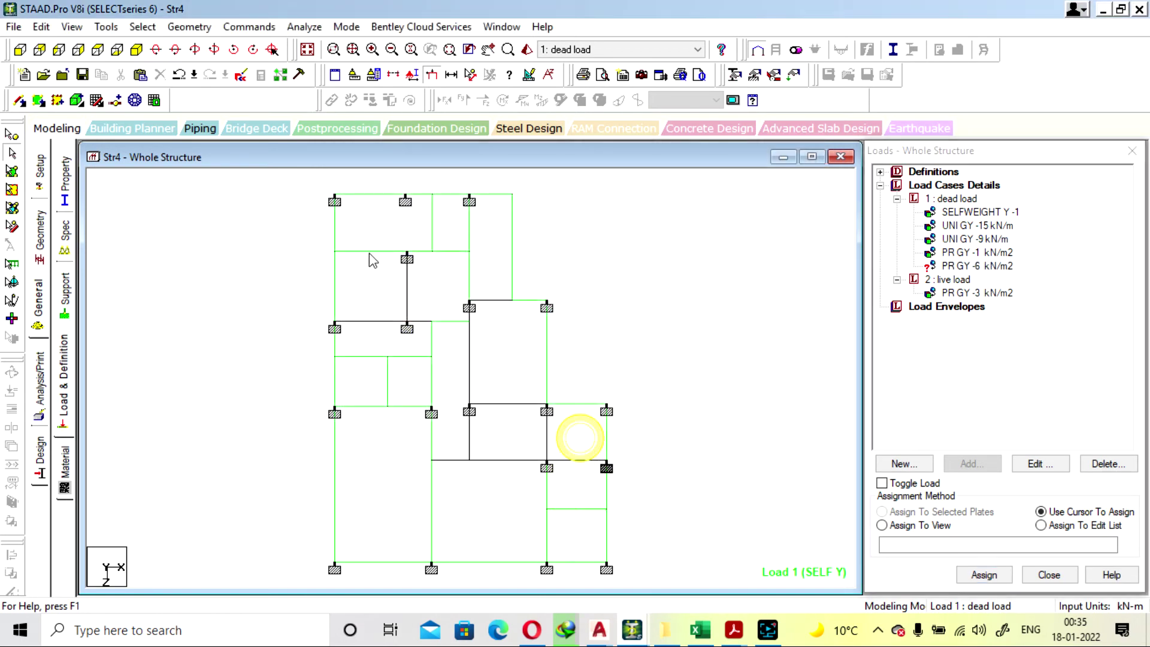
click(12, 172)
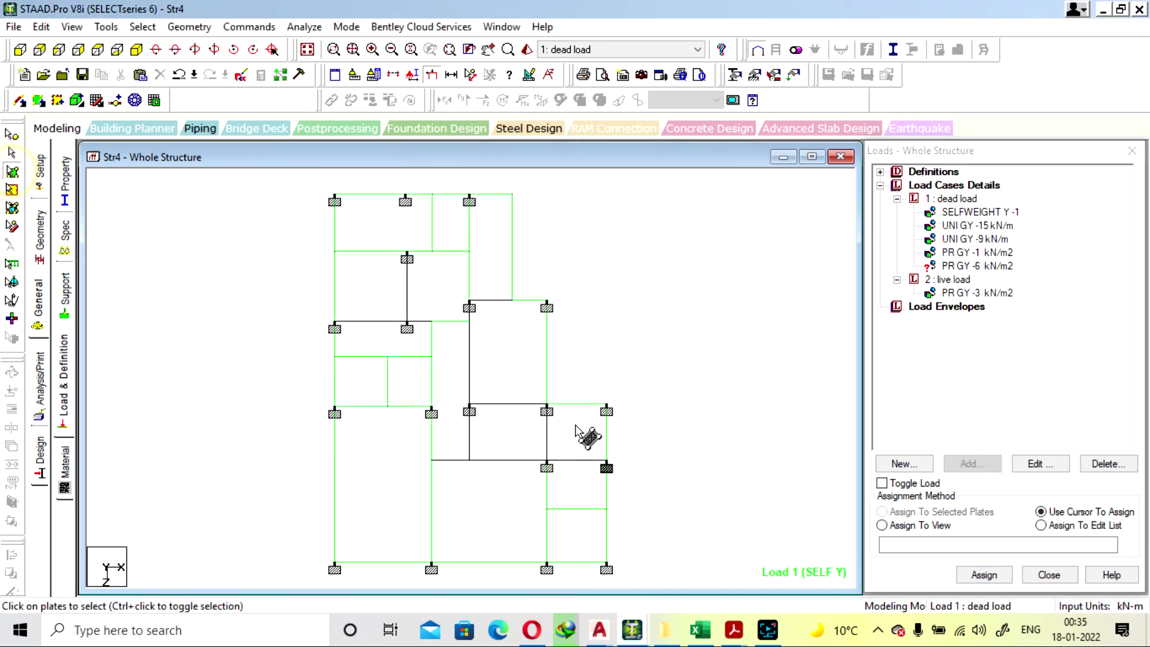
click(577, 424)
click(369, 381)
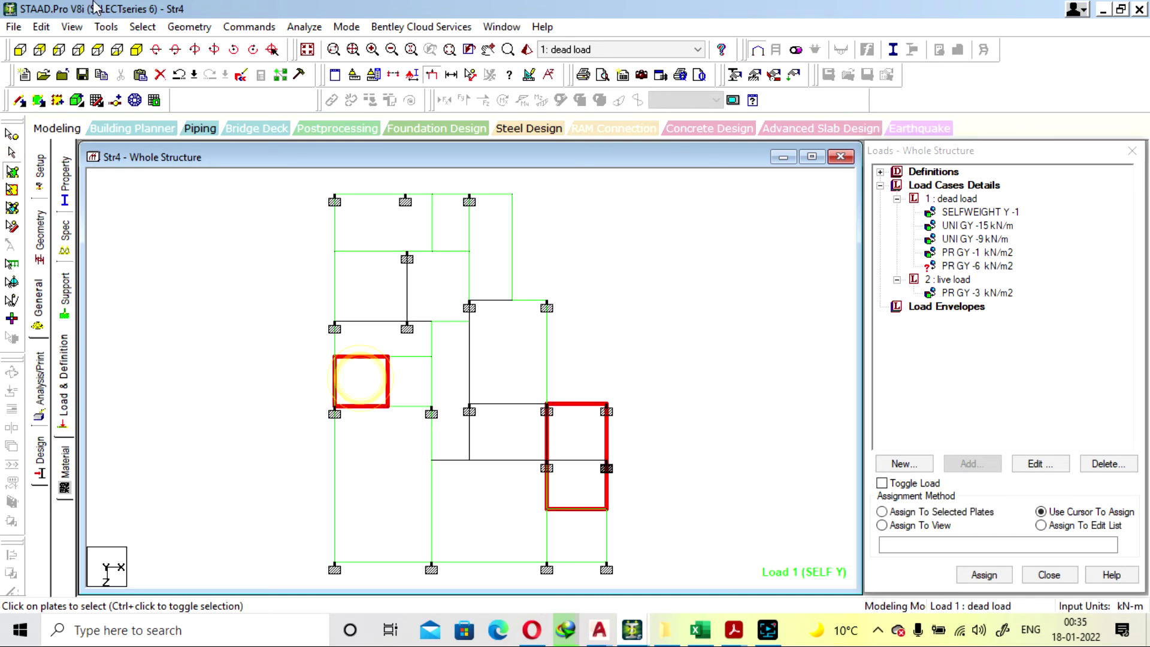
click(137, 50)
Select the two sunken bathroom slab plates on all four slab levels and assign them the PR GY -6 kN/m2 dead load.
click(98, 50)
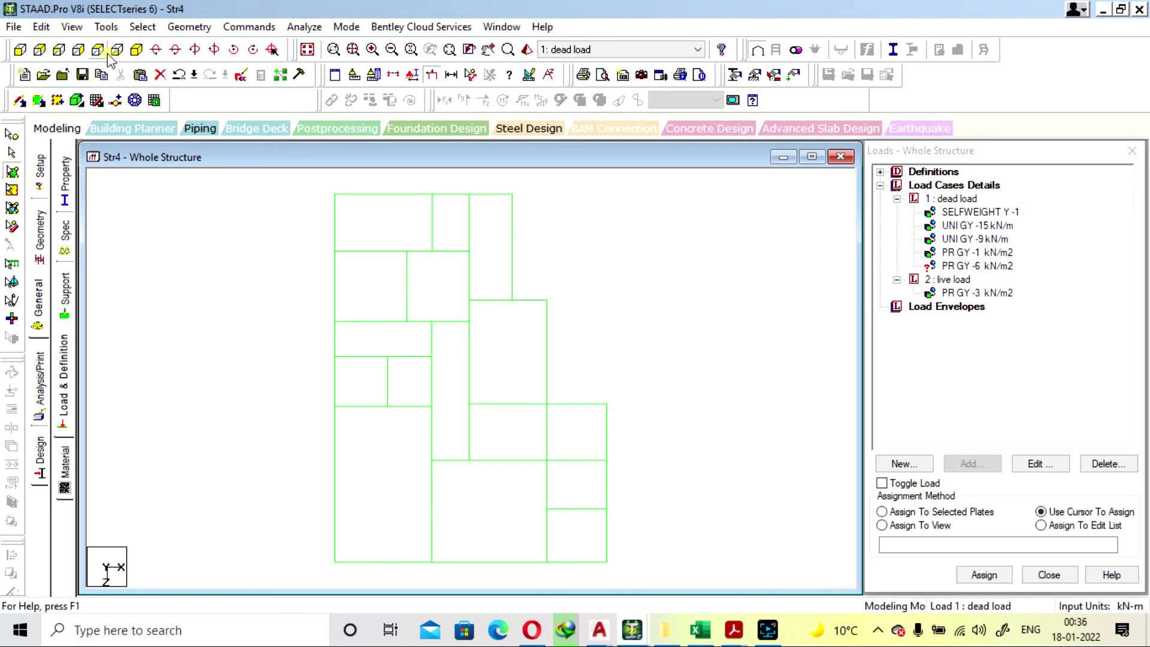
click(385, 390)
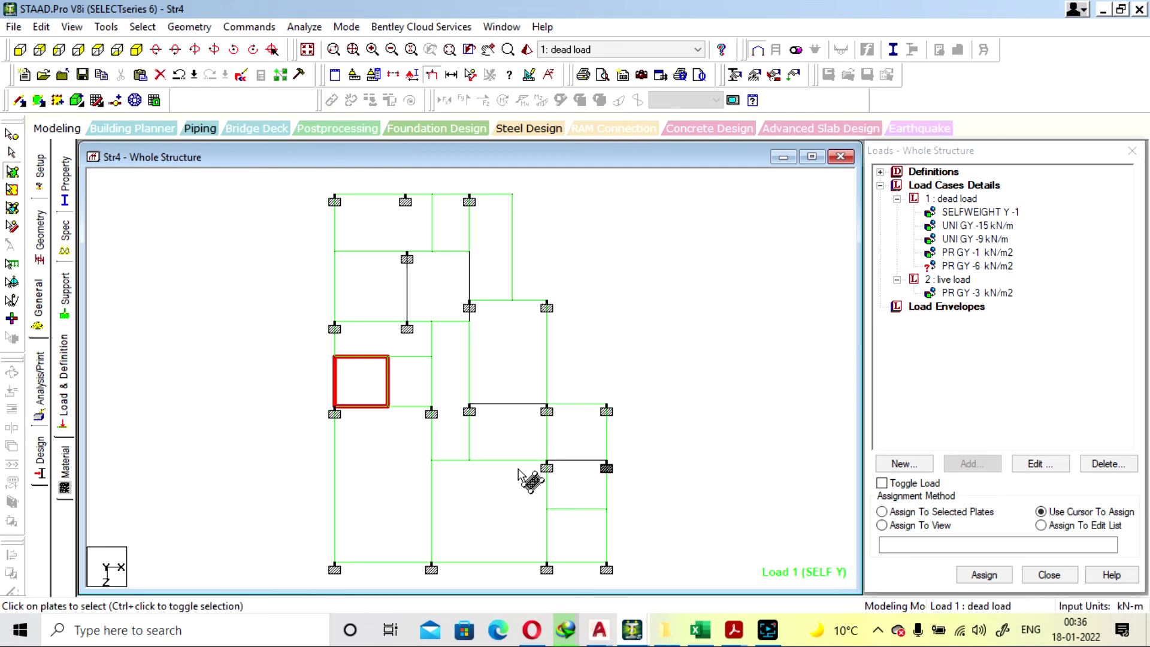
drag(658, 440, 546, 348)
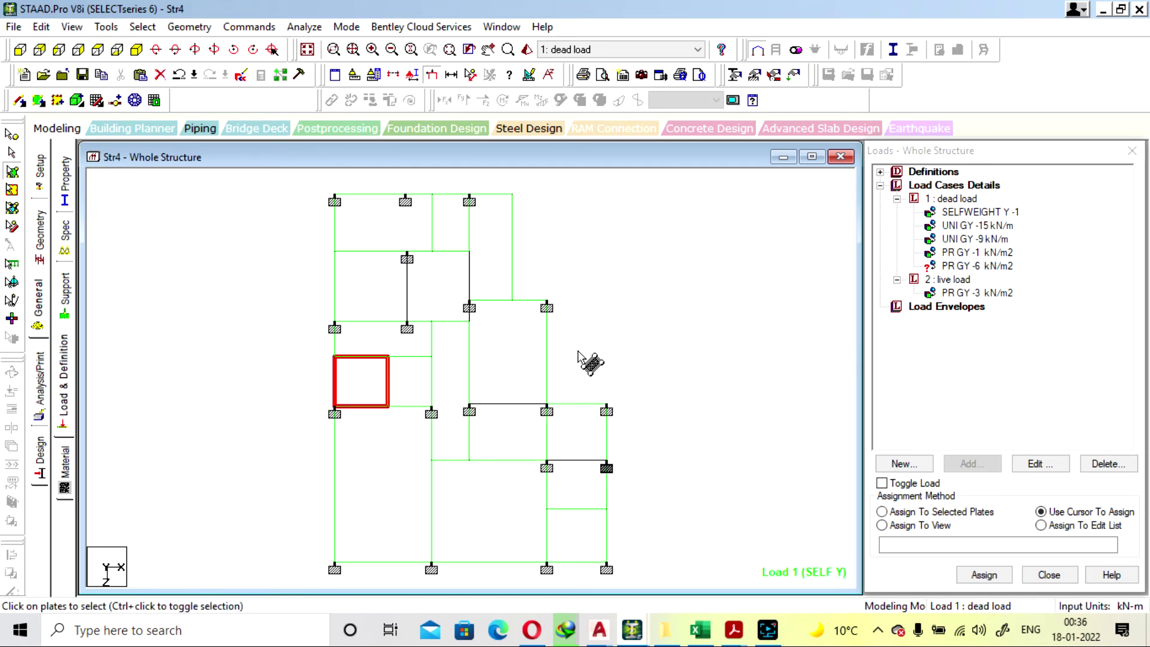
drag(651, 496, 554, 376)
click(135, 49)
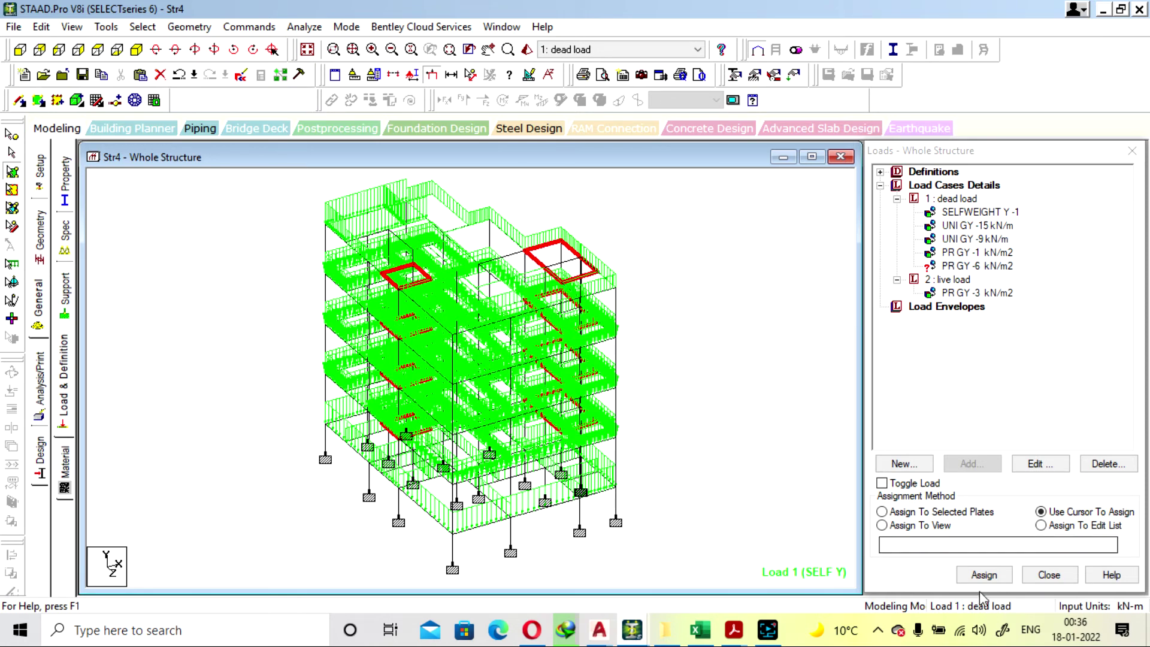
click(947, 513)
click(989, 578)
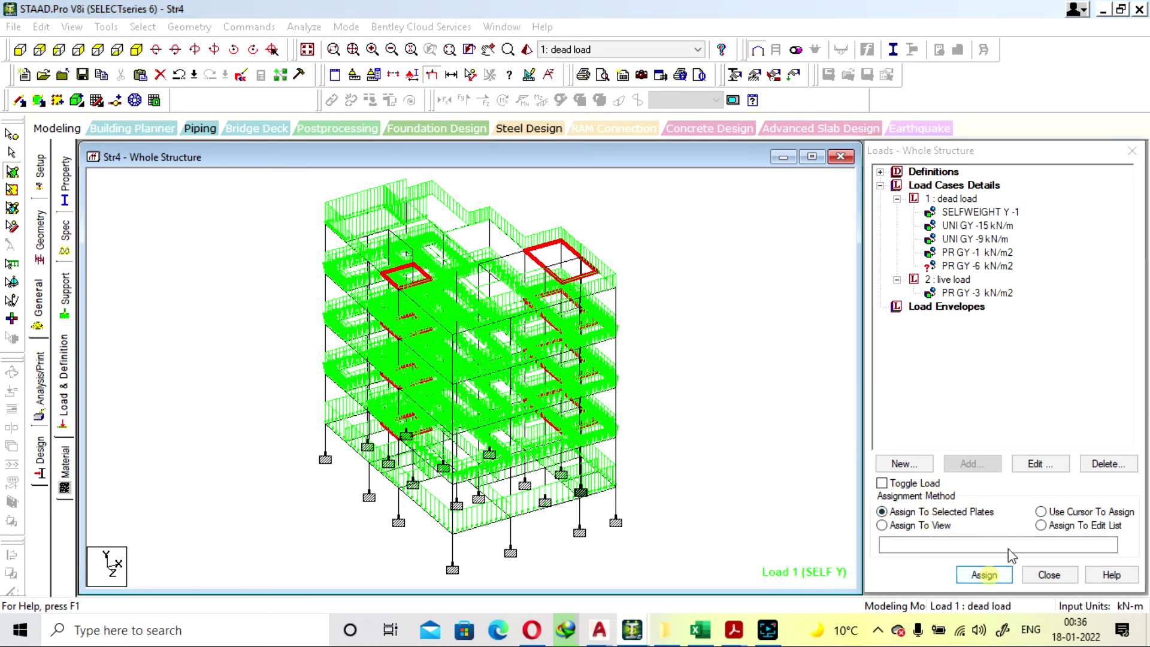
click(958, 409)
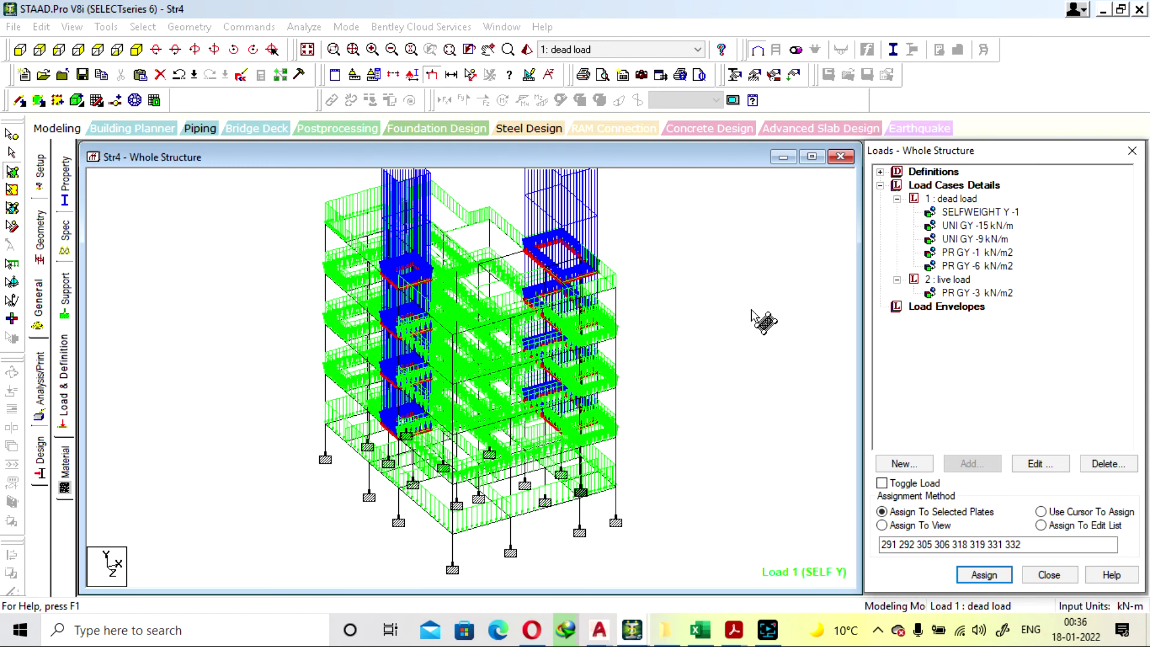
Set the point force load scale in the structure diagram settings to 1 kN per m and apply it.
scroll(725, 357, down, 1)
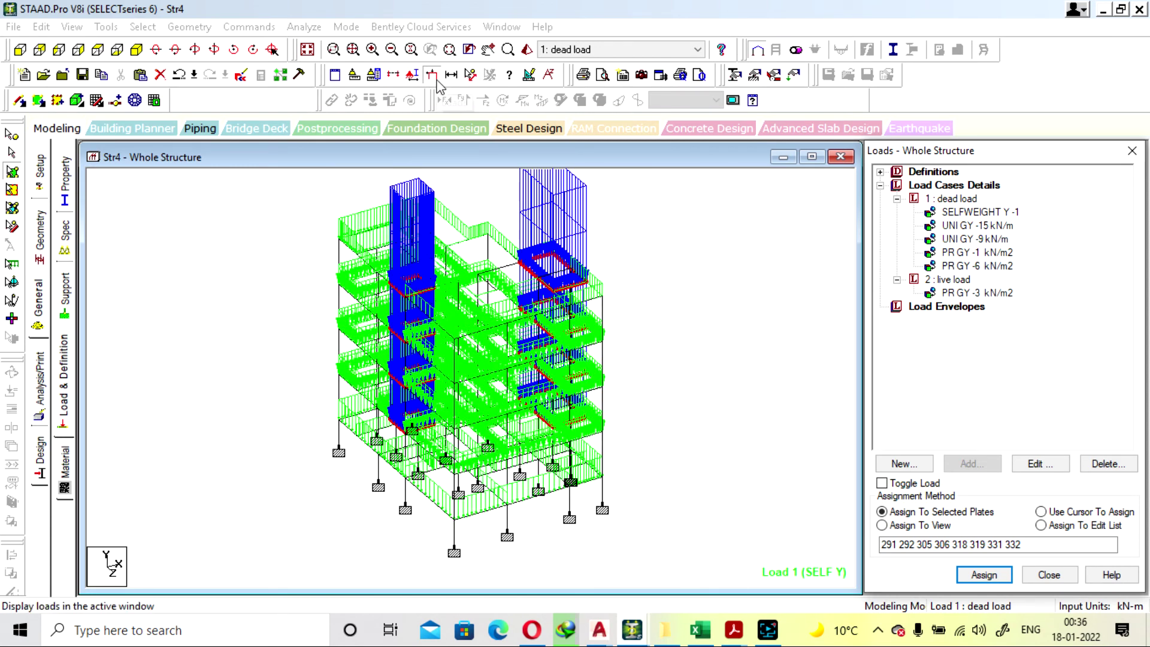
right_click(674, 234)
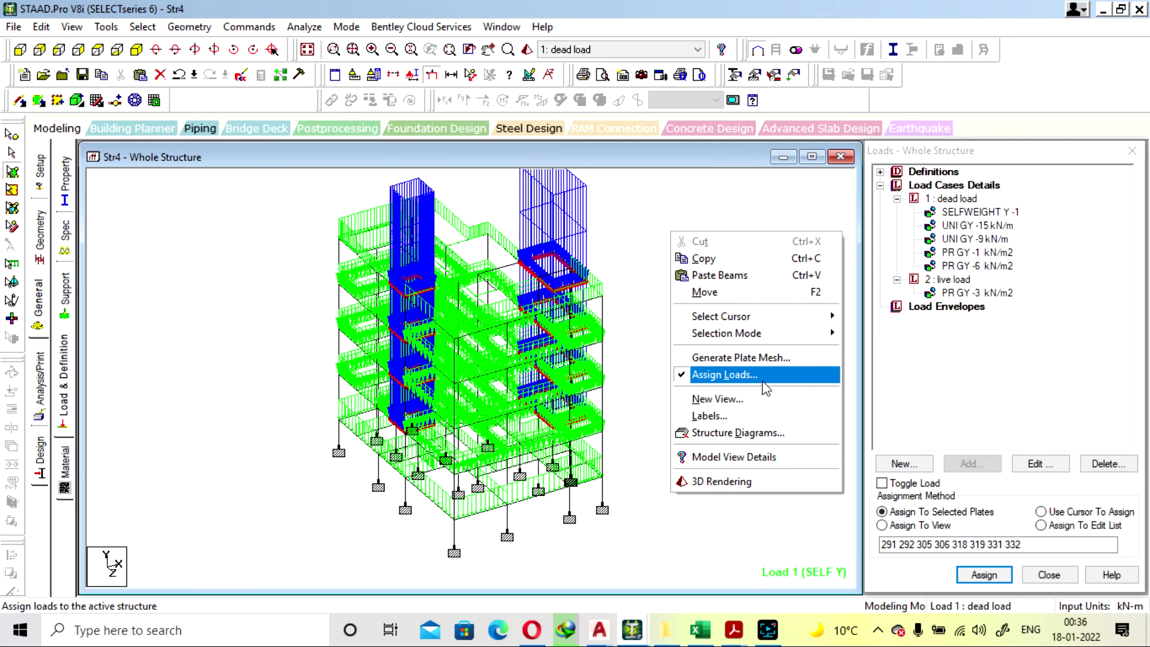
click(768, 416)
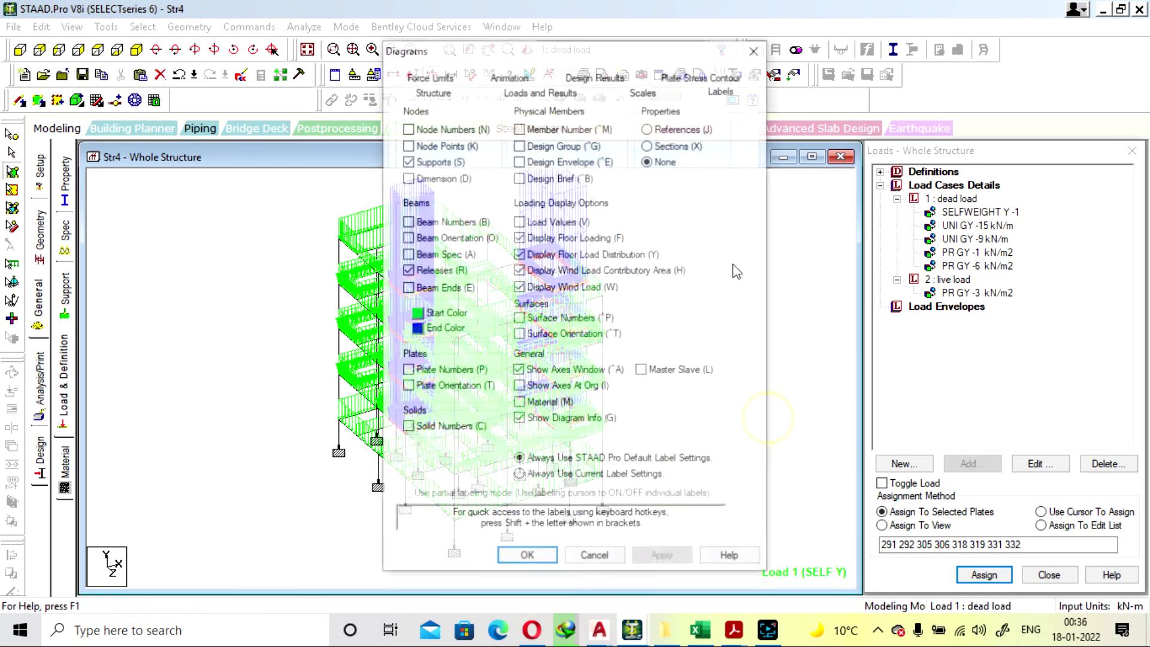
click(645, 91)
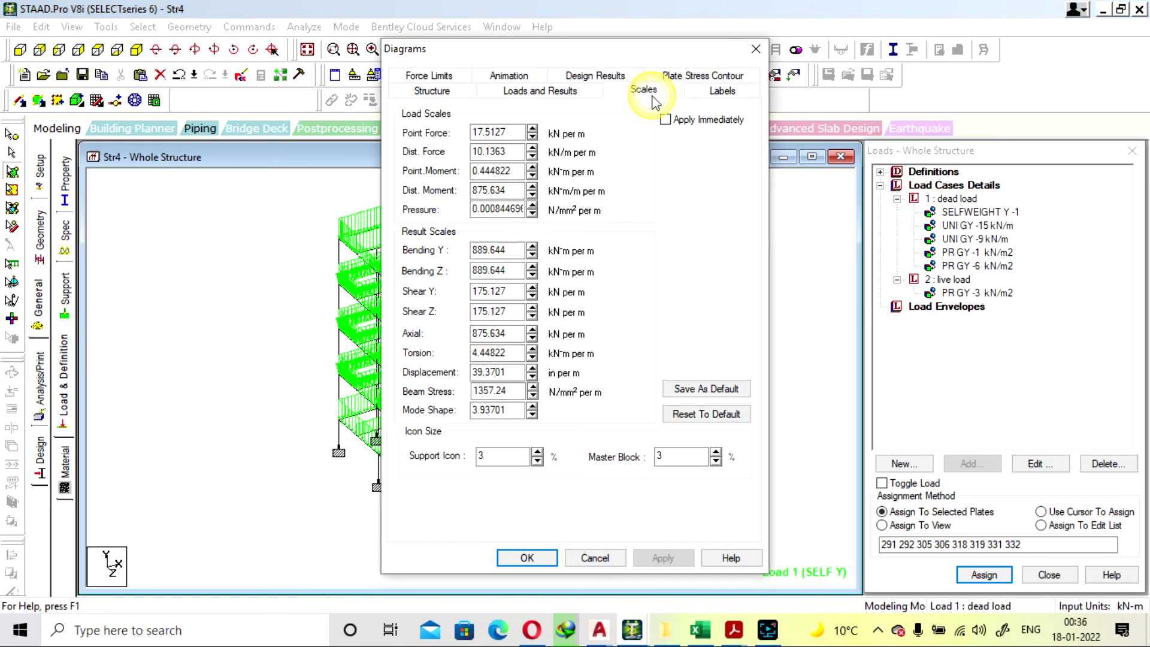
double_click(510, 132)
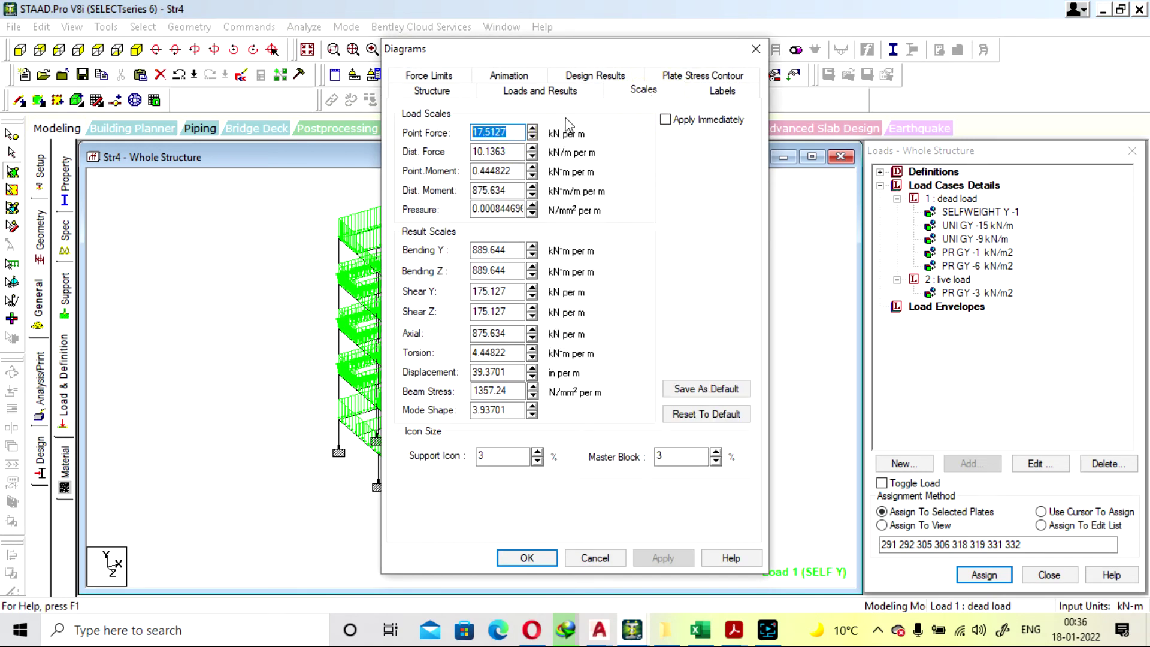
text(1)
click(658, 559)
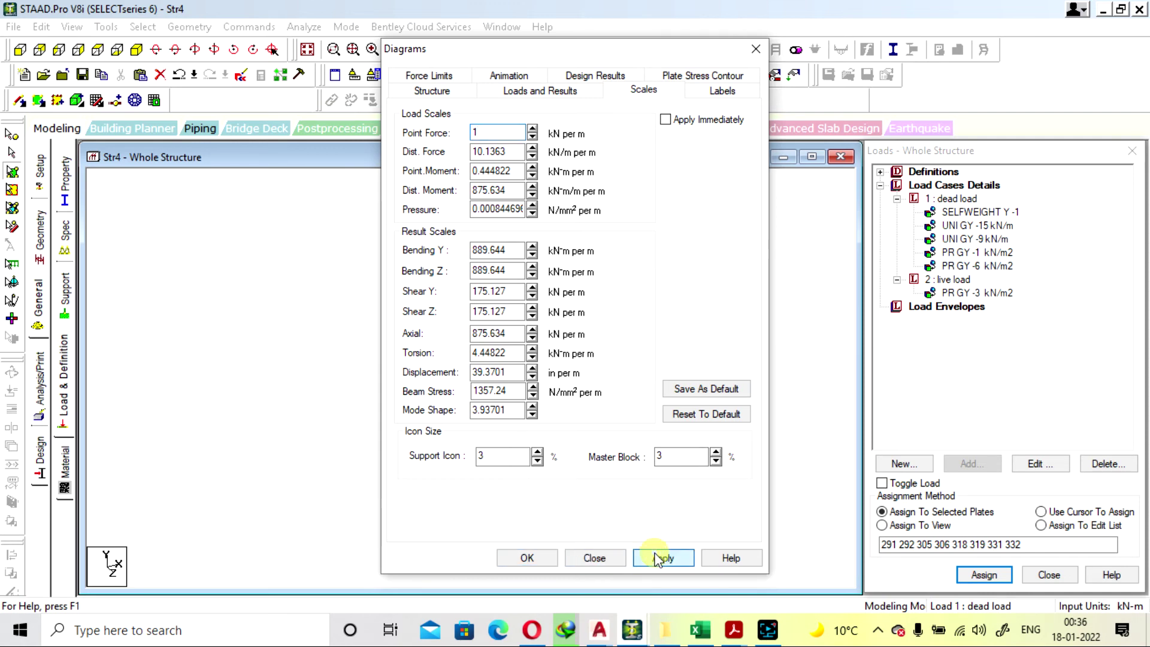
Lower the point force load scale to 0.1 kN per m, apply it and accept the diagram settings.
drag(547, 53, 729, 60)
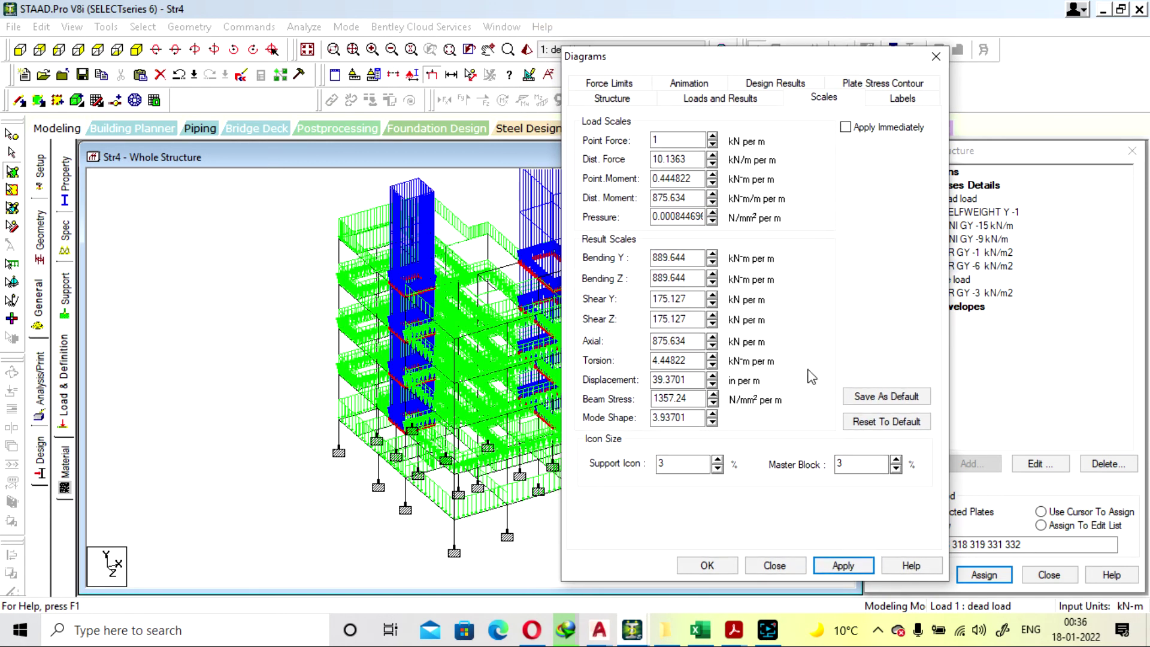
double_click(659, 140)
text(0.)
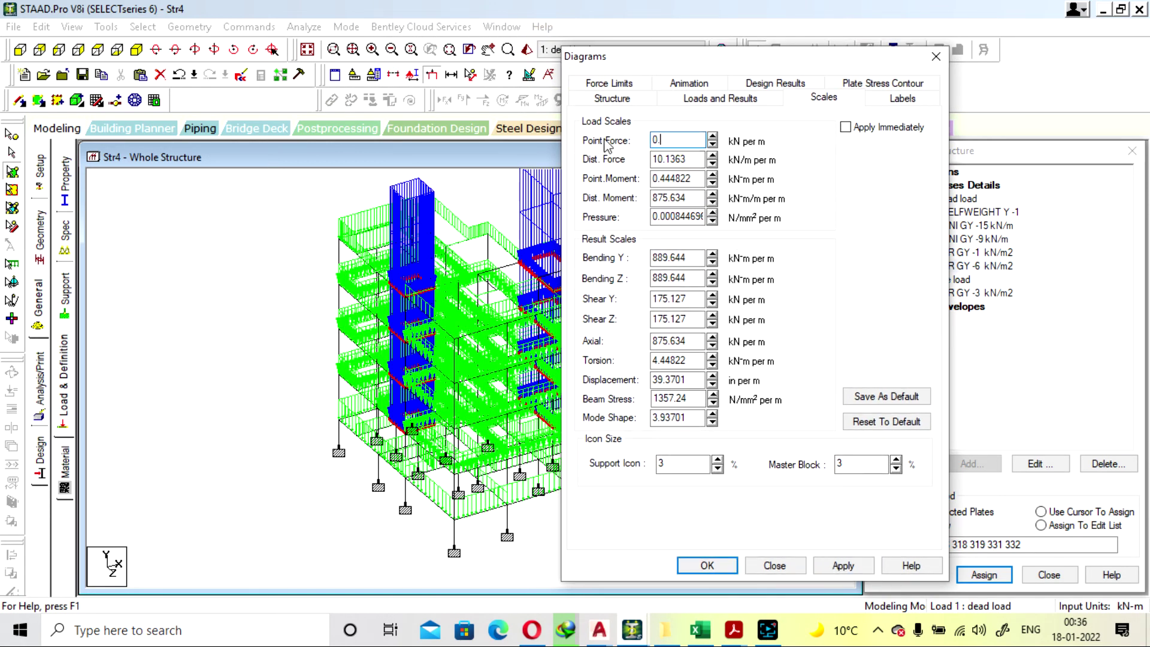
text(1)
click(842, 566)
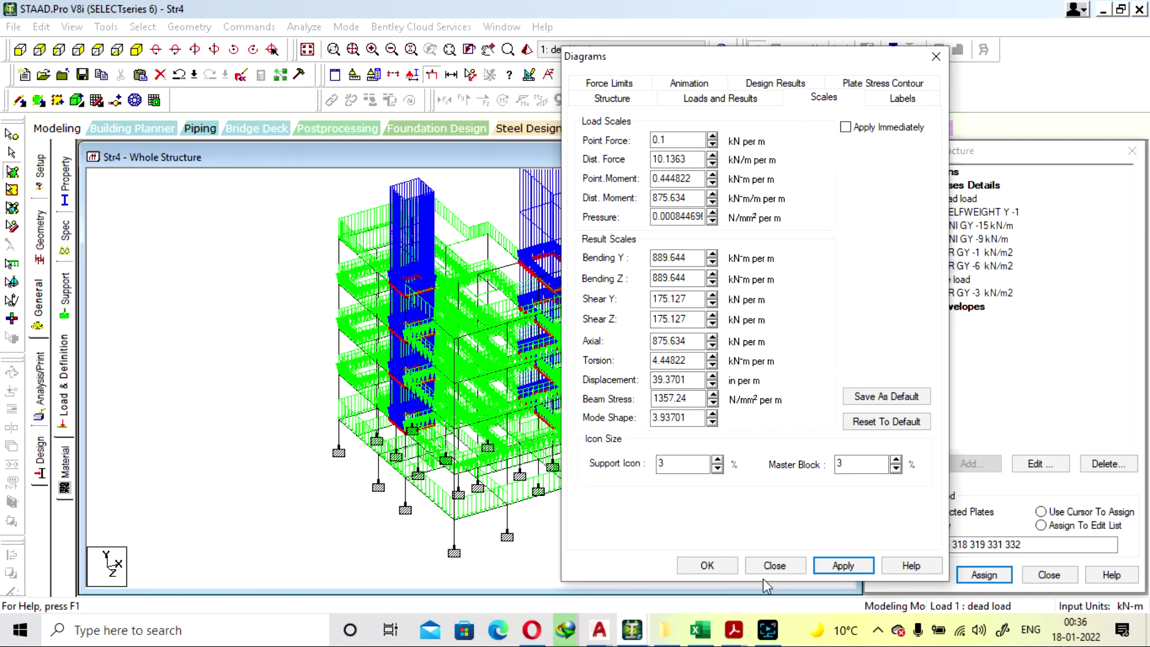
click(707, 566)
Review where the dead load's UNI and PR items and the live load's PR GY -3 kN/m2 are assigned, and close the load list.
click(976, 238)
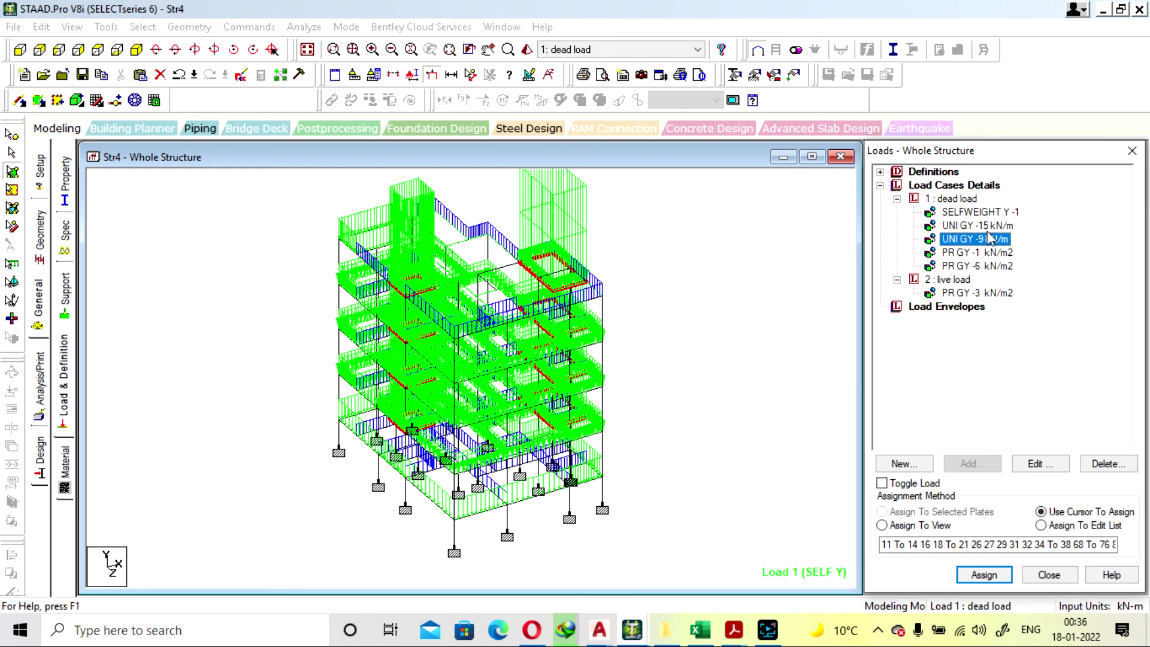
click(985, 225)
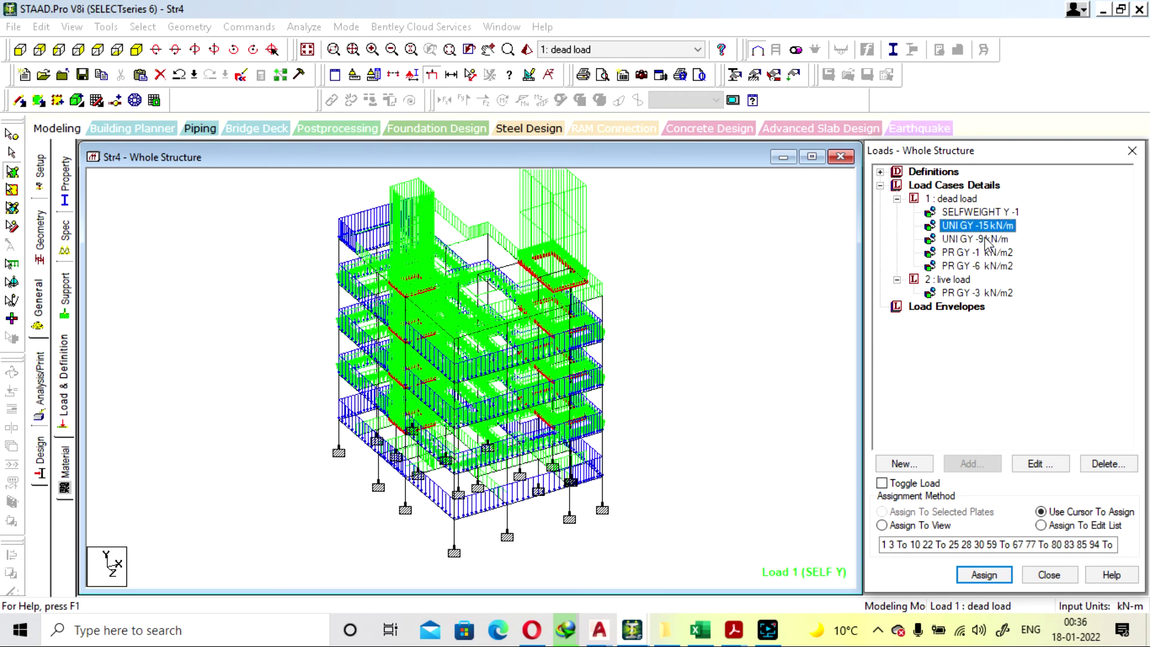
click(988, 252)
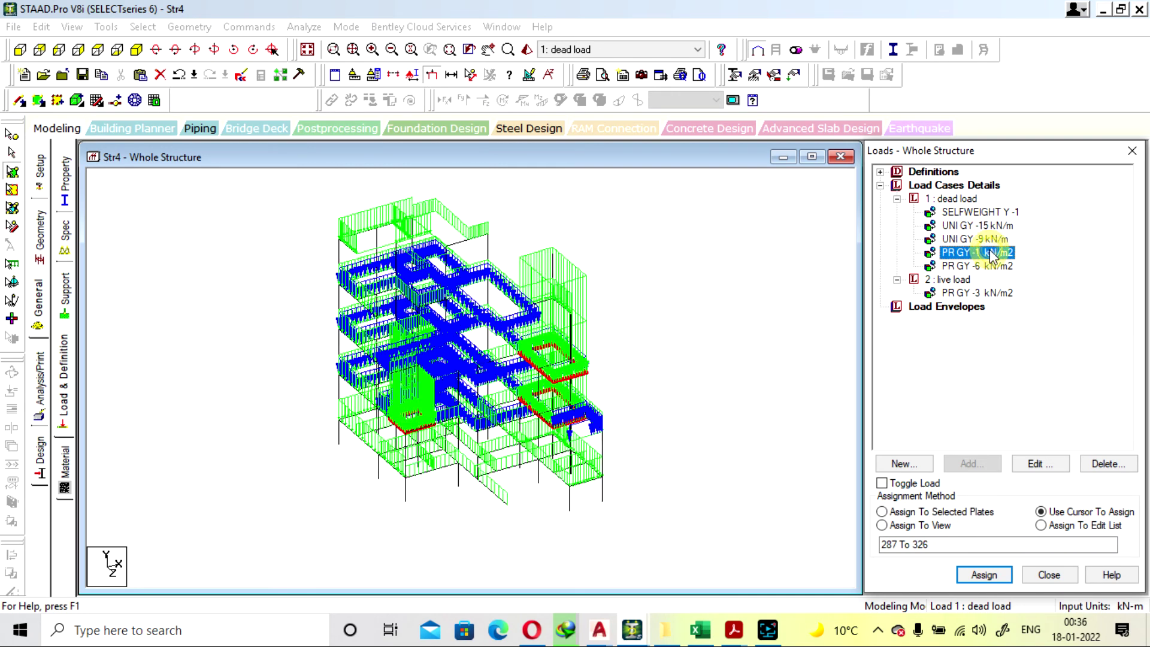
click(434, 75)
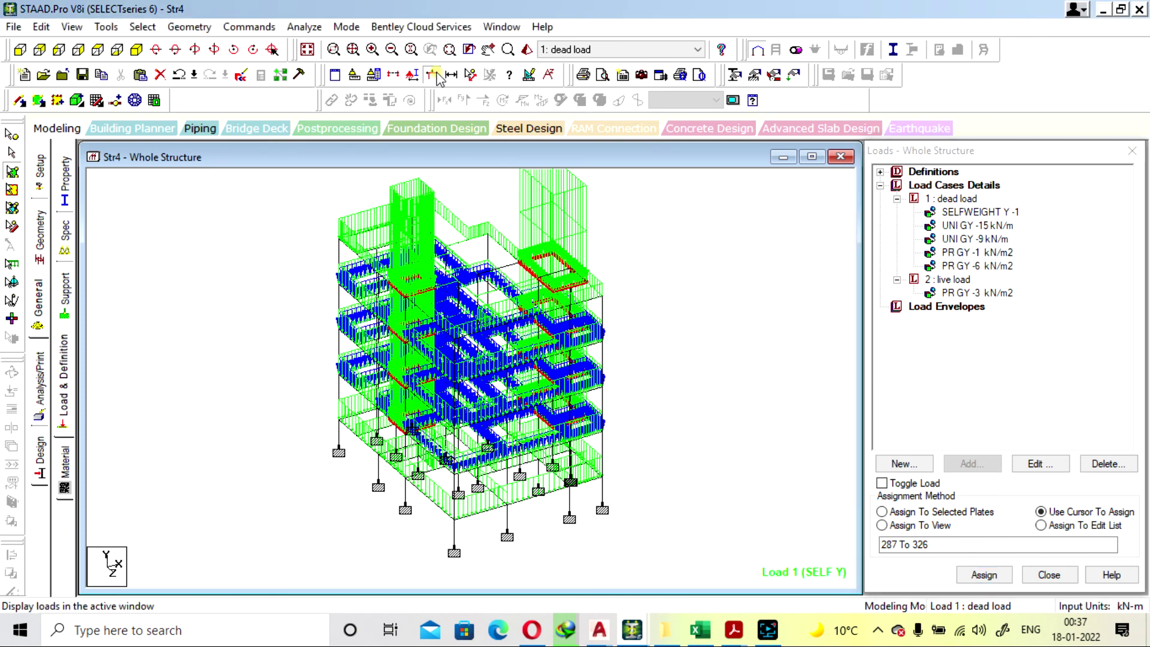
click(981, 267)
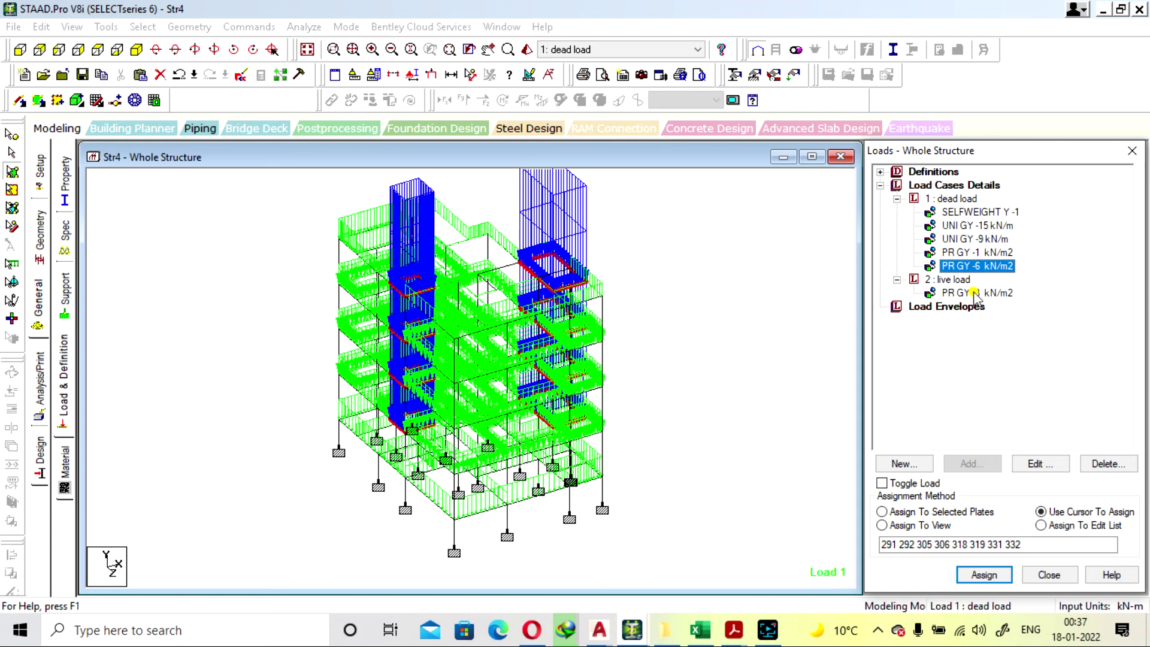
click(976, 294)
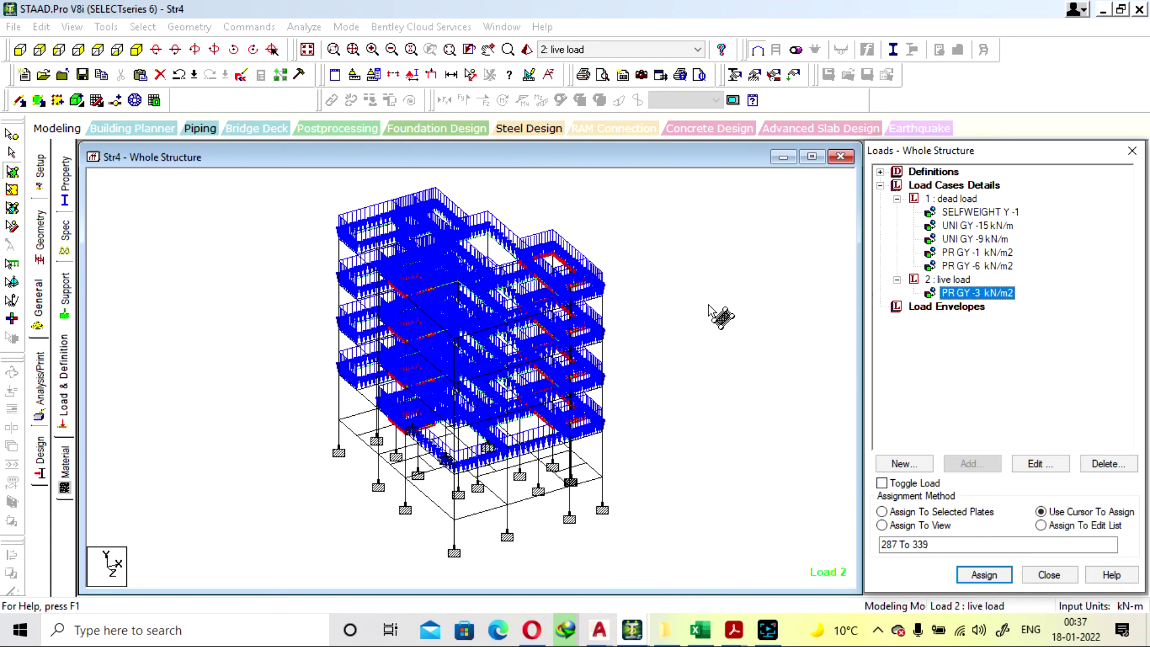
click(1133, 151)
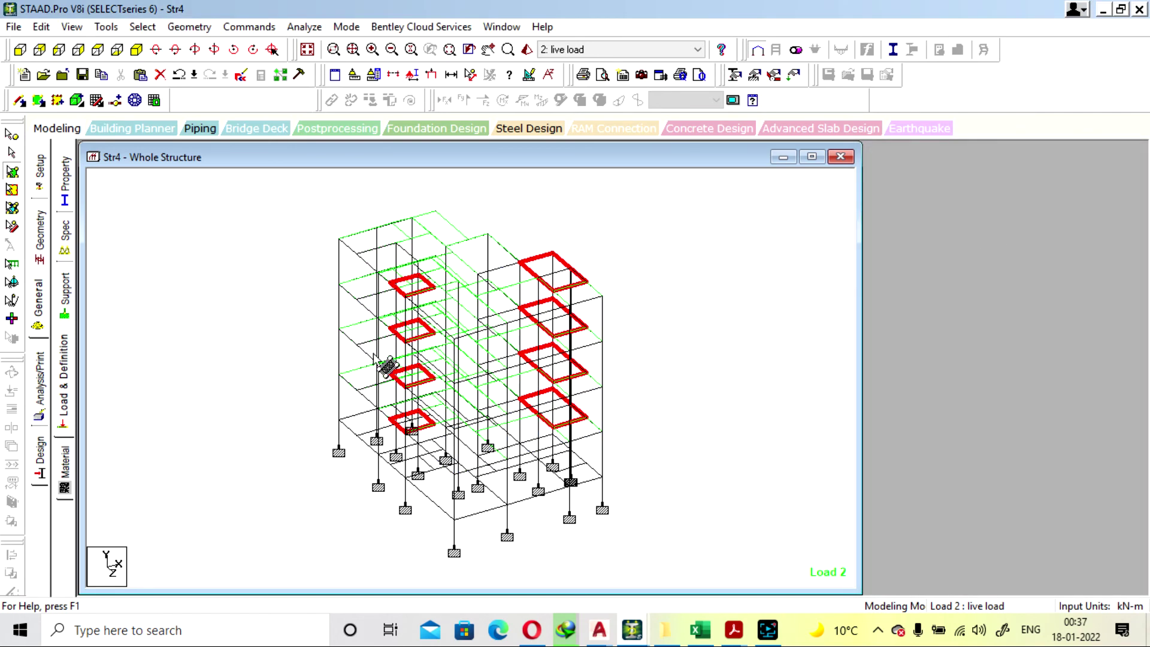
Reopen the load definitions and examine which members carry the dead load's first SELFWEIGHT Y -1, UNI GY -15 kN/m and UNI GY -9 kN/m items.
click(70, 393)
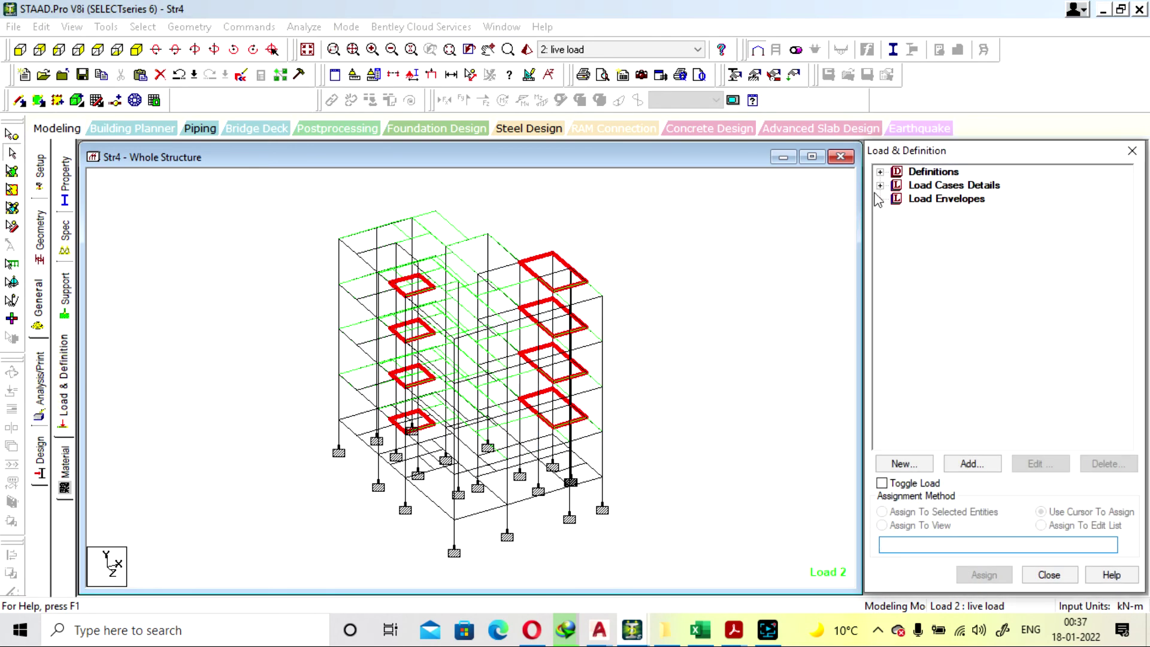
click(880, 185)
click(898, 199)
click(980, 213)
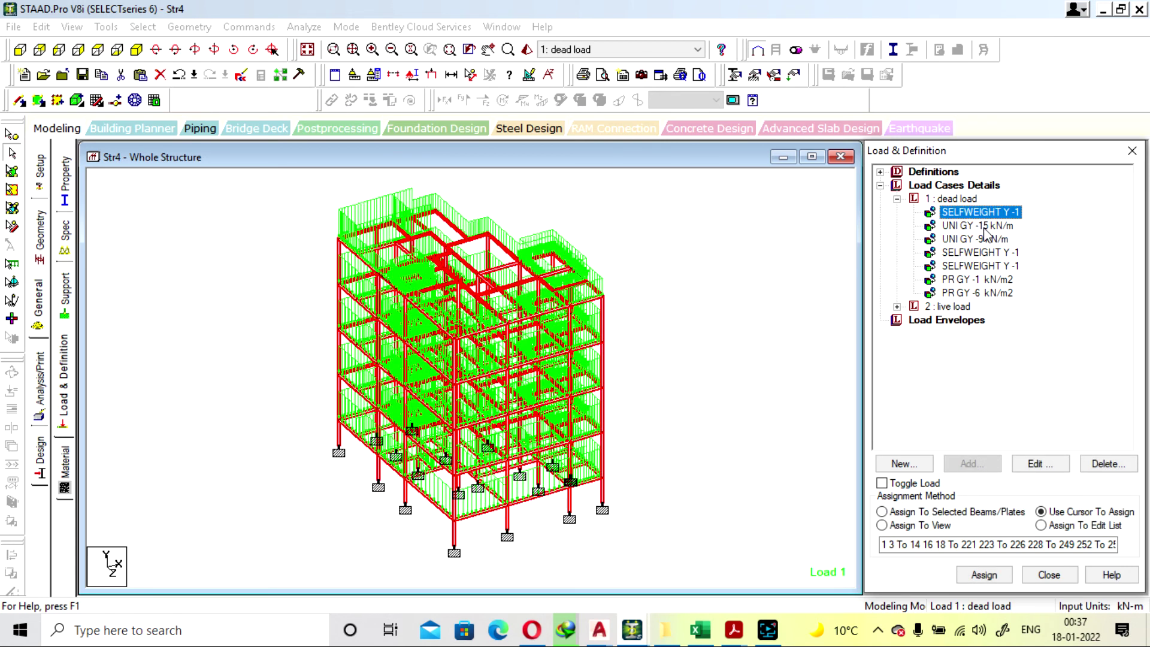
click(985, 228)
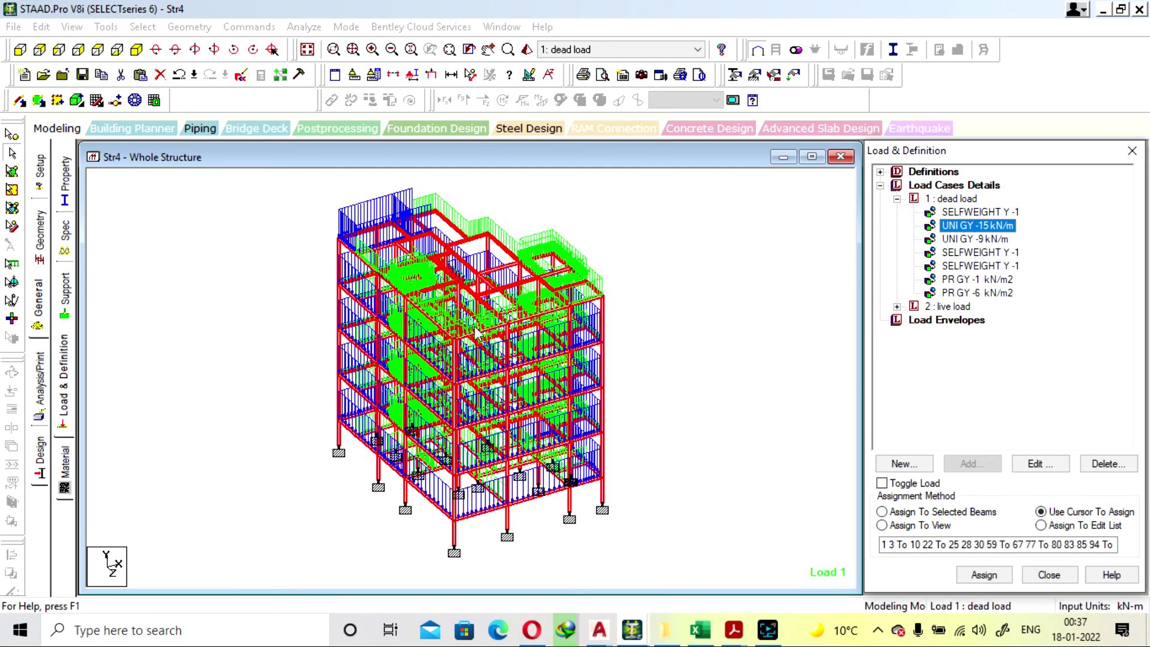
click(974, 241)
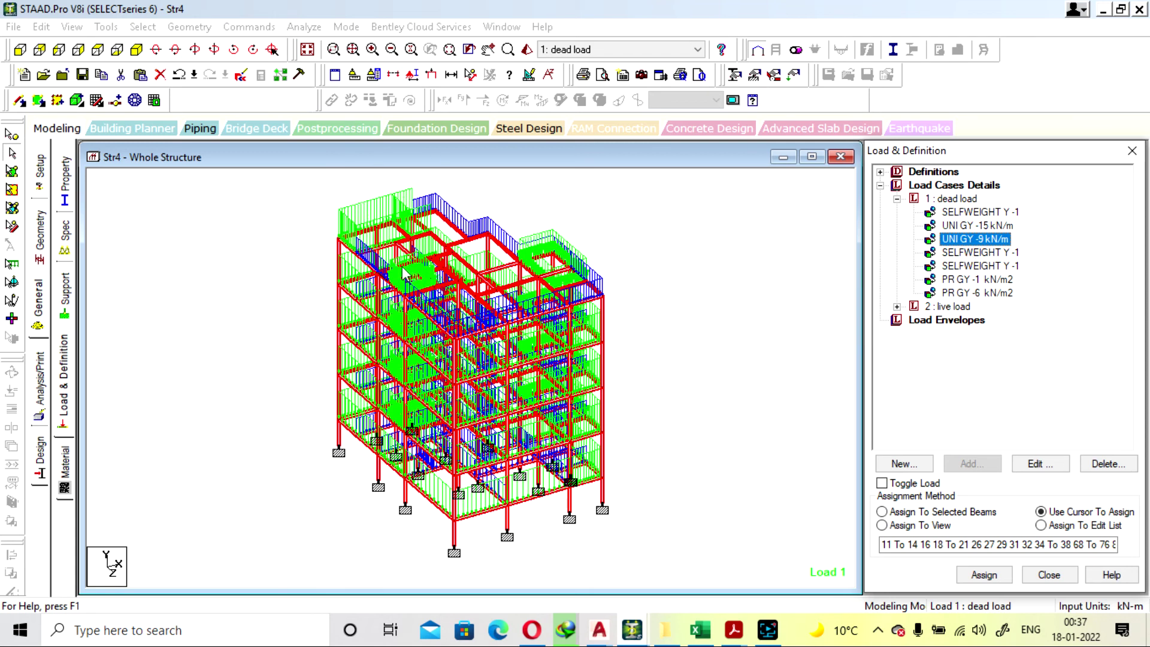
Delete the two extra SELFWEIGHT Y -1 entries from the dead load case, keeping the first one.
click(979, 253)
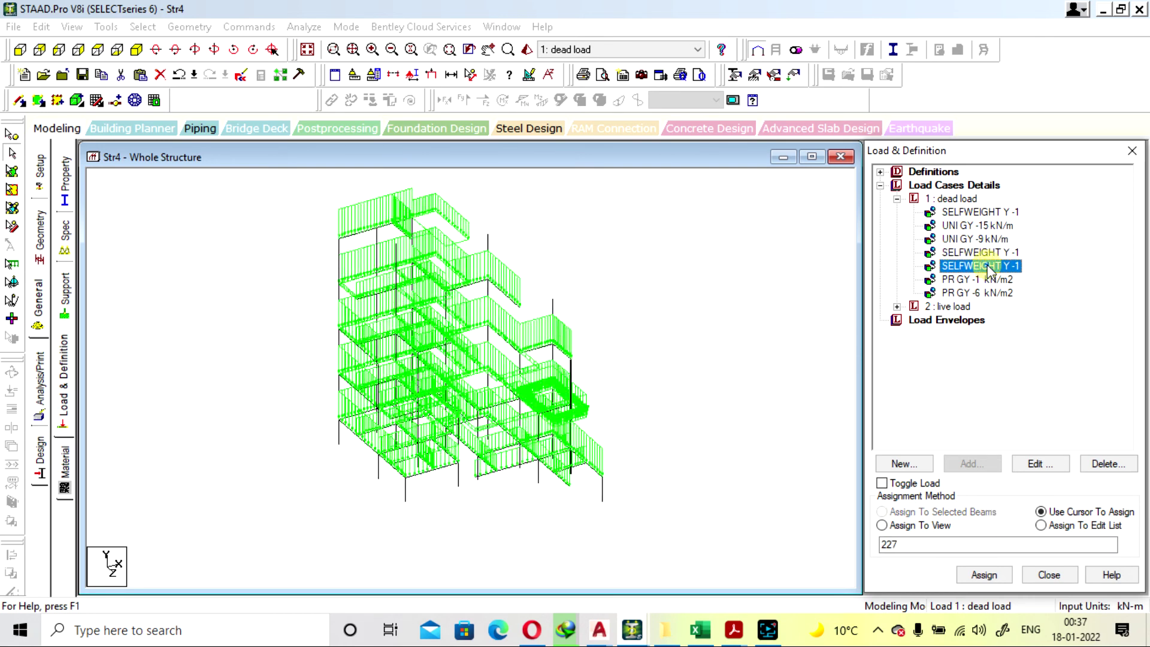
click(981, 252)
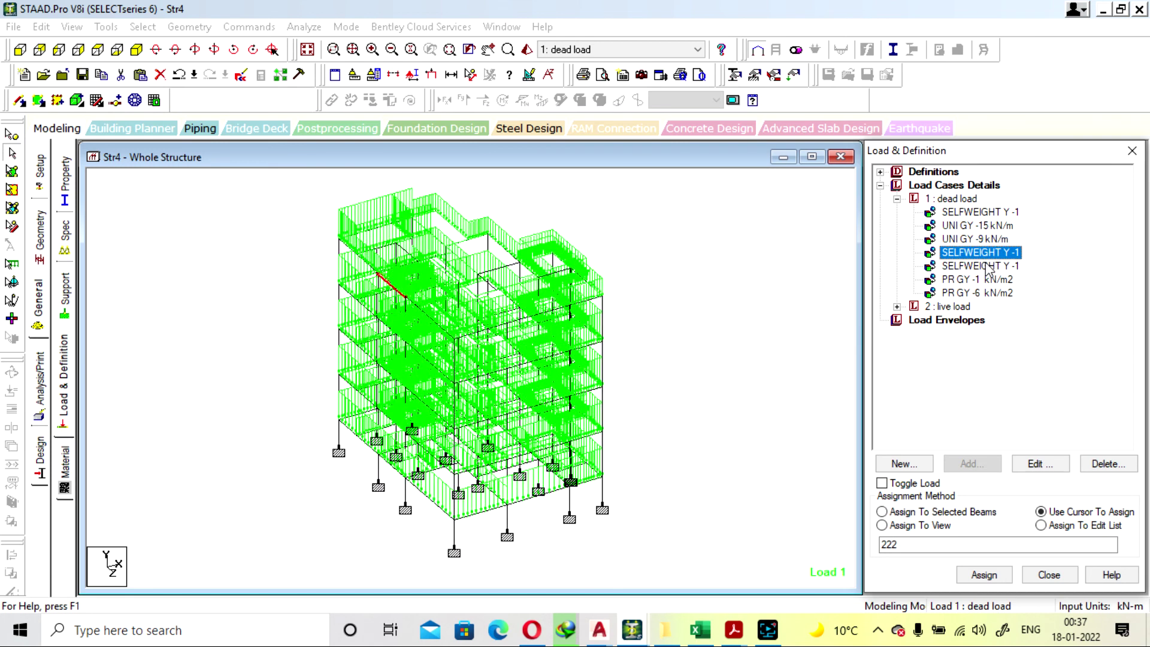
key(Delete)
key(Delete)
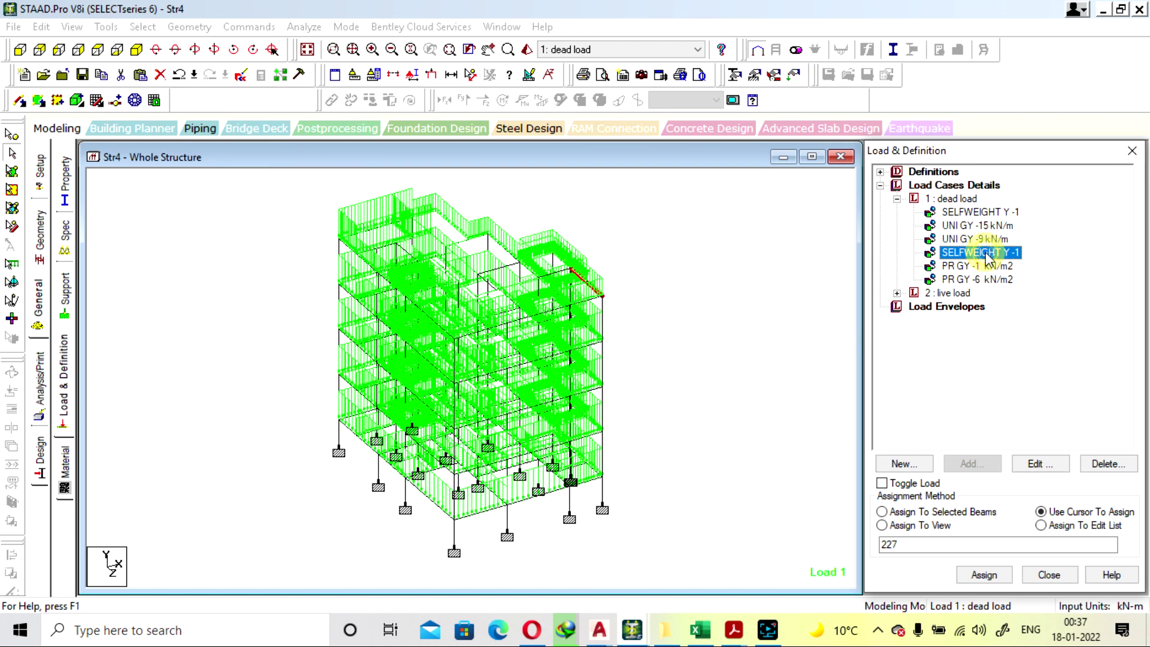
Assign the remaining SELFWEIGHT Y -1 dead load item to all elements in the view.
click(918, 527)
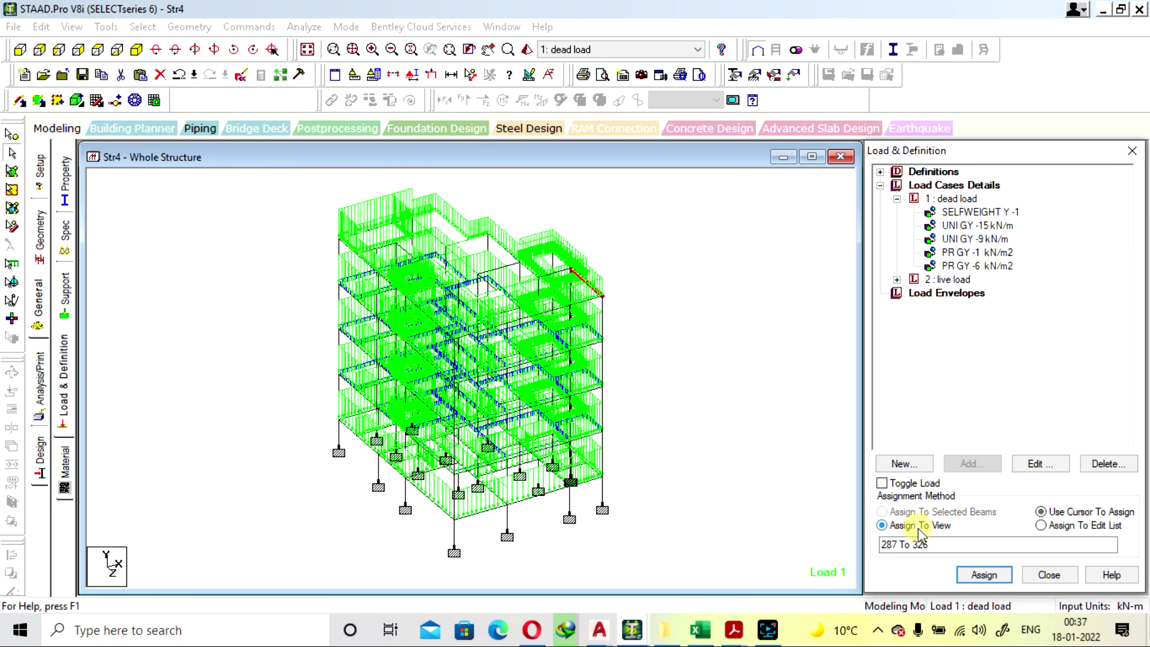
click(980, 212)
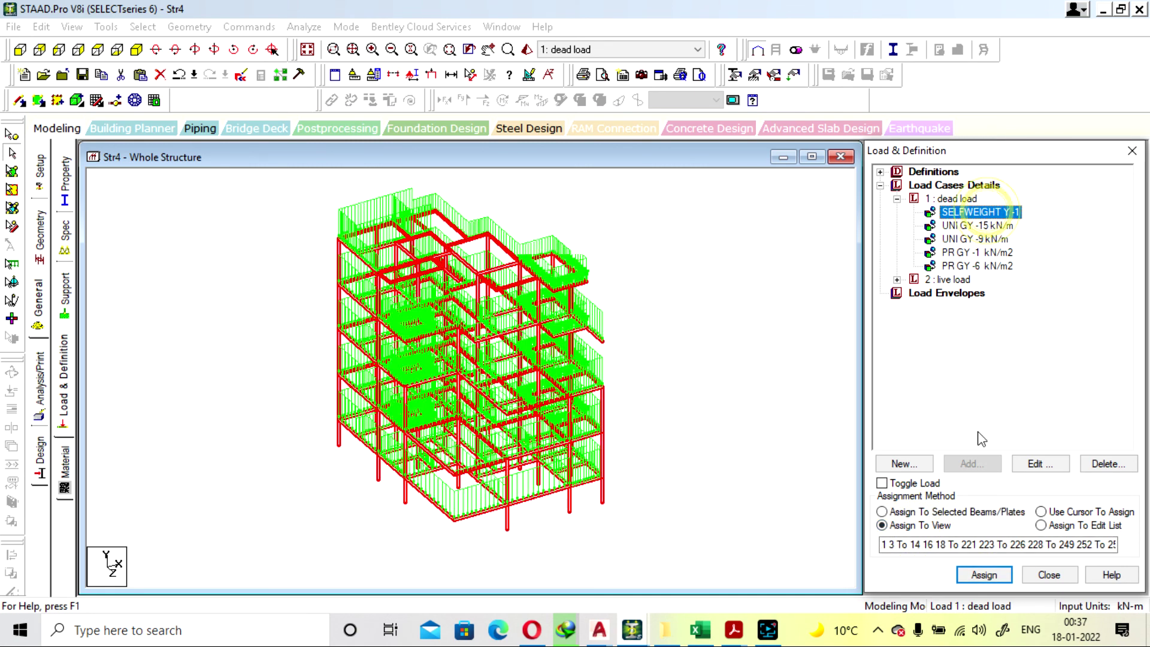
click(1000, 573)
click(1035, 412)
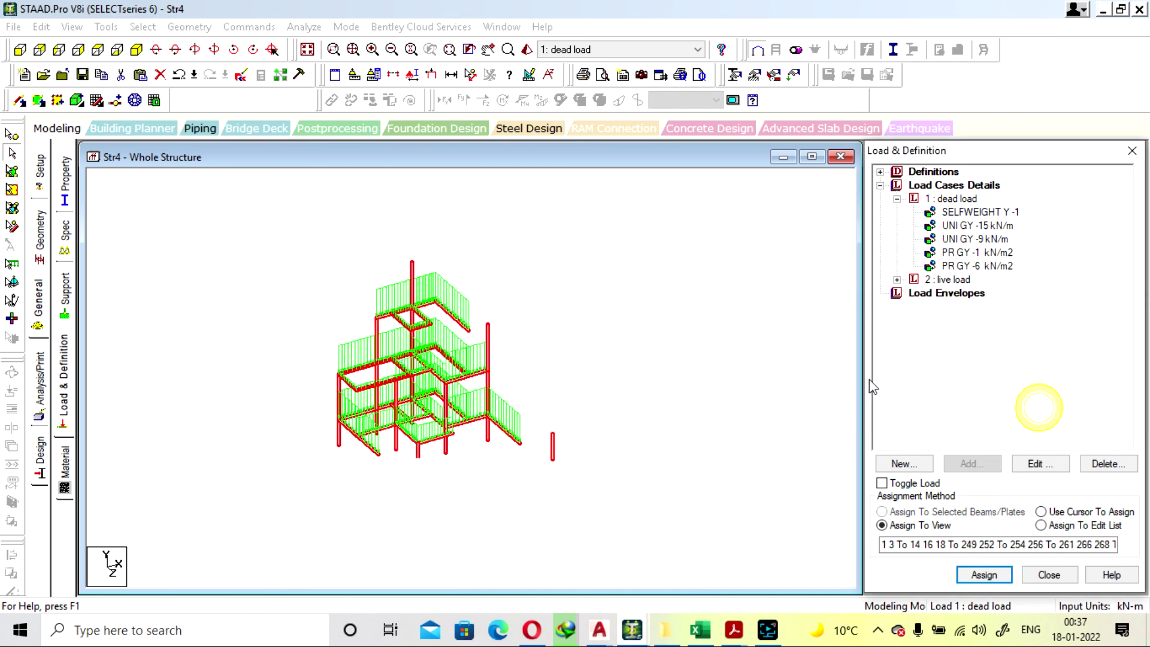
Check where the dead load's UNI GY -9 kN/m, PR GY -1 and -6 kN/m2 items and the live load's PR GY -3 kN/m2 are assigned.
click(999, 238)
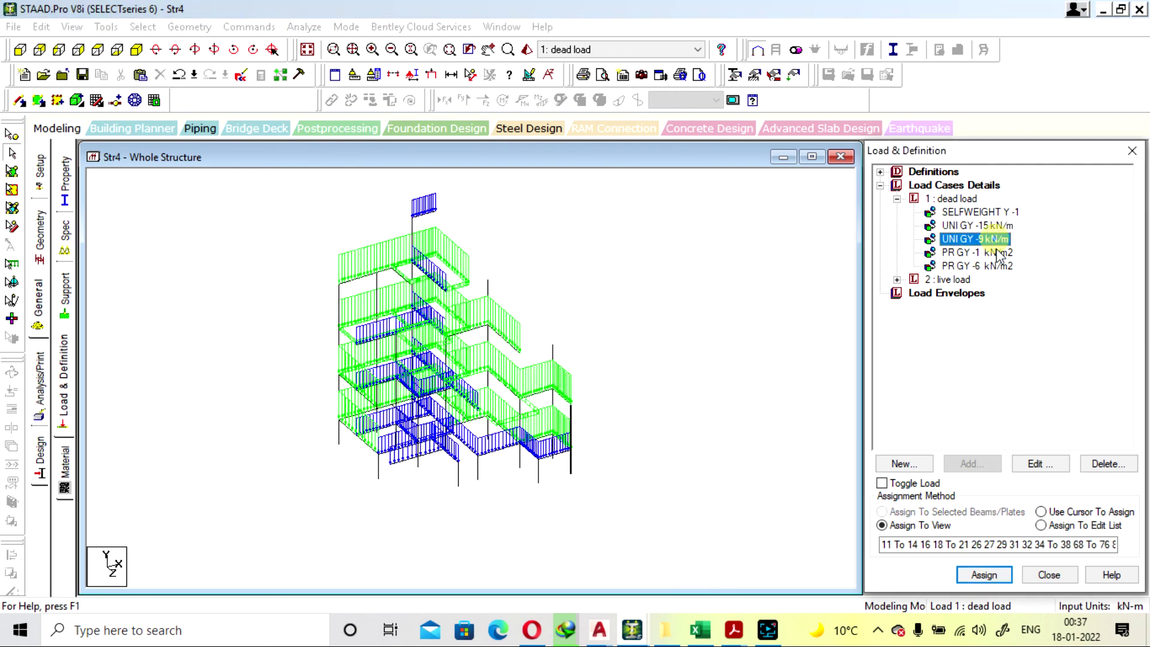
click(999, 252)
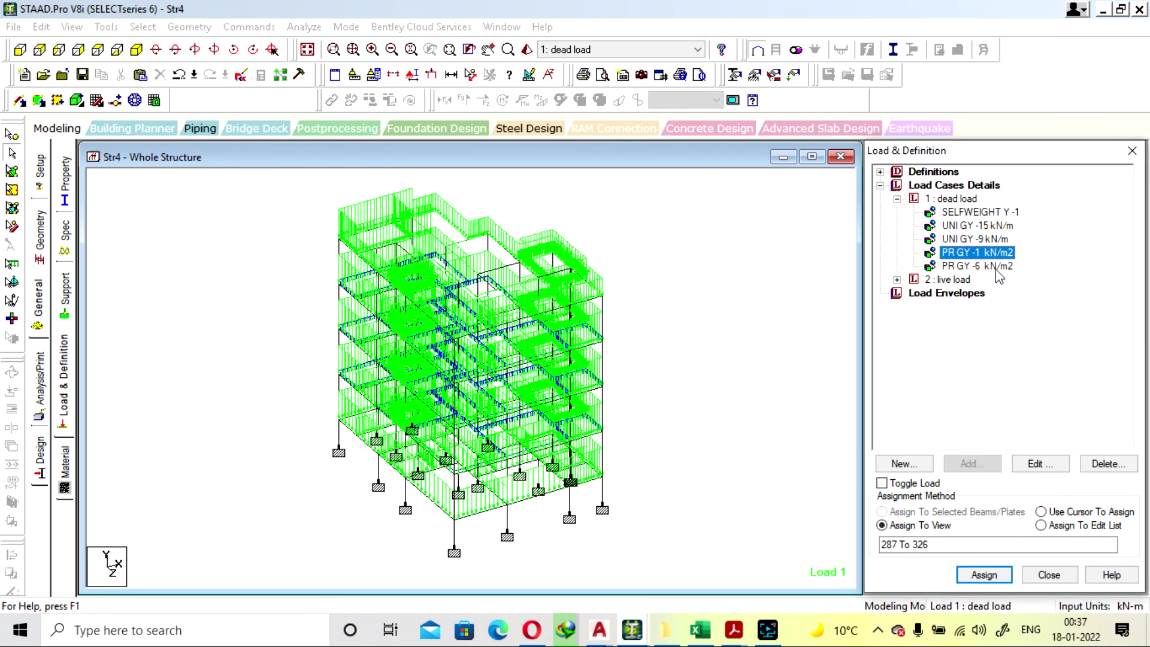
click(999, 266)
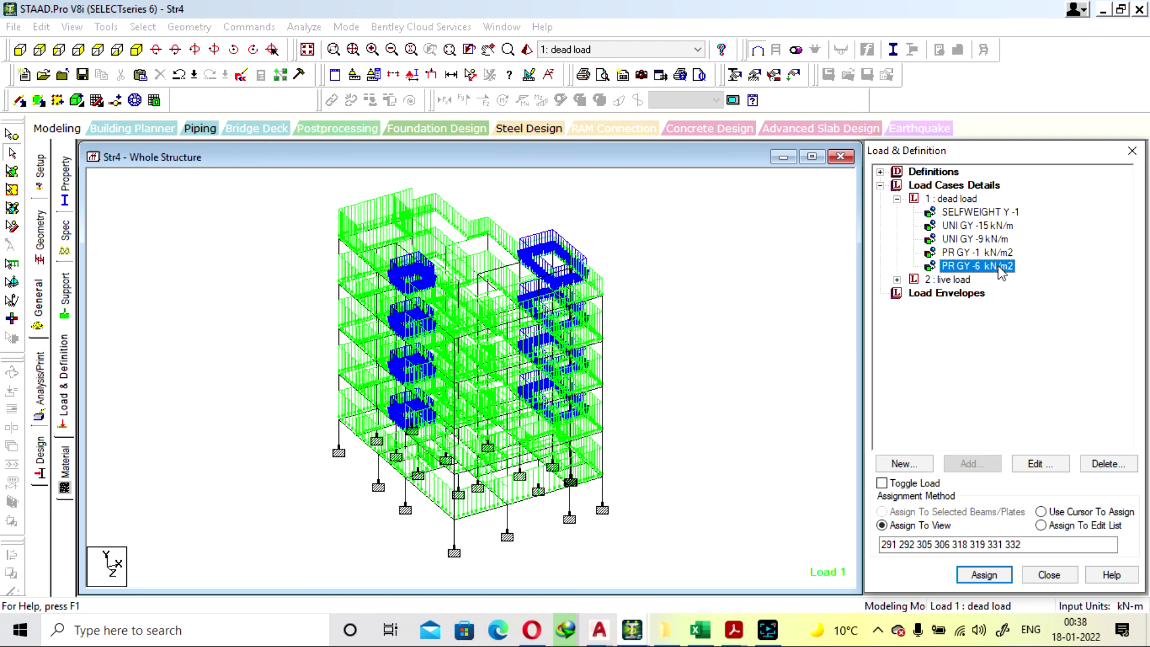
click(986, 254)
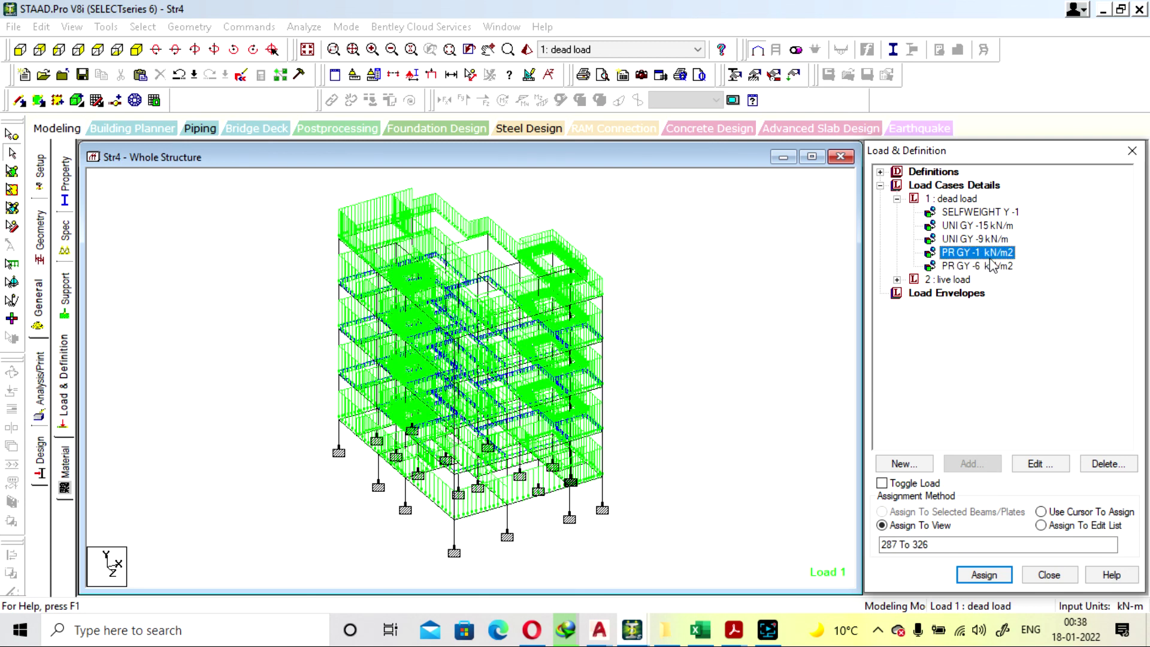
click(987, 267)
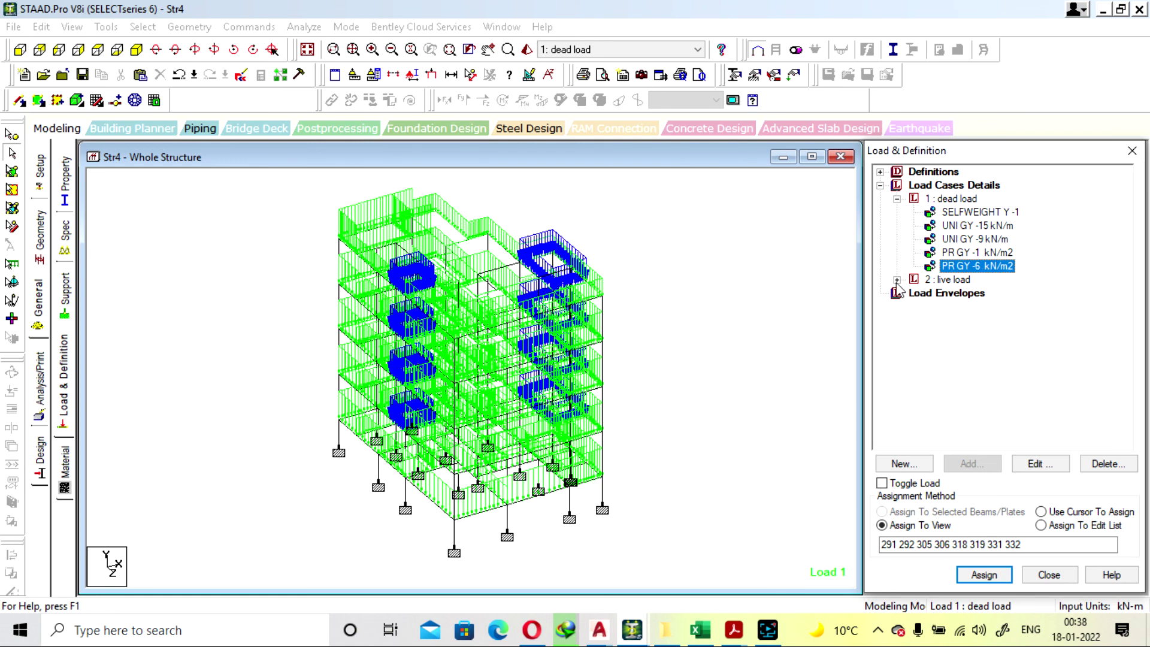
click(897, 280)
click(992, 293)
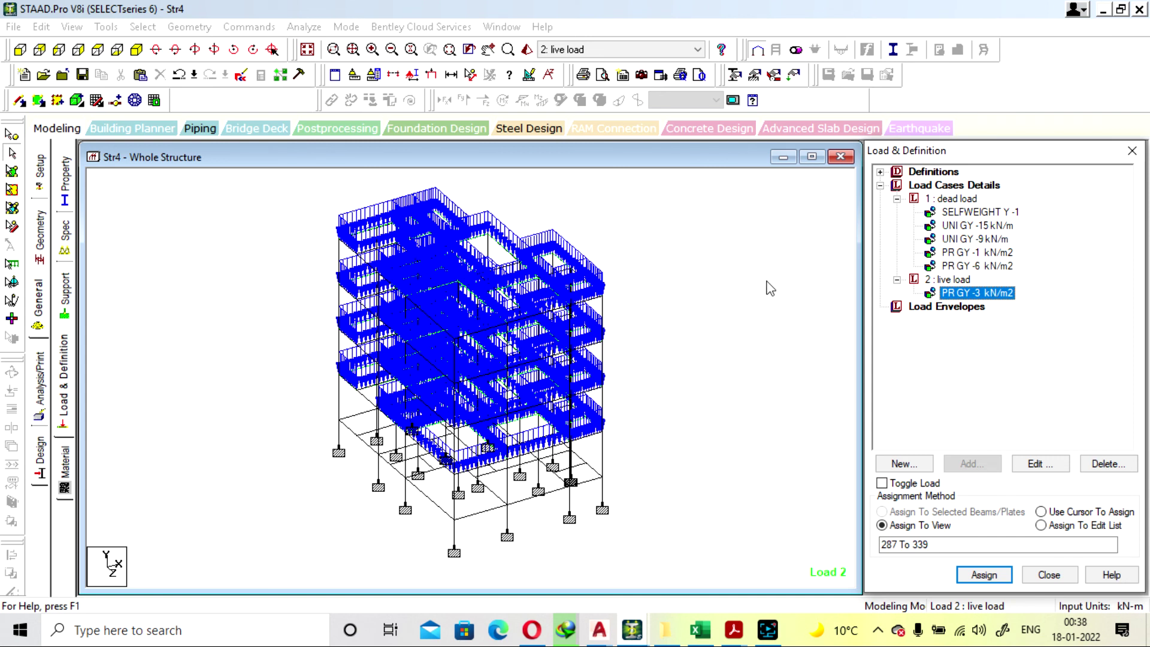
click(769, 288)
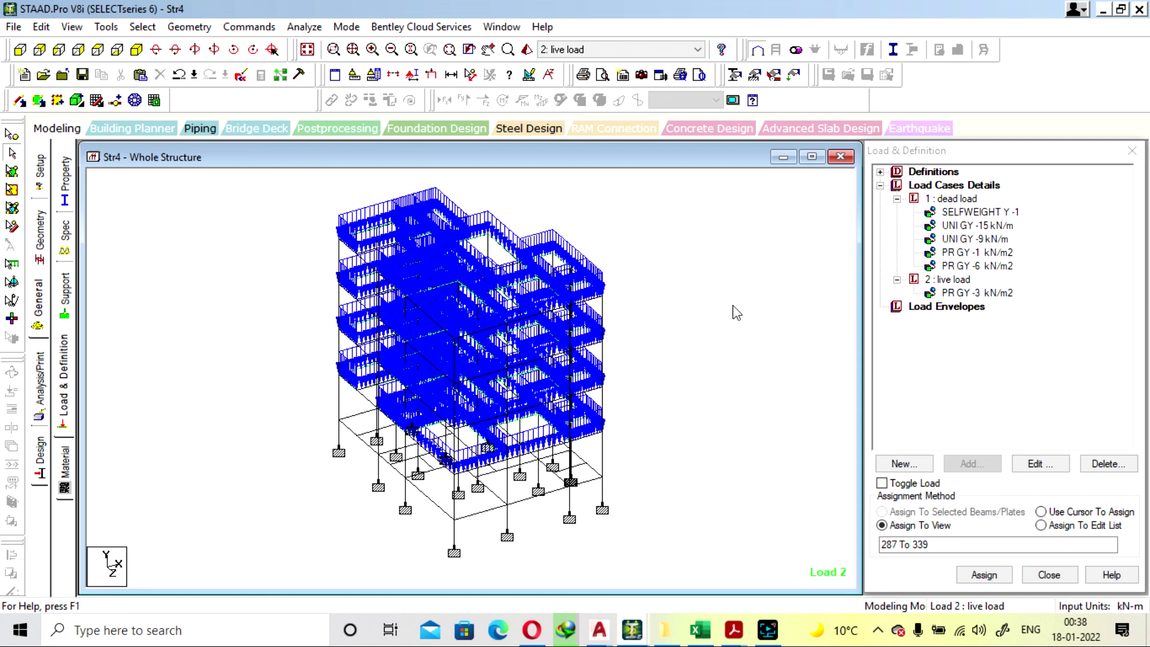
click(771, 632)
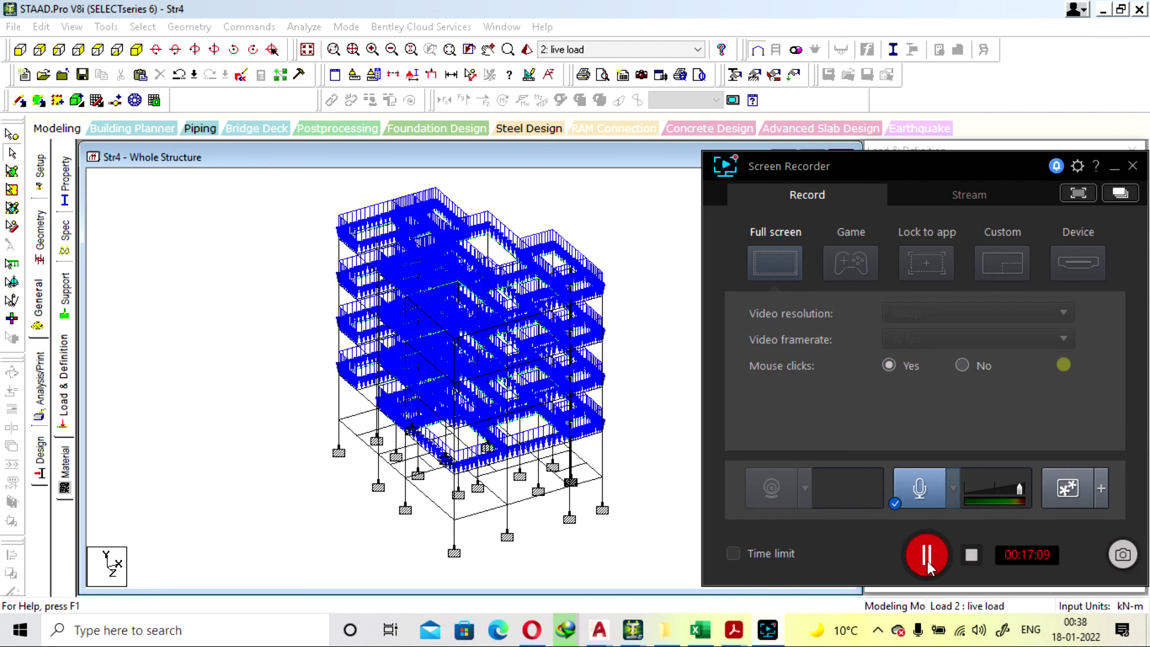